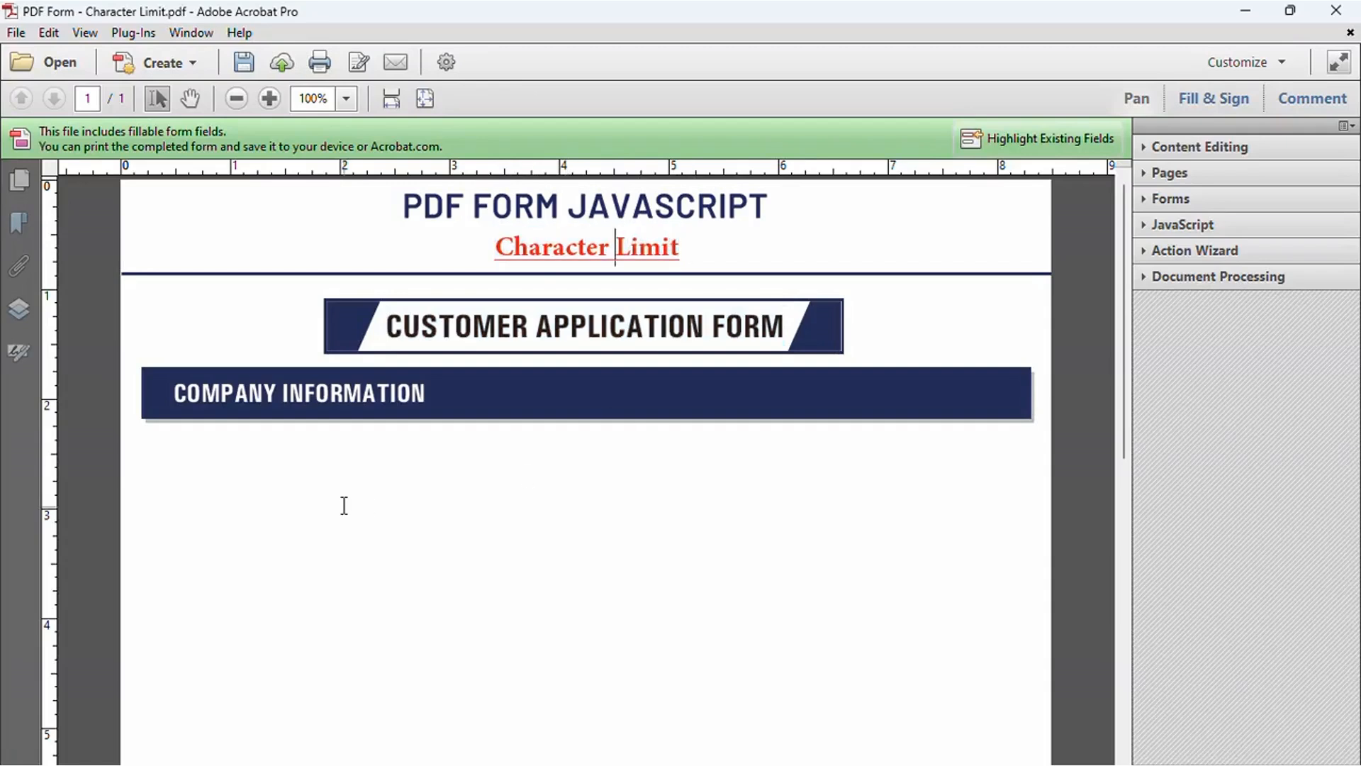
pyautogui.scroll(-2, 635, 482)
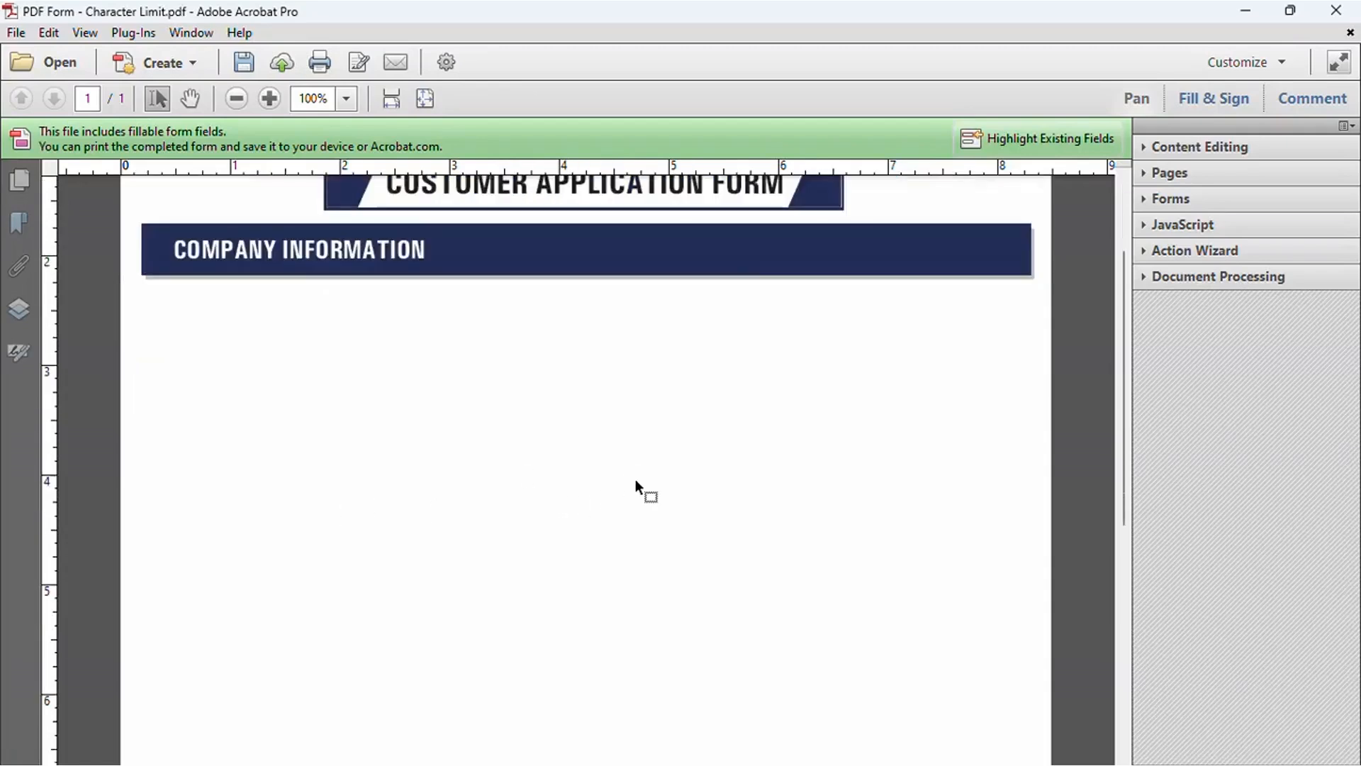
pyautogui.scroll(2, 641, 471)
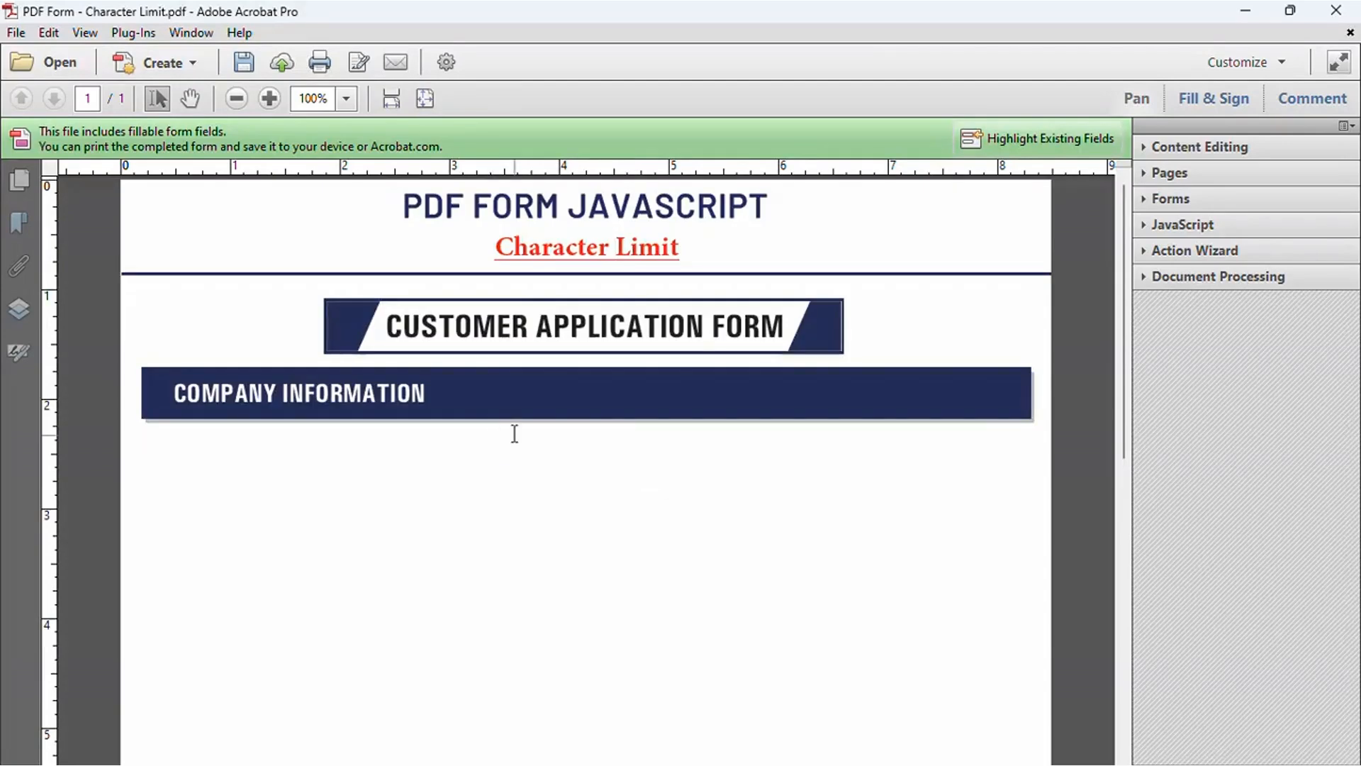
pyautogui.scroll(-2, 635, 475)
pyautogui.scroll(2, 638, 486)
pyautogui.scroll(-2, 635, 477)
pyautogui.scroll(2, 641, 471)
pyautogui.scroll(-2, 635, 477)
pyautogui.scroll(2, 643, 474)
# In form editing mode, add a text field about 7 inches wide and 2.1 inches high beneath the Company Information banner
pyautogui.click(1188, 201)
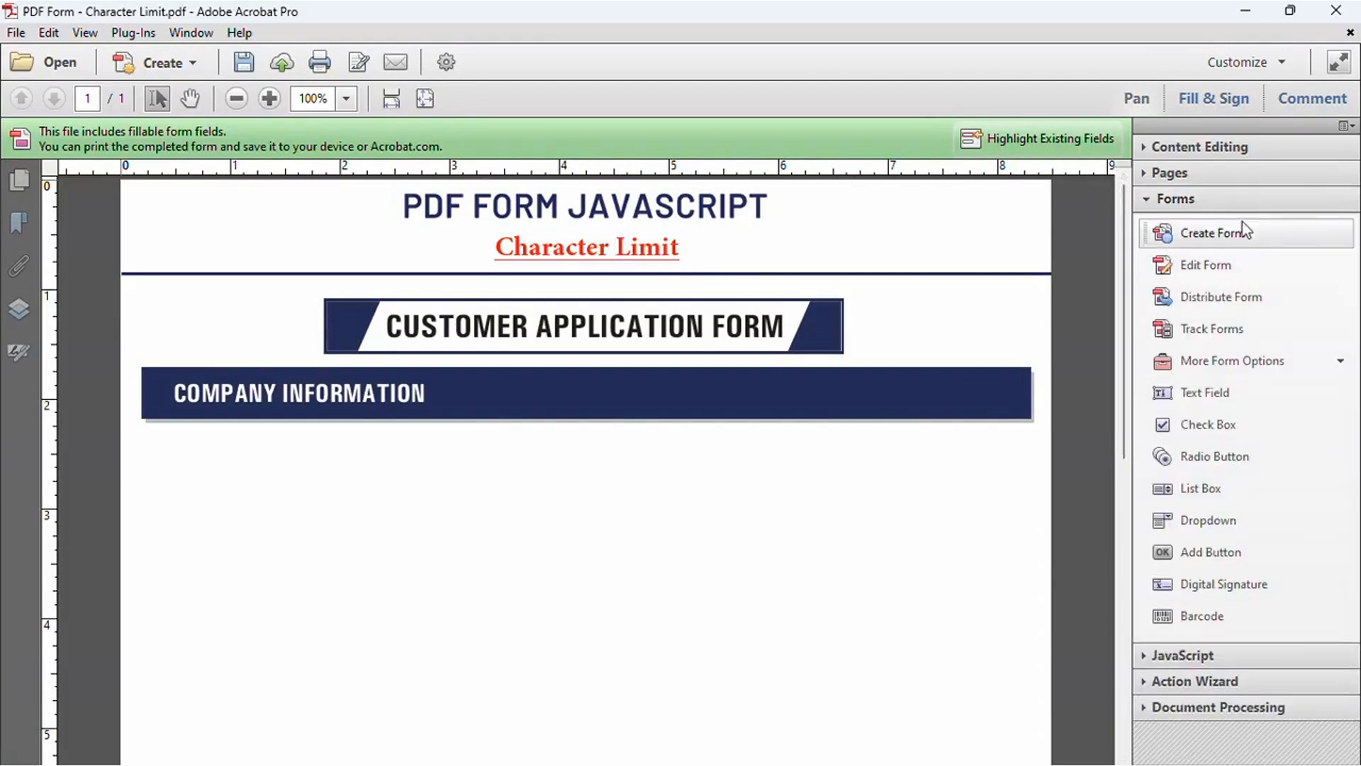
pyautogui.click(1218, 260)
pyautogui.click(1230, 182)
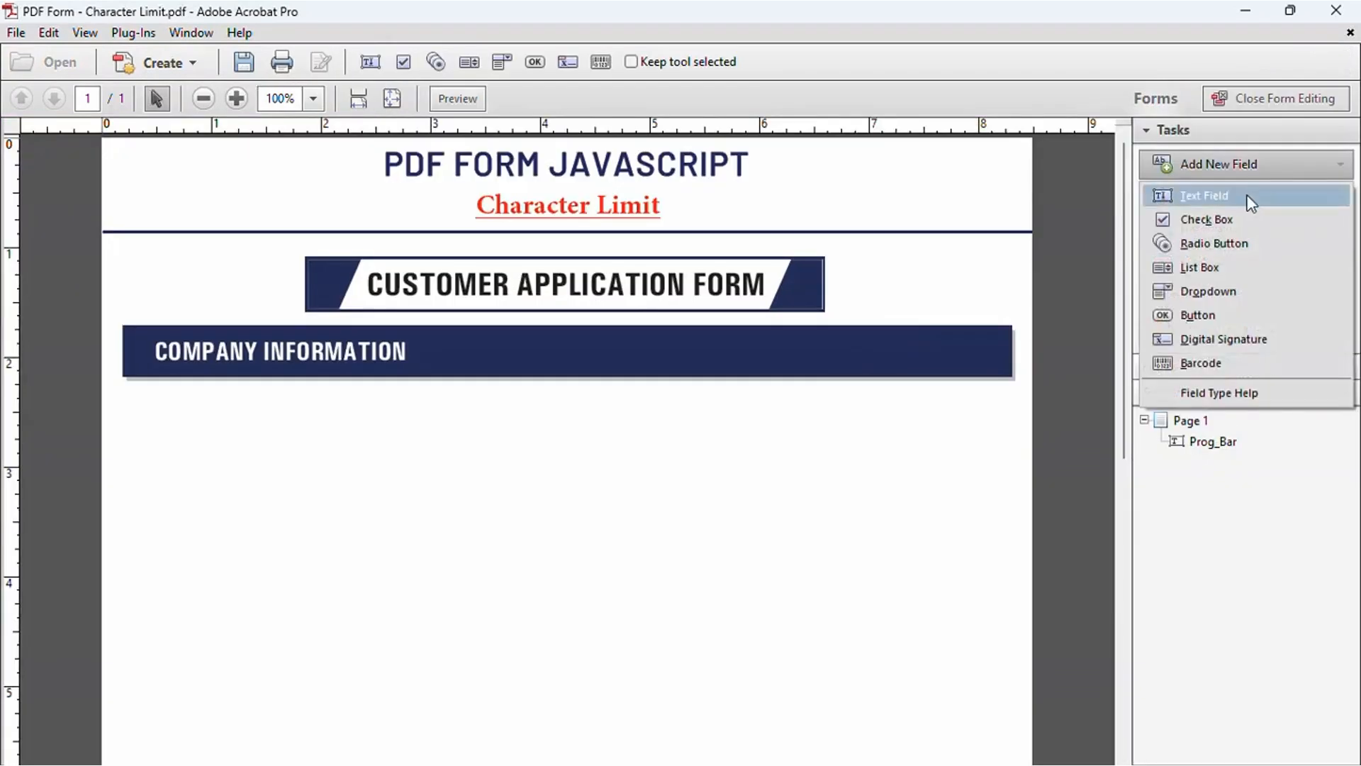
pyautogui.click(1251, 200)
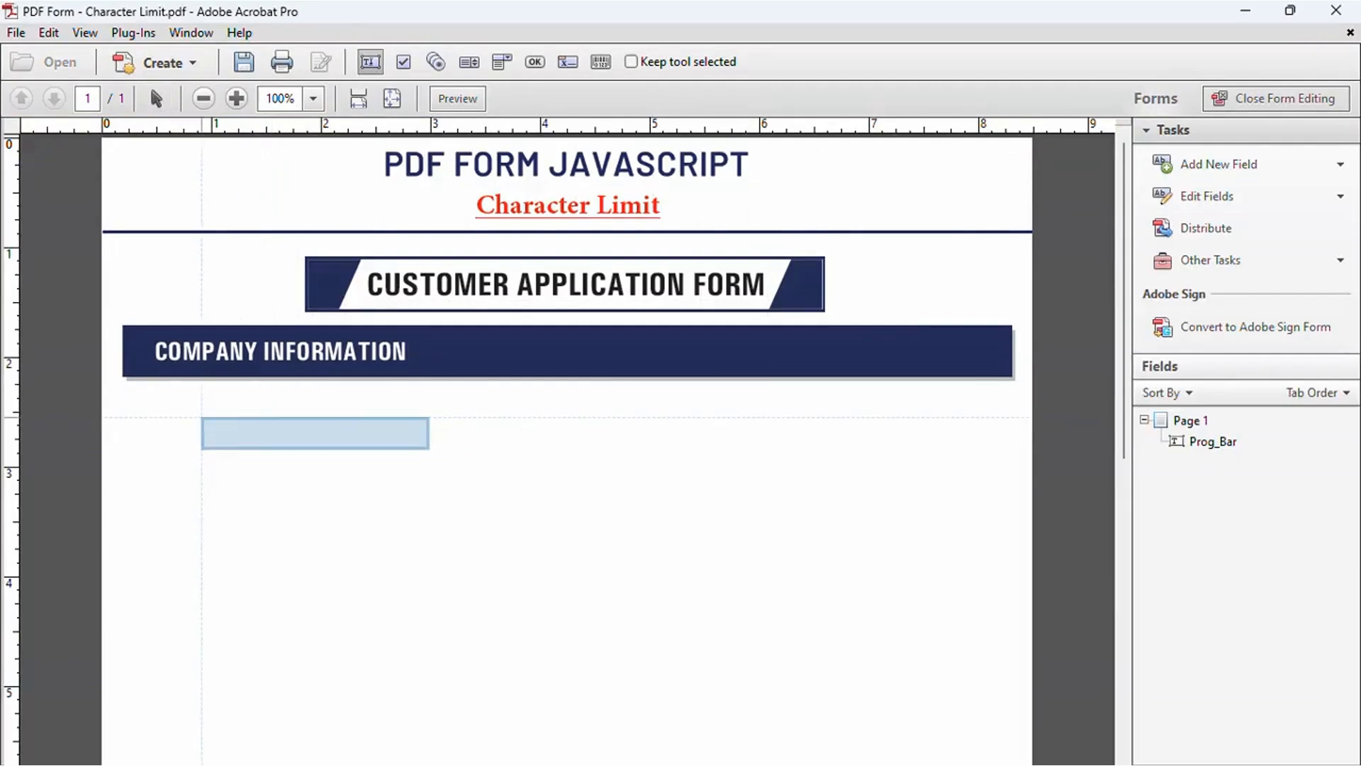
pyautogui.click(195, 411)
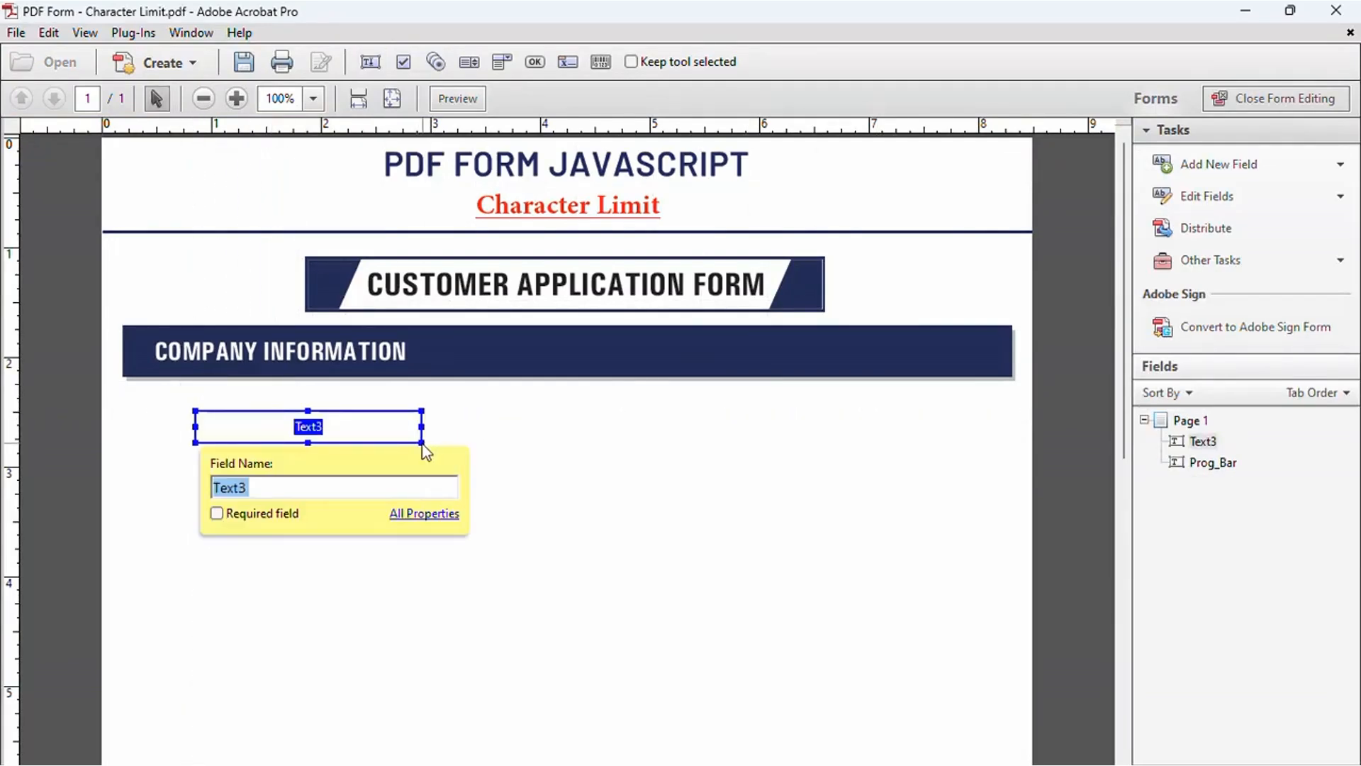
pyautogui.moveTo(422, 444); pyautogui.dragTo(961, 640)
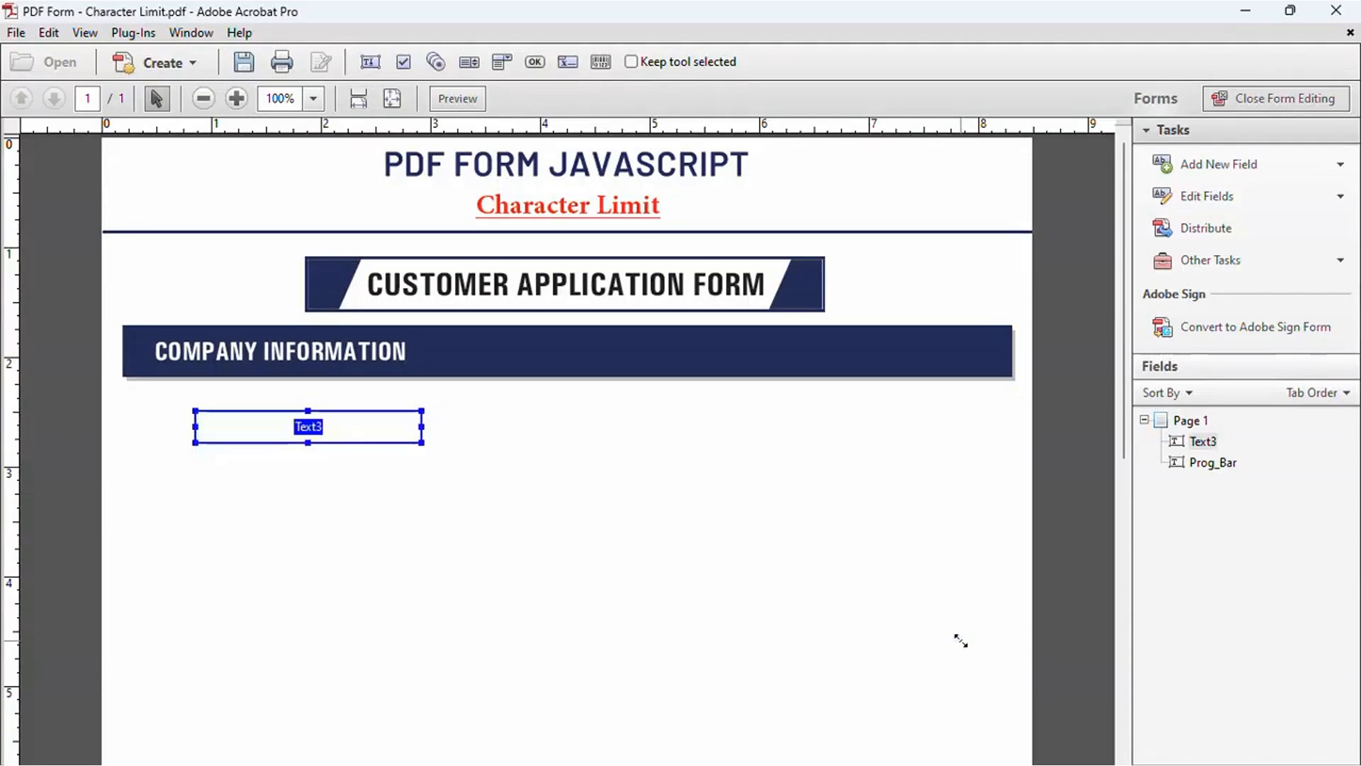
pyautogui.moveTo(600, 467); pyautogui.dragTo(600, 458)
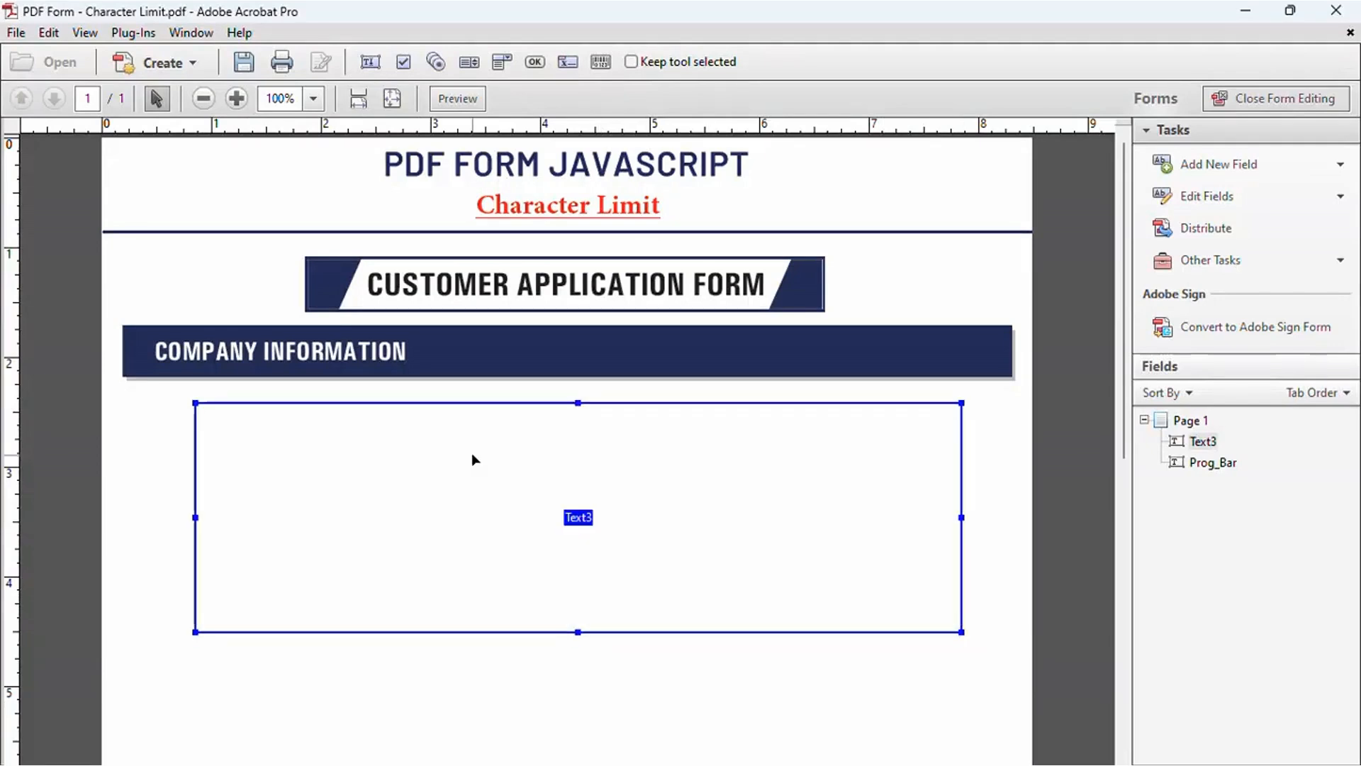
# Give the large text field a gray border in its appearance properties
pyautogui.rightClick(471, 459)
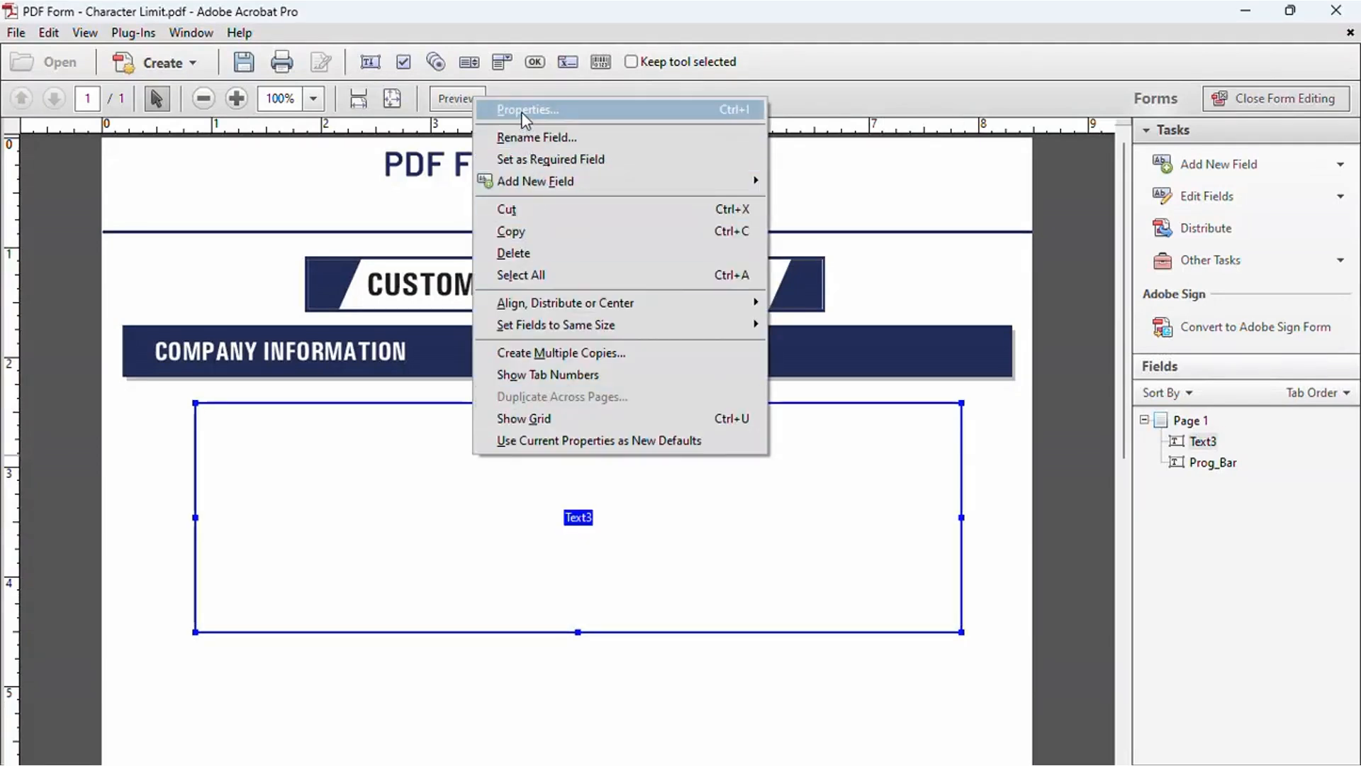
pyautogui.click(454, 110)
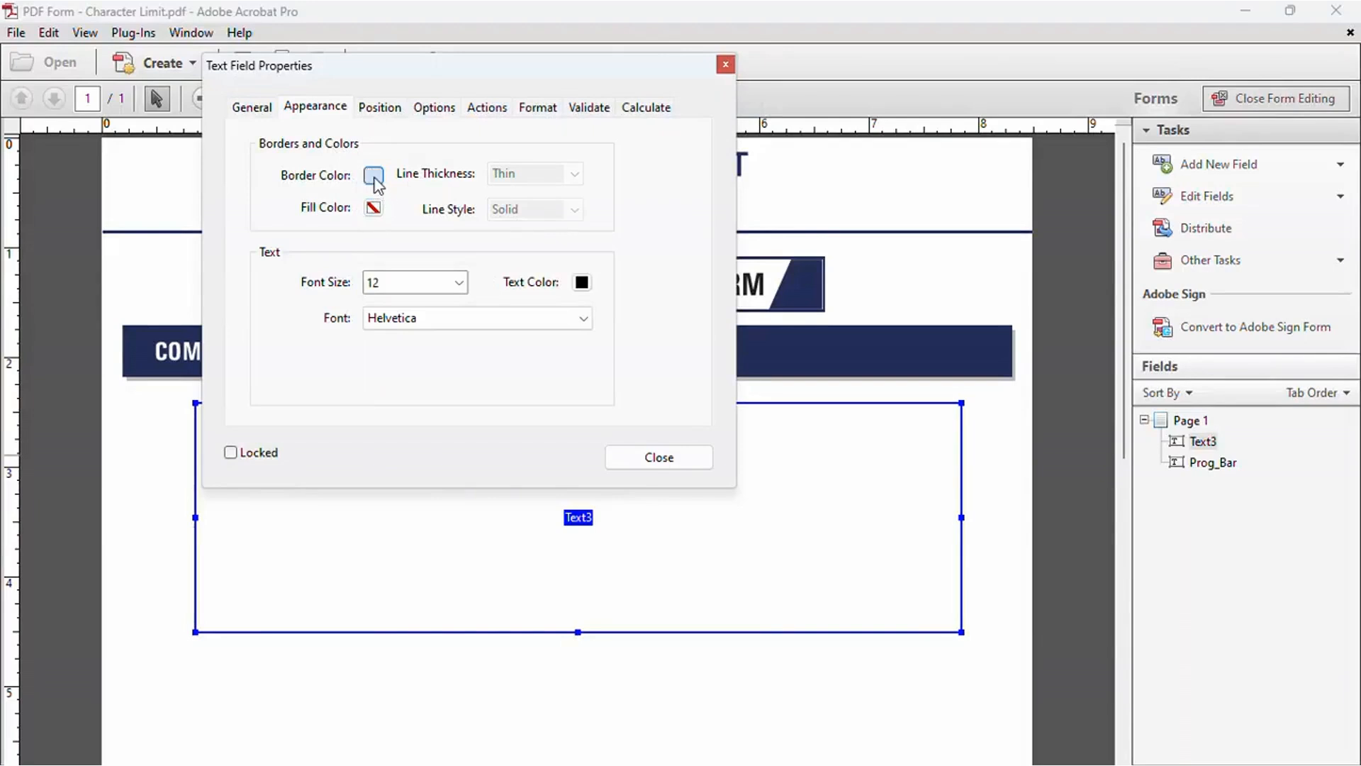
pyautogui.click(373, 175)
pyautogui.click(497, 250)
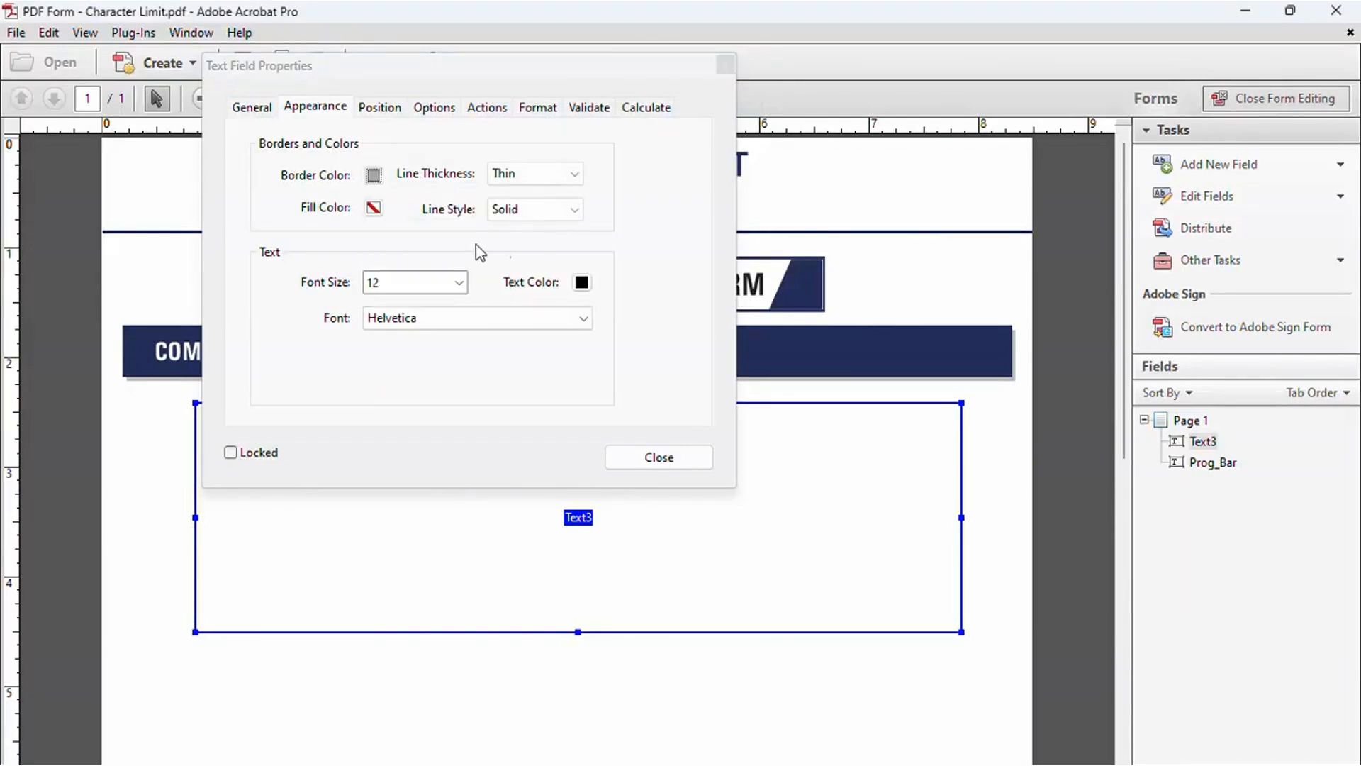
# Set the large text field's font to Courier Bold and its font size to 10
pyautogui.click(481, 318)
pyautogui.scroll(-3, 468, 418)
pyautogui.scroll(-7, 468, 424)
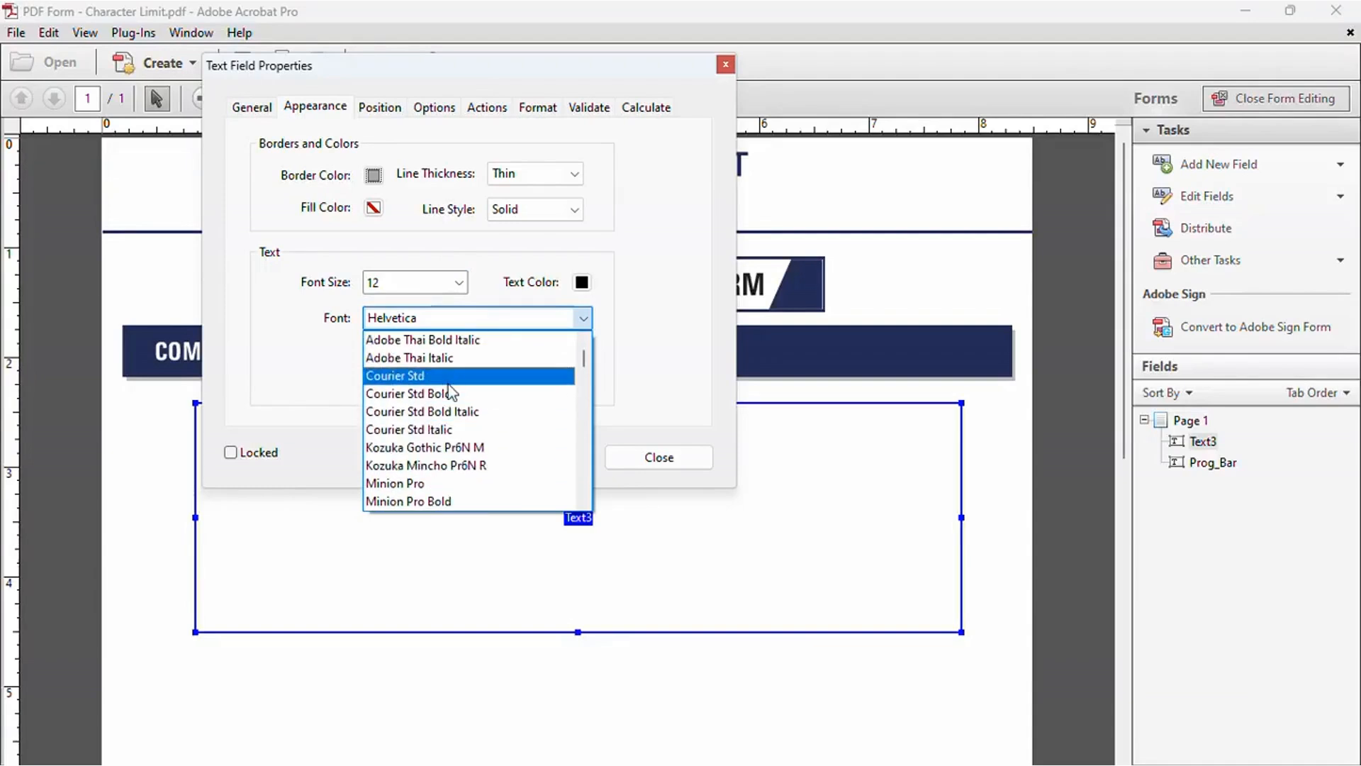
pyautogui.scroll(3, 450, 390)
pyautogui.scroll(-5, 457, 397)
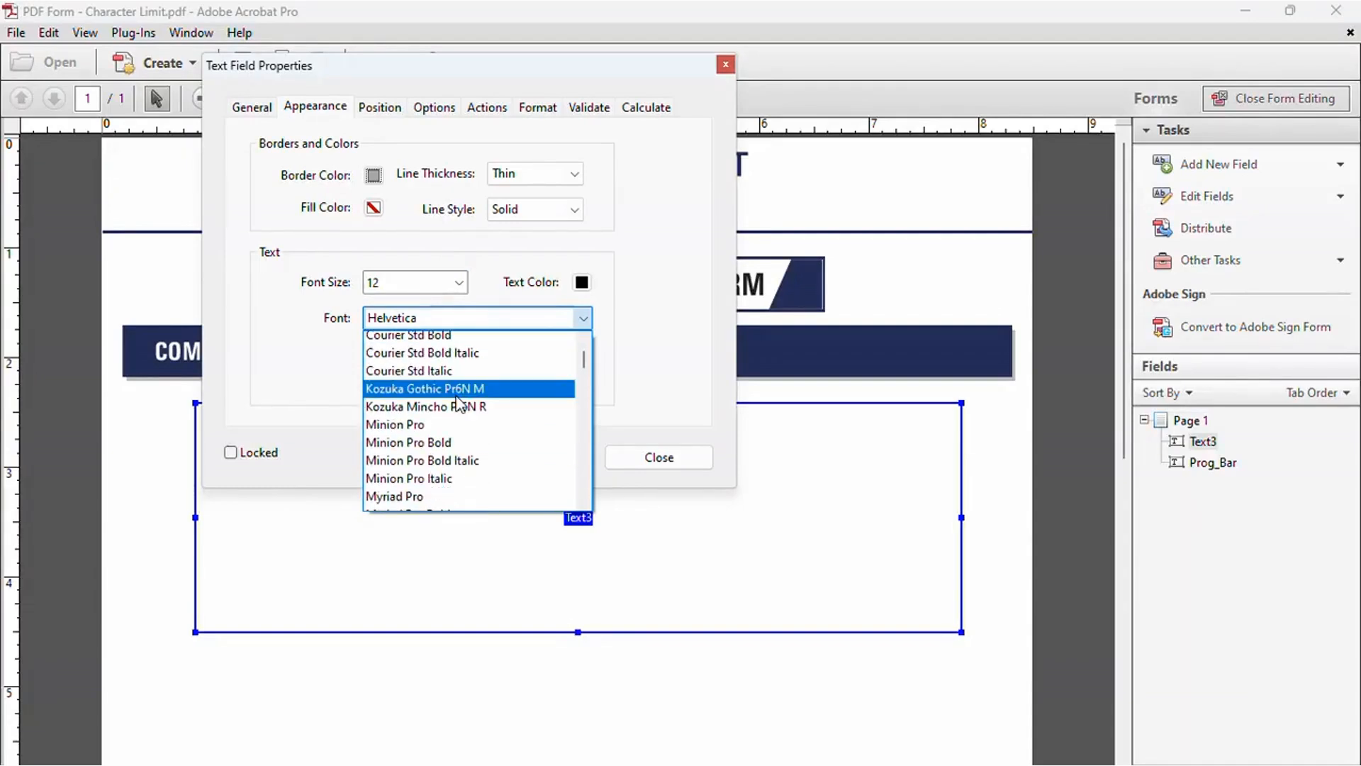
pyautogui.scroll(-8, 459, 402)
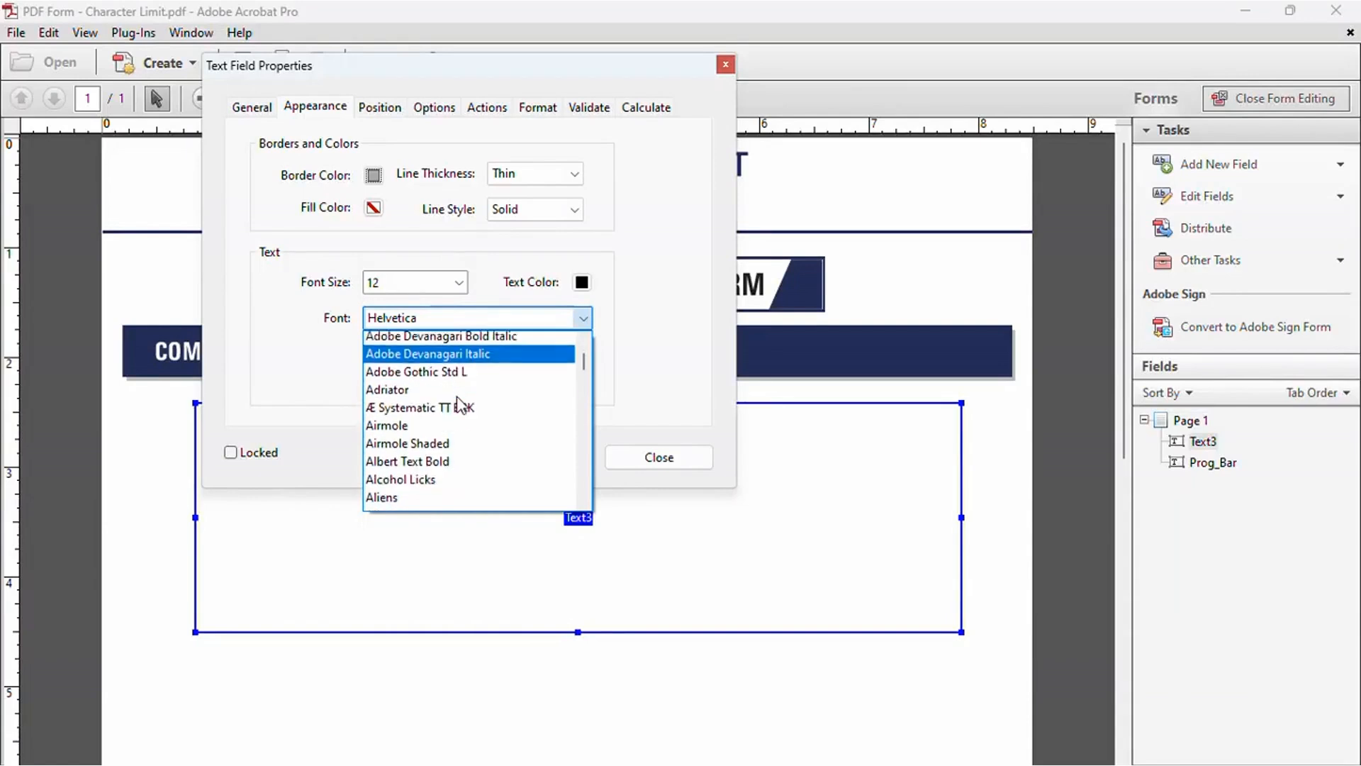
pyautogui.scroll(-10, 460, 406)
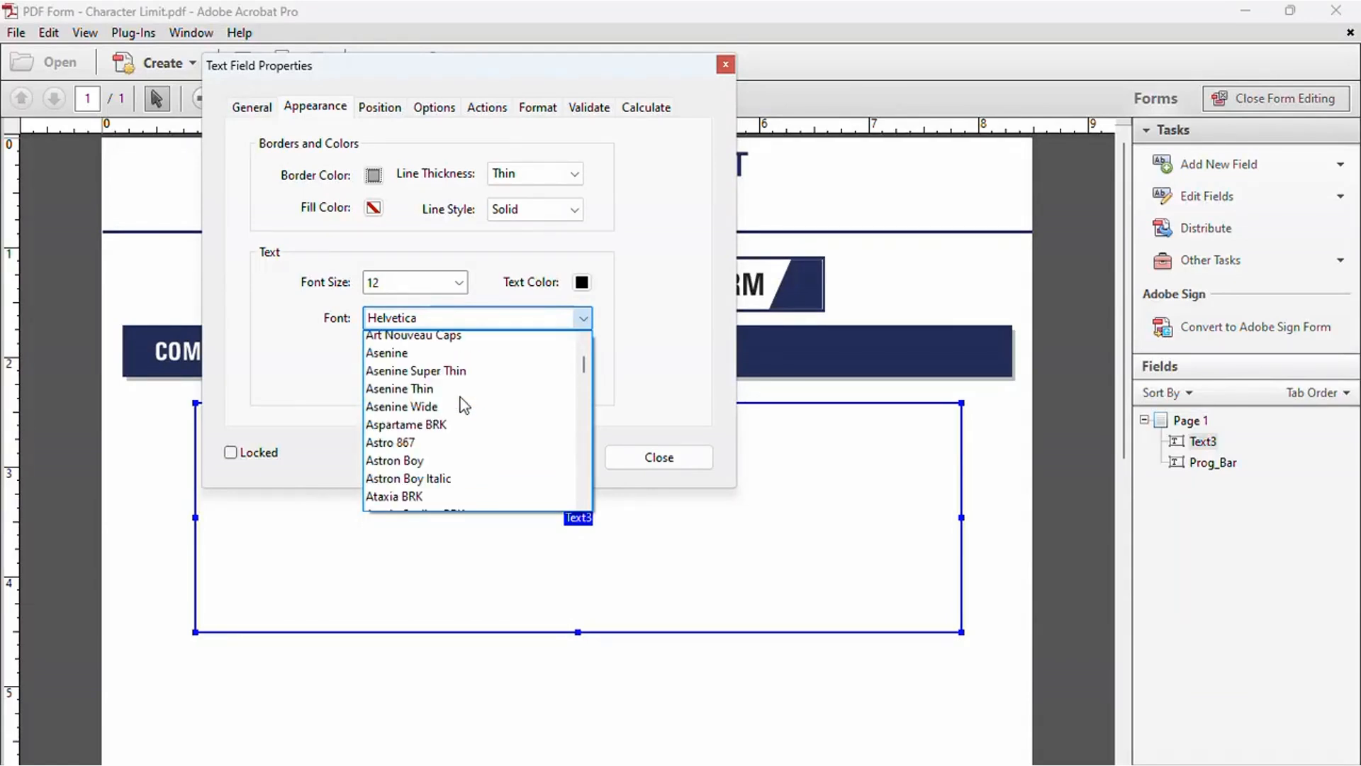
pyautogui.scroll(-10, 465, 405)
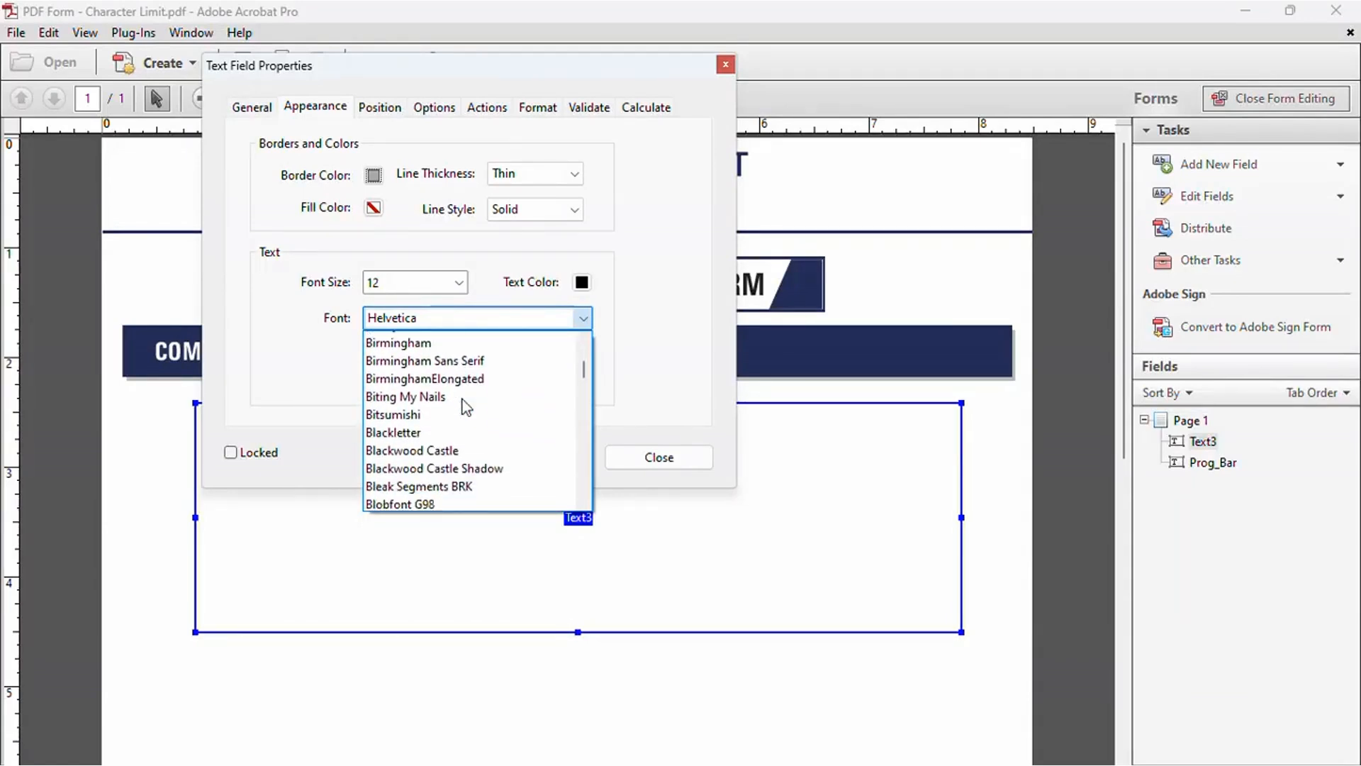
pyautogui.scroll(-10, 464, 406)
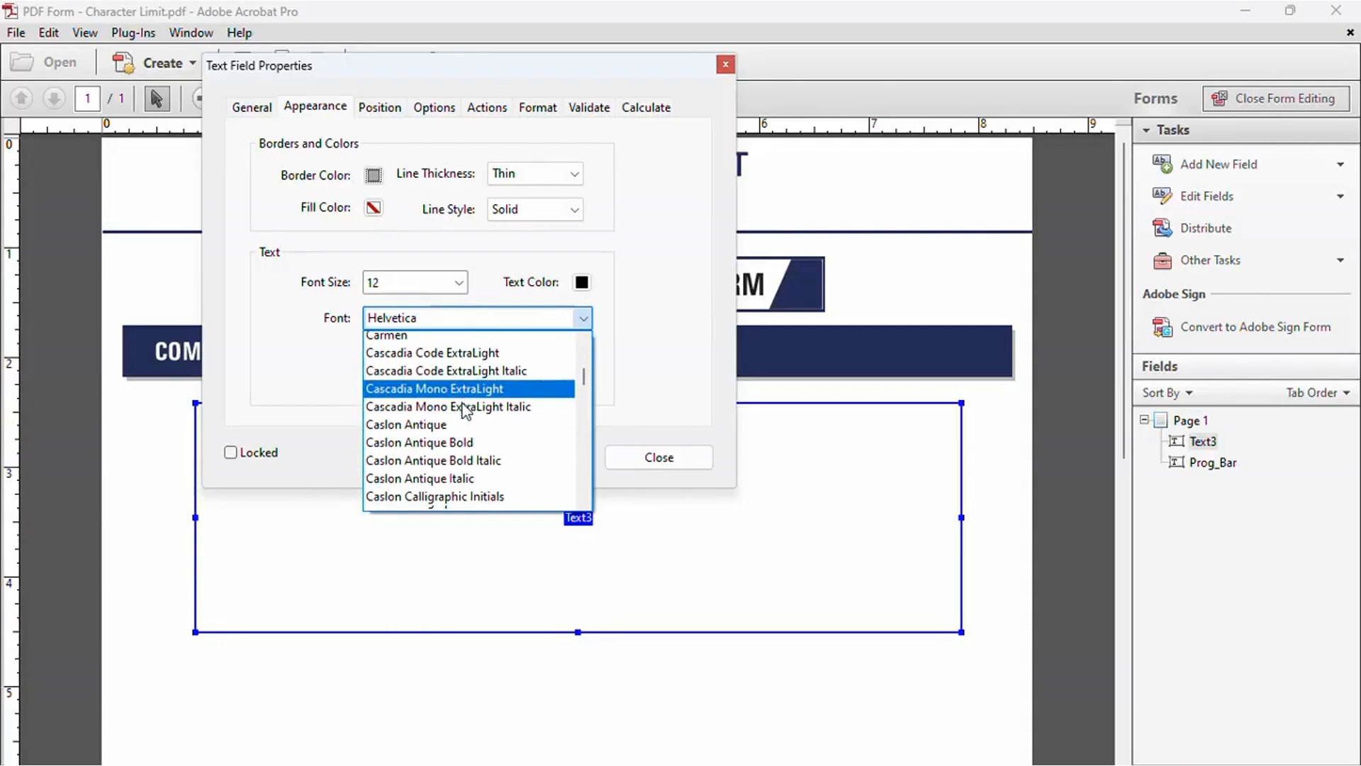
pyautogui.scroll(-6, 465, 410)
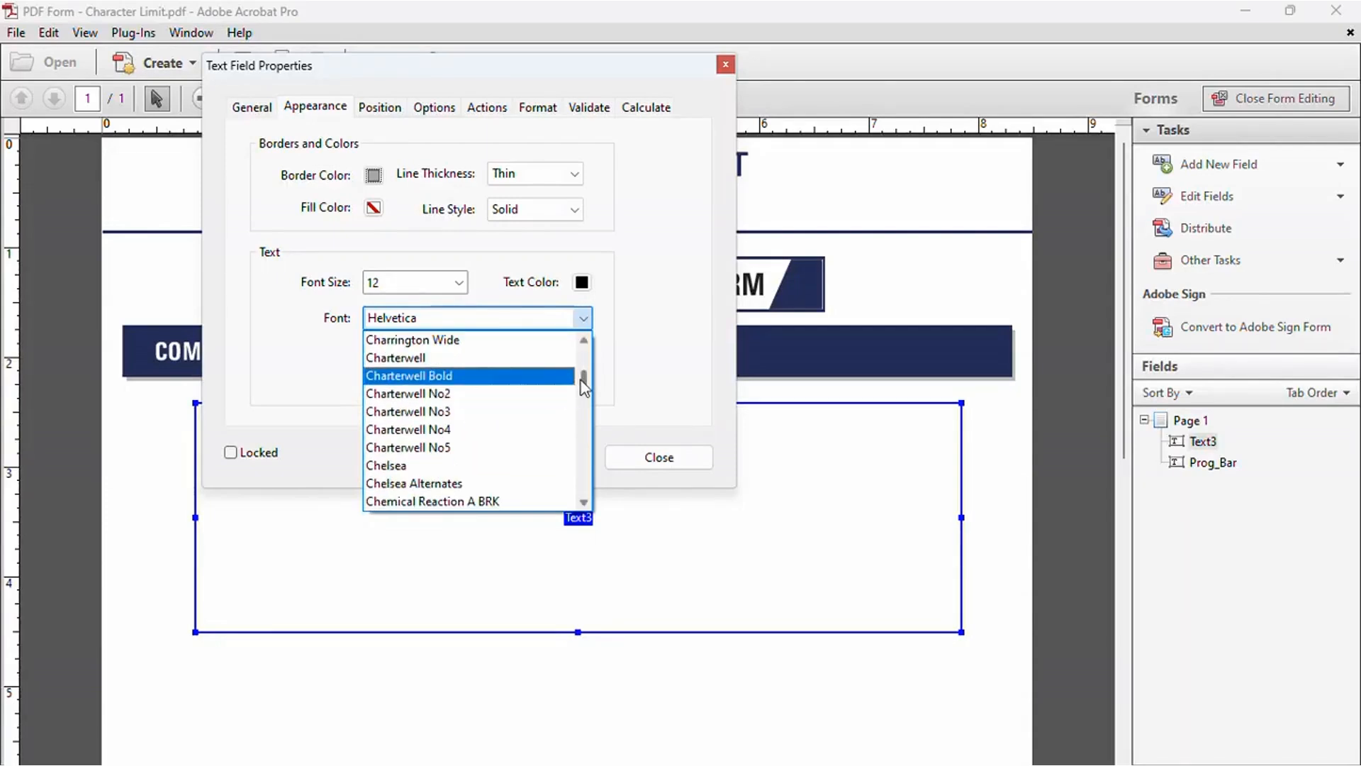
pyautogui.moveTo(583, 377); pyautogui.dragTo(589, 346)
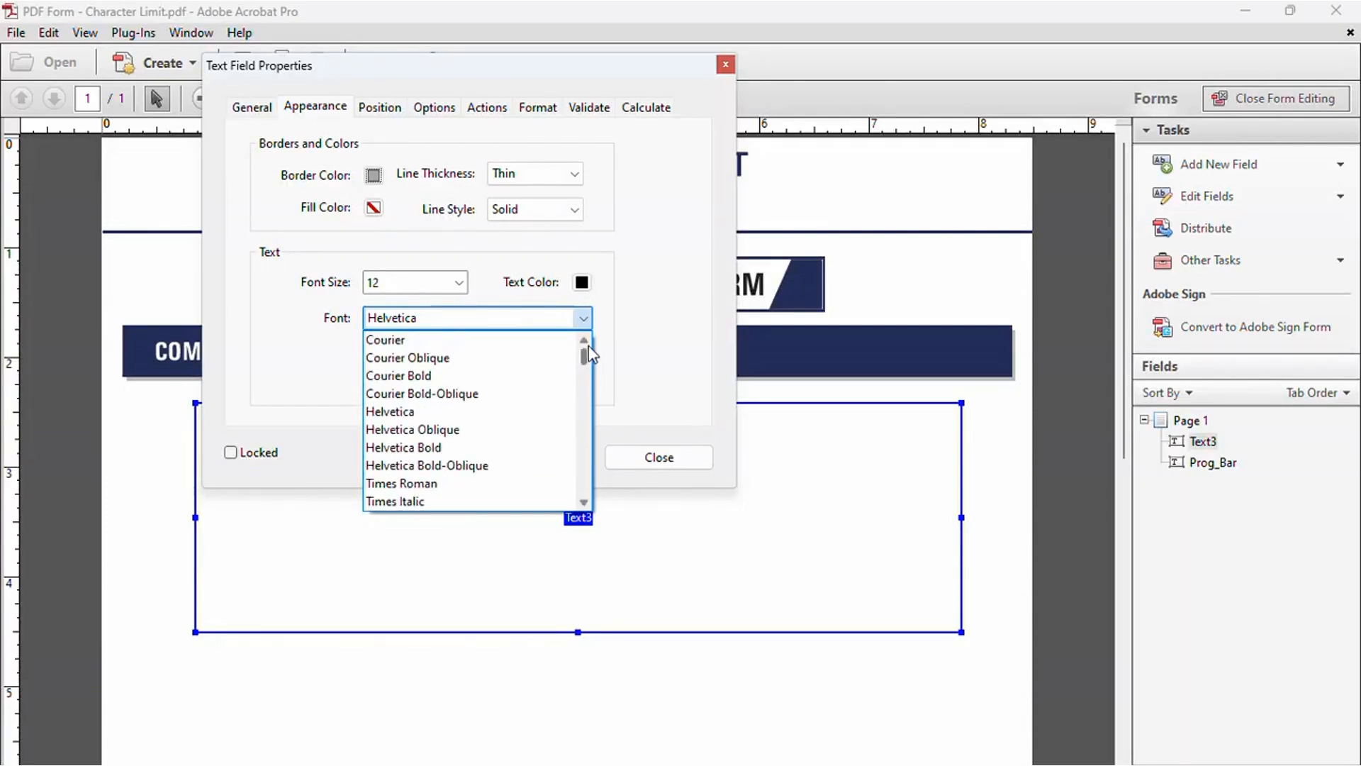
pyautogui.click(429, 376)
pyautogui.click(459, 285)
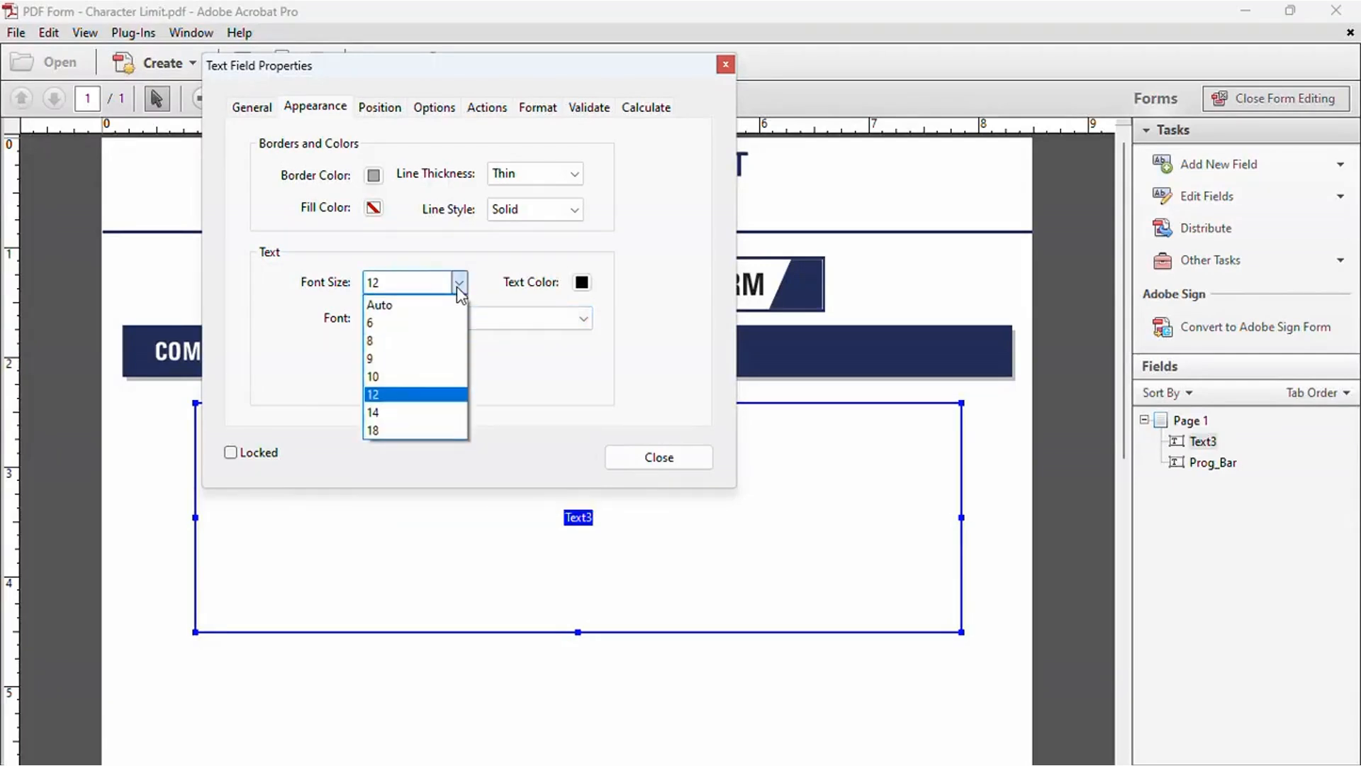
pyautogui.click(397, 377)
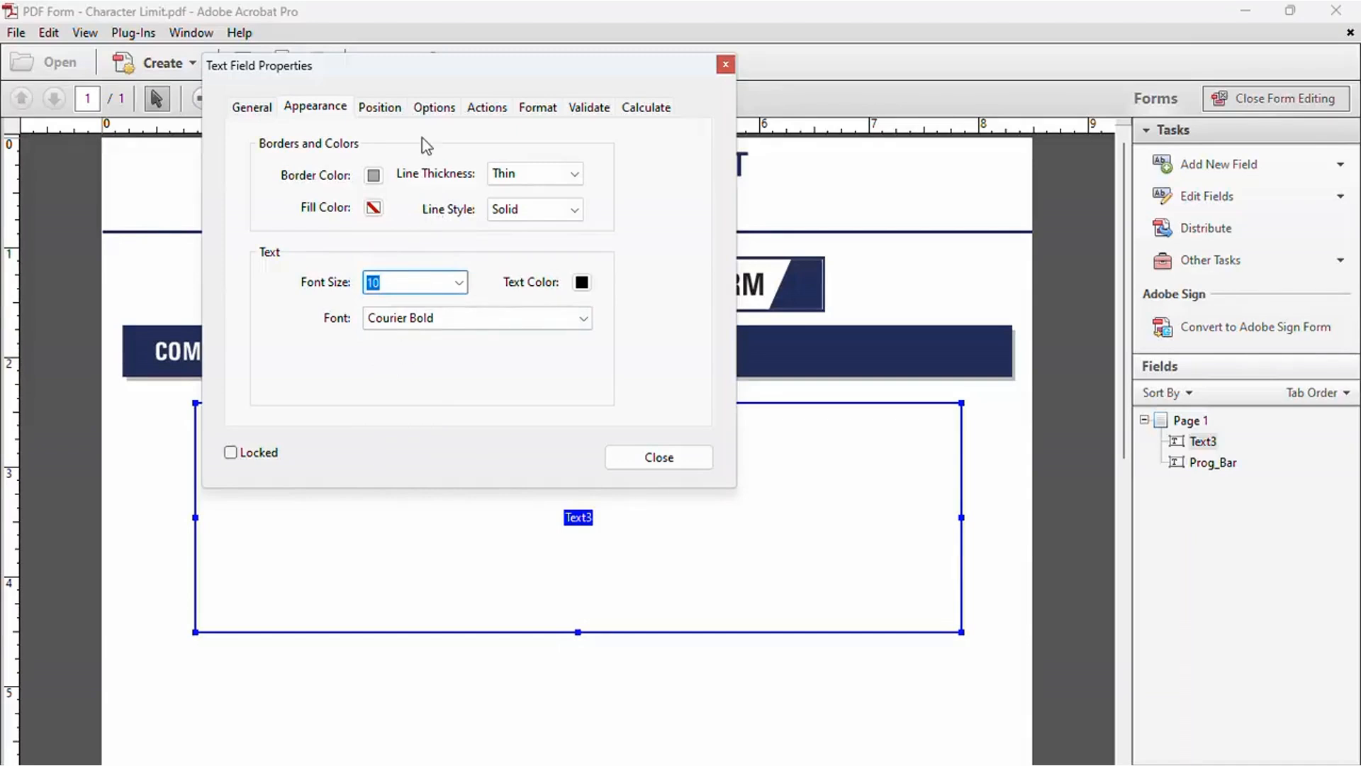
# Make the large text field multi-line with spell checking and long-text scrolling turned off, and close its properties
pyautogui.click(433, 107)
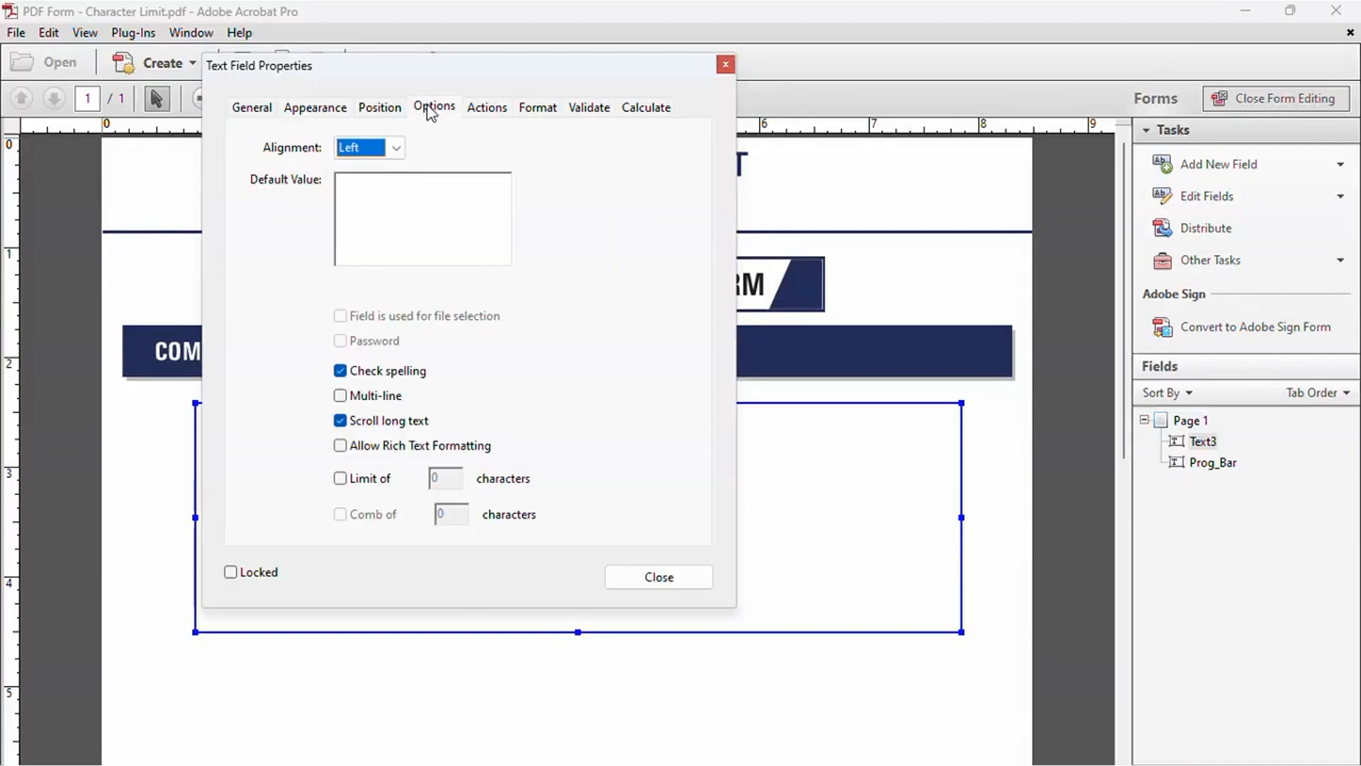
pyautogui.click(340, 420)
pyautogui.click(340, 370)
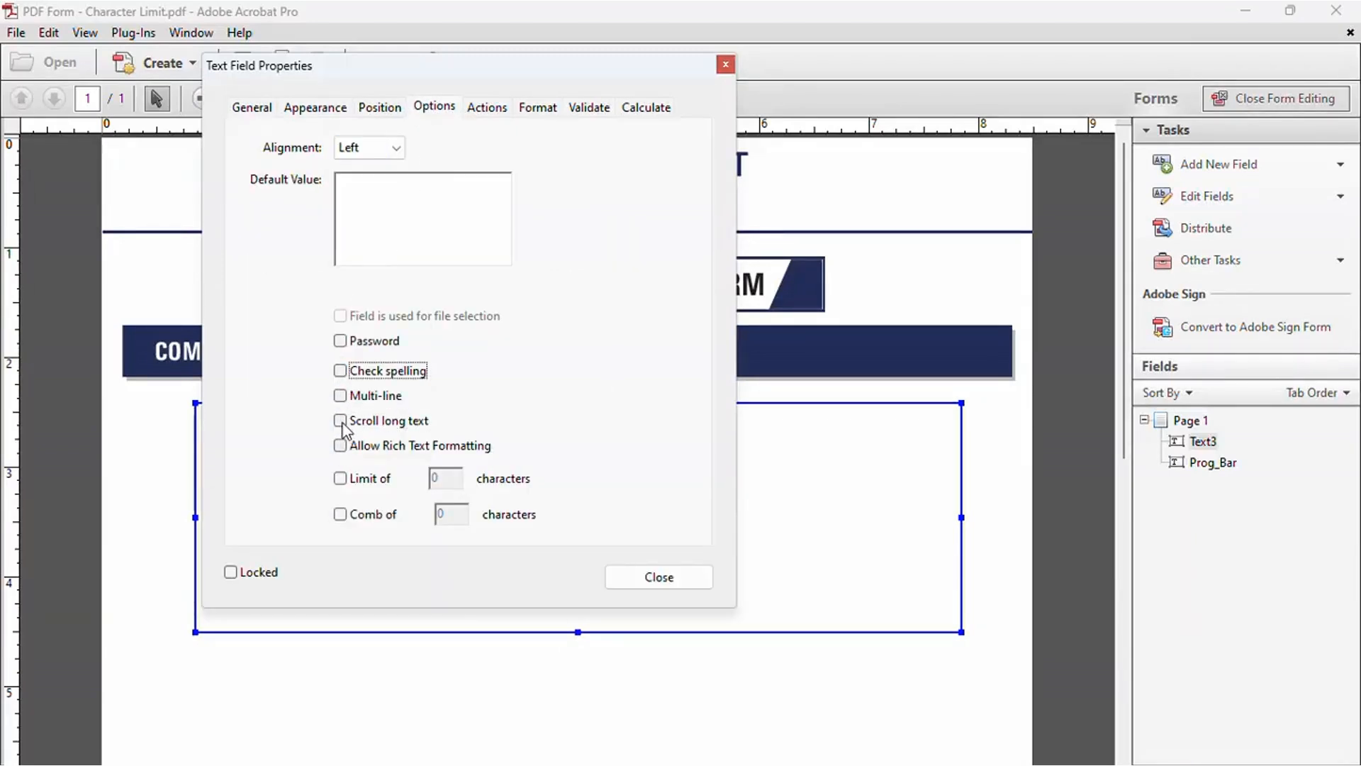
pyautogui.click(342, 395)
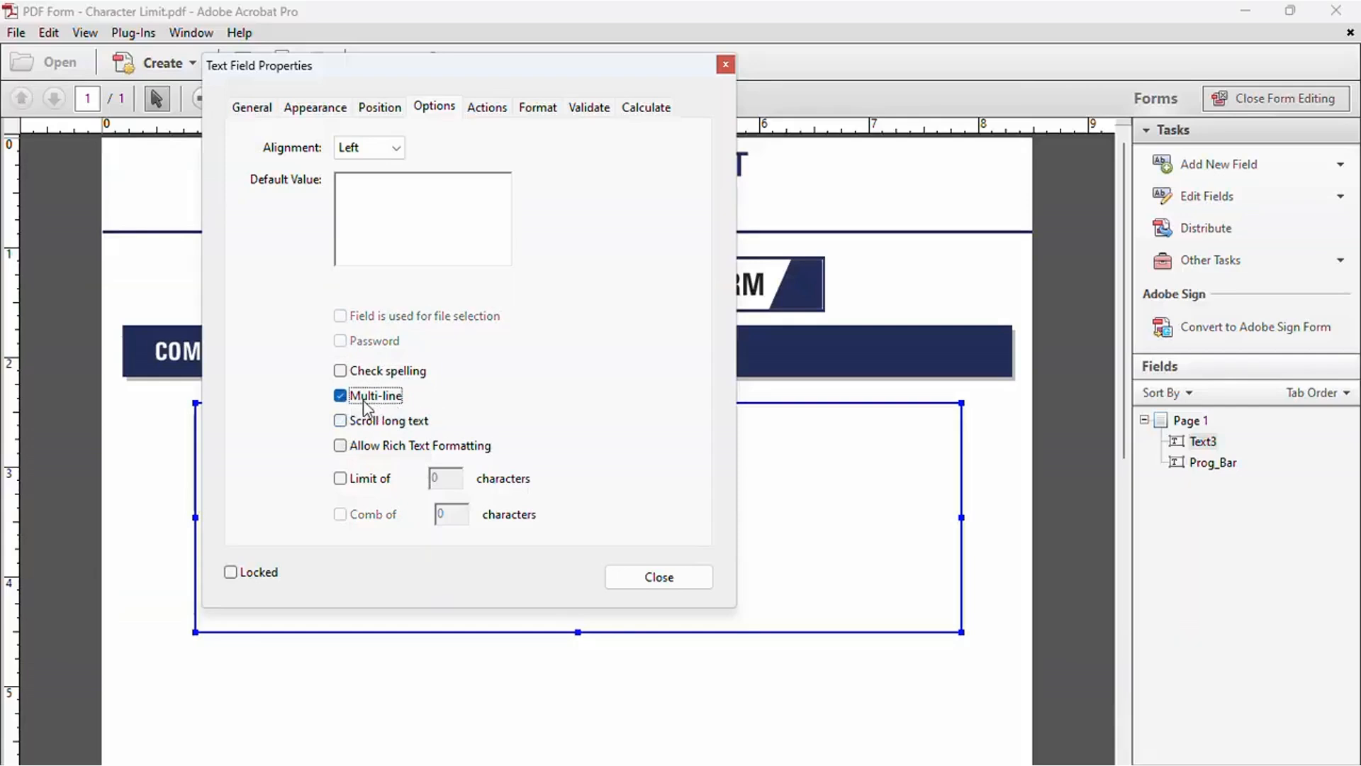
pyautogui.click(642, 577)
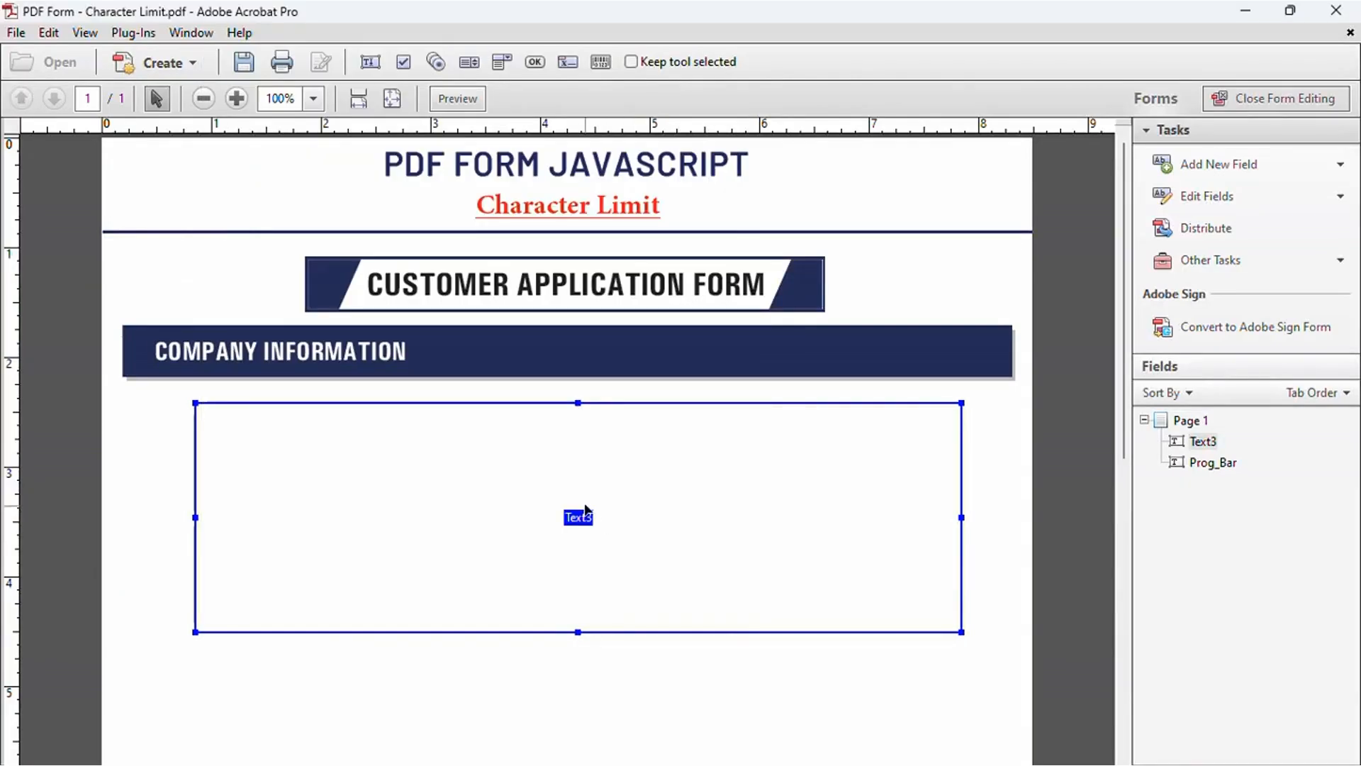
# Add a second, smaller text field directly below the large field, lined up with its lower right corner
pyautogui.click(1218, 179)
pyautogui.click(1209, 190)
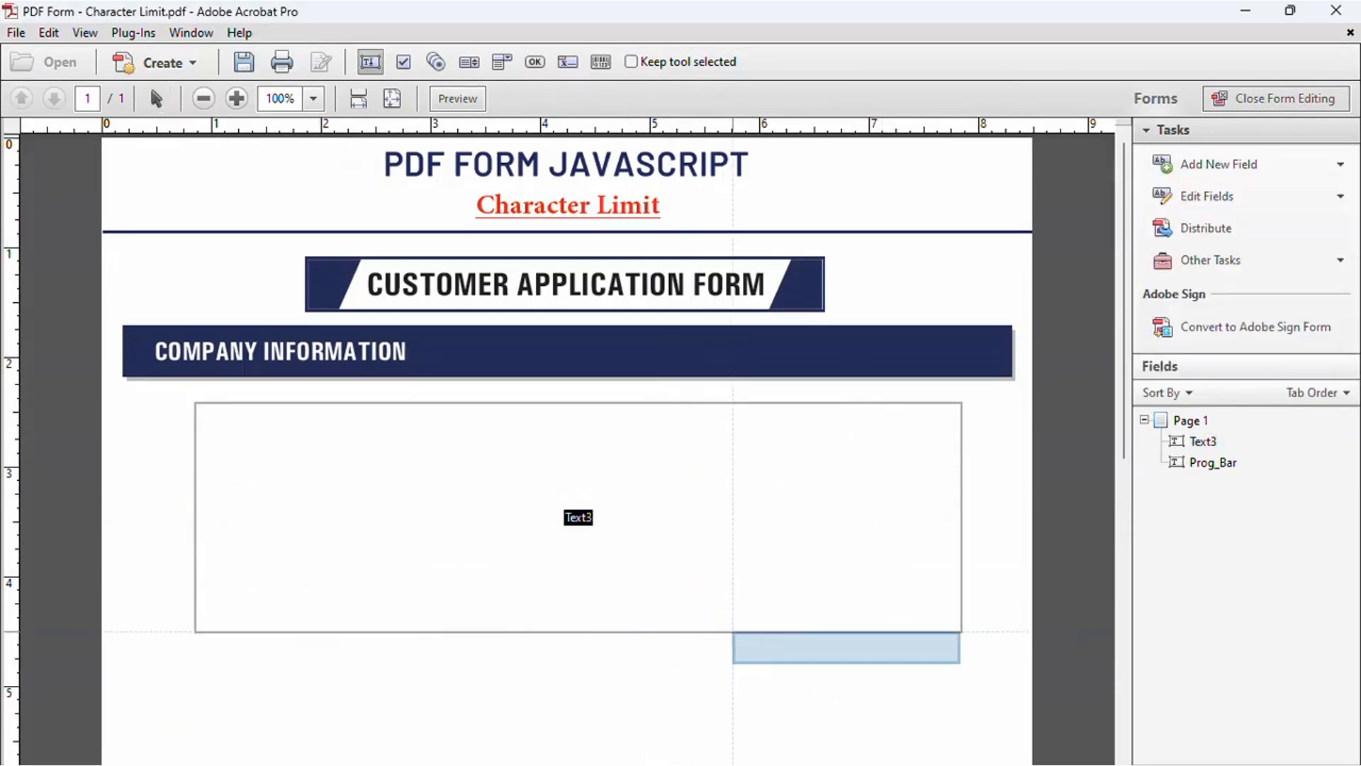
pyautogui.click(733, 632)
# Name the small text field CharCounter and make it read-only
pyautogui.doubleClick(796, 650)
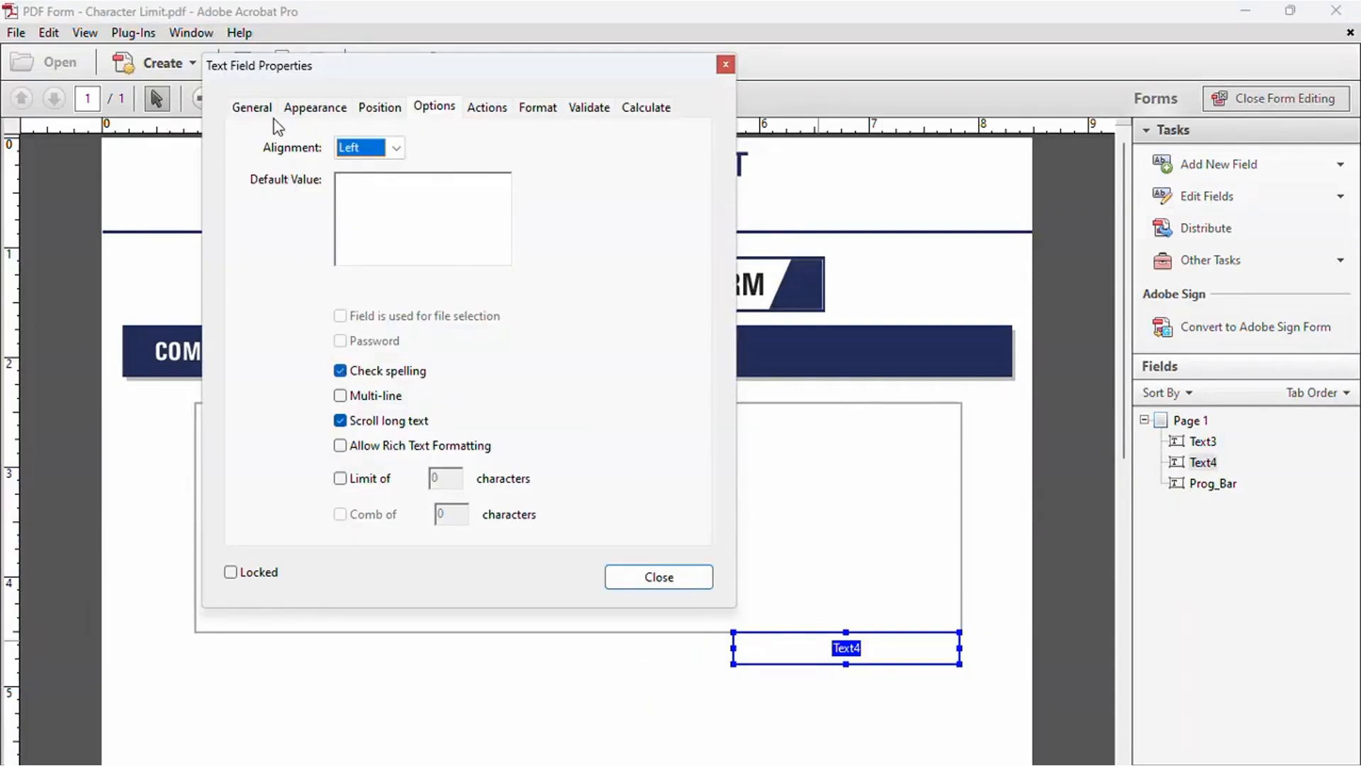
pyautogui.click(255, 106)
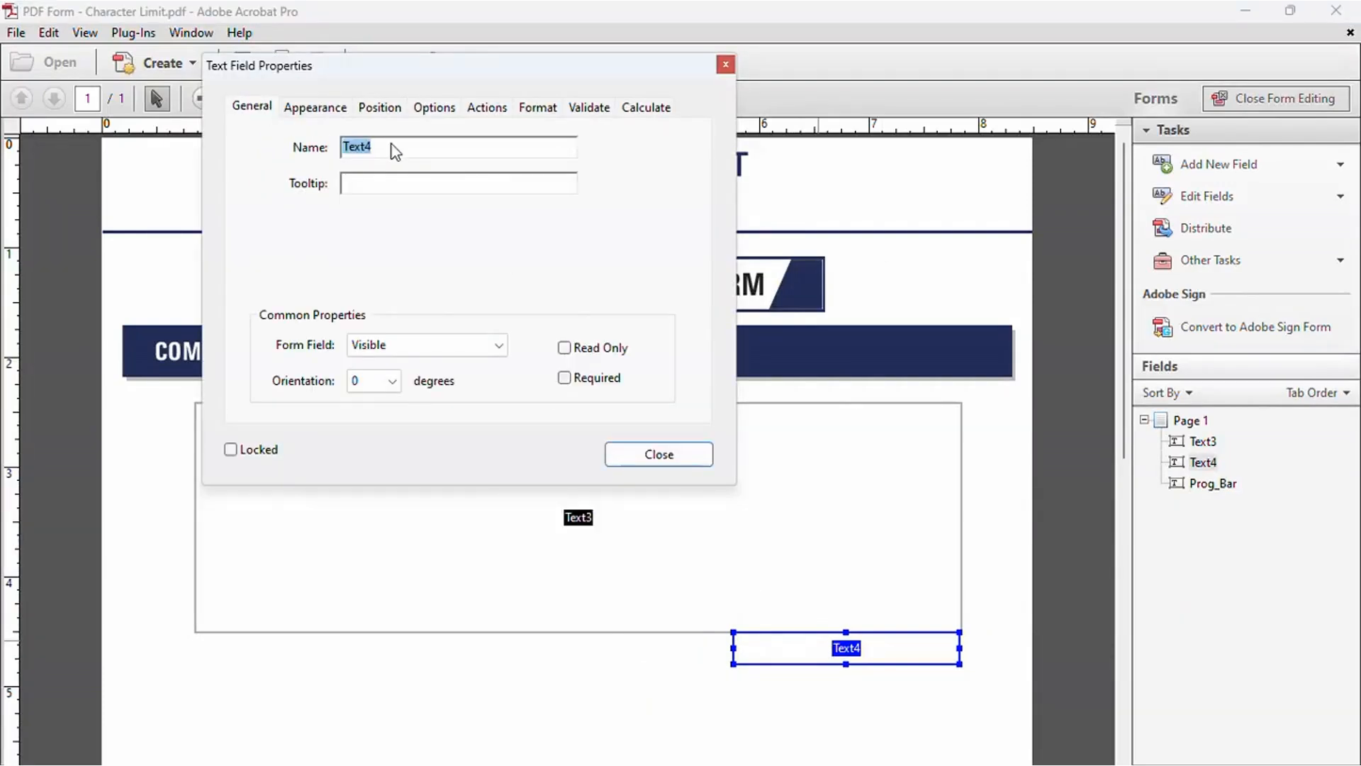
pyautogui.write('CharCounter')
pyautogui.press('Tab')
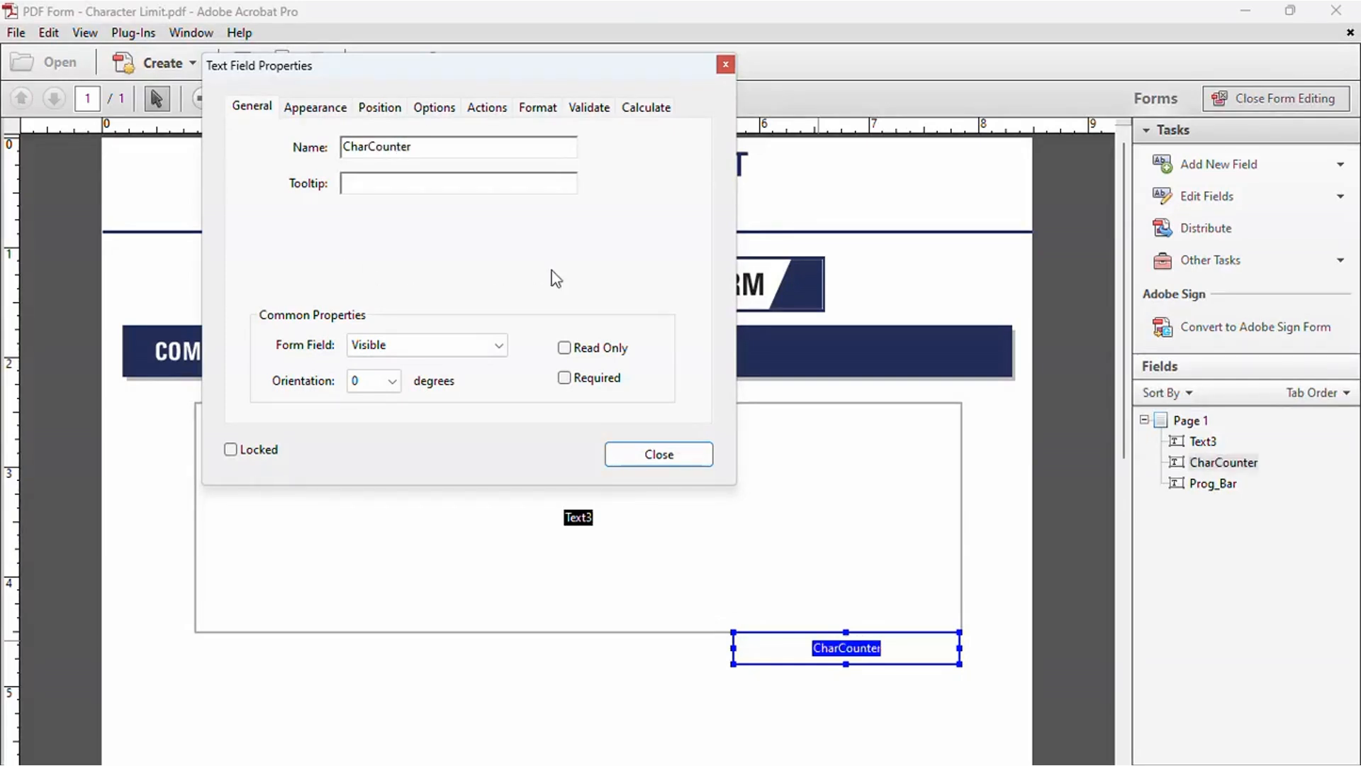
pyautogui.click(562, 349)
# Set the CharCounter field's font size to 8
pyautogui.click(320, 116)
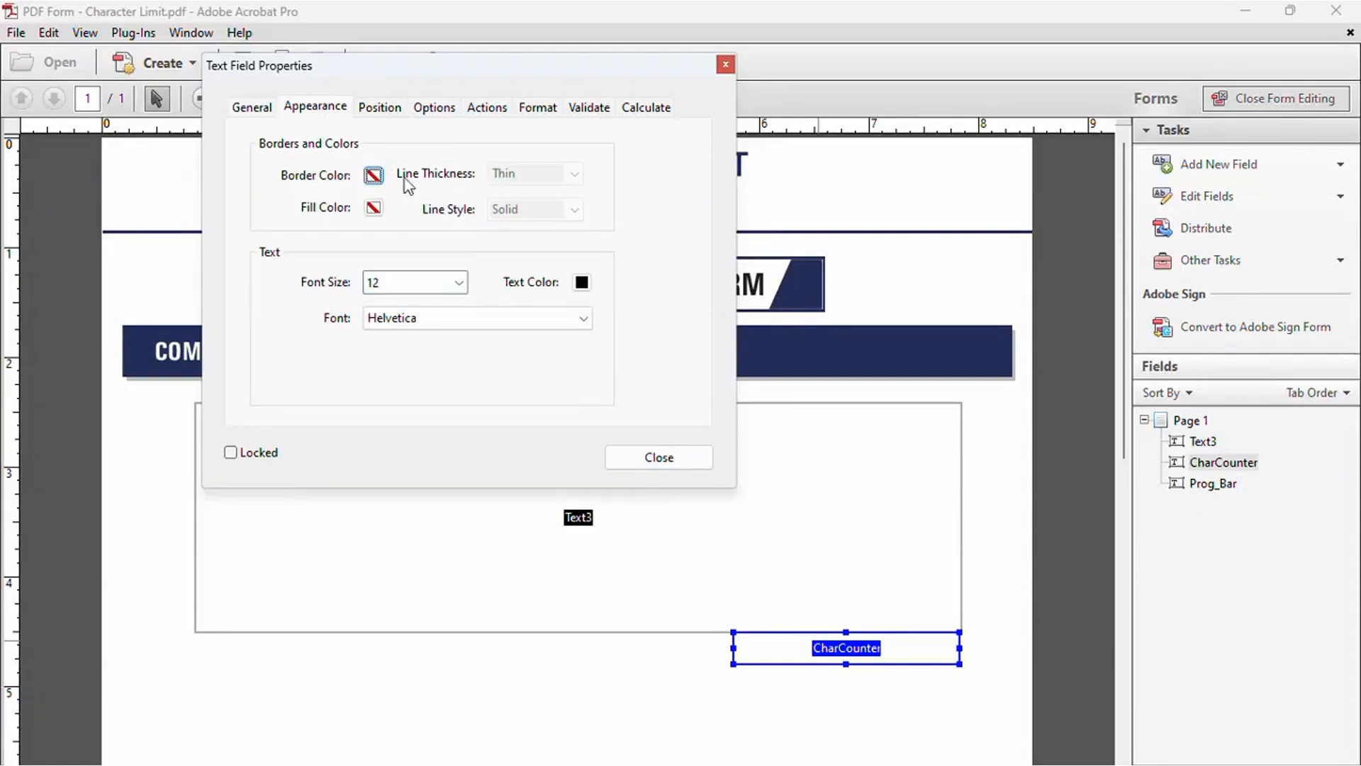
pyautogui.click(459, 282)
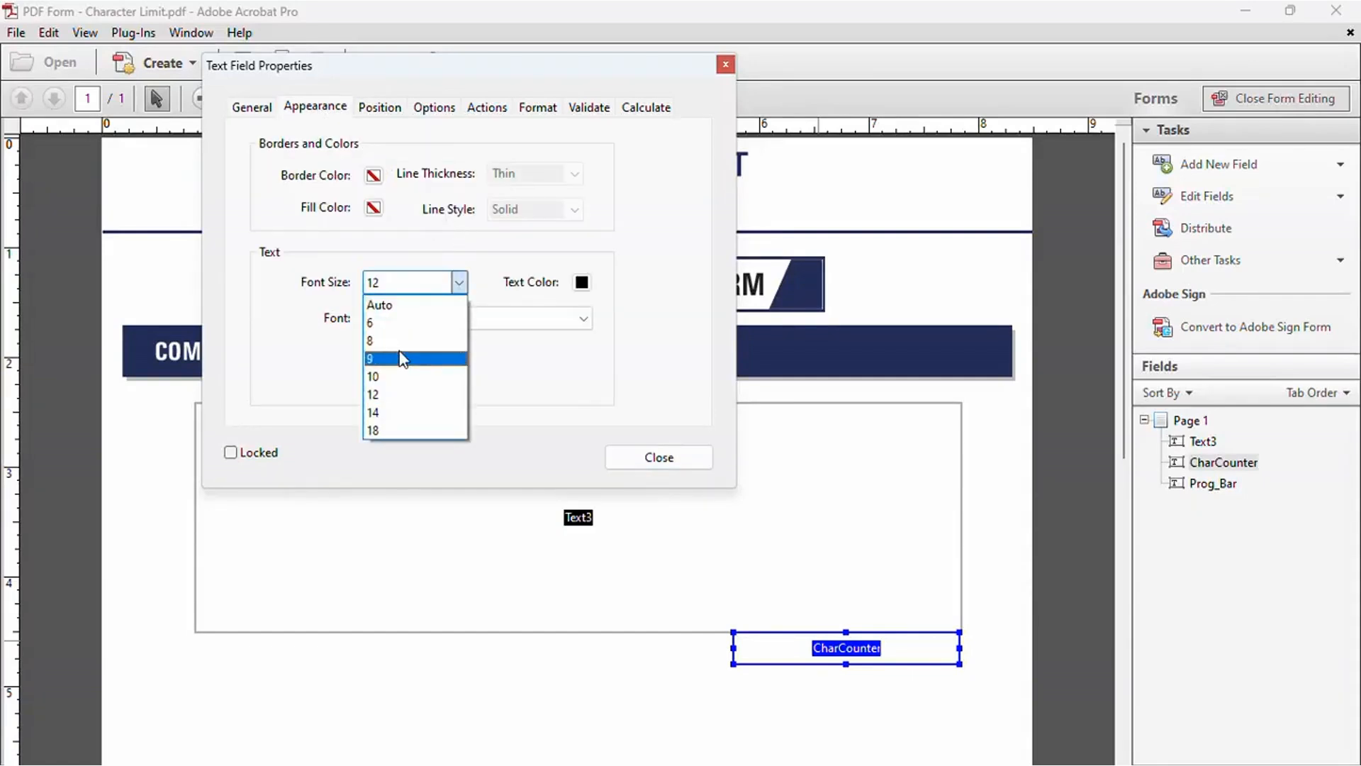
pyautogui.click(391, 342)
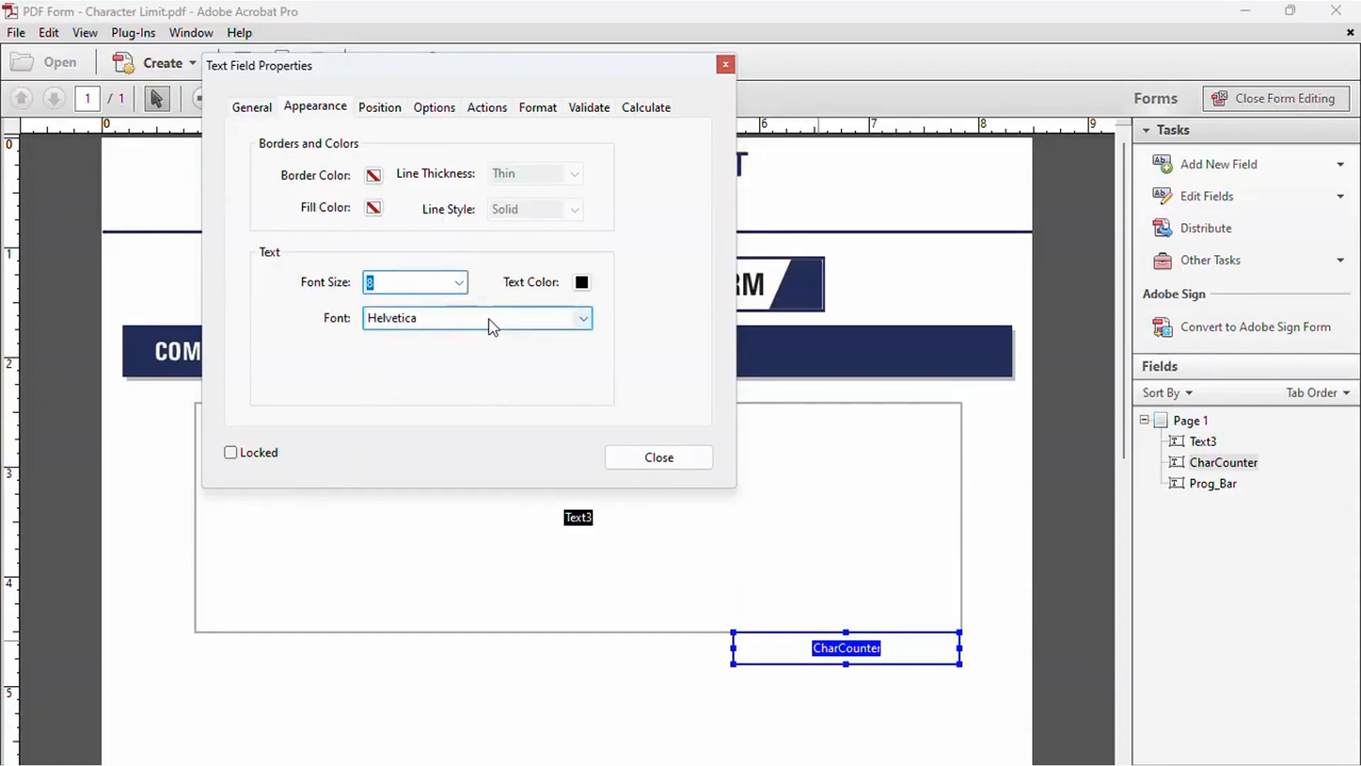
# Right-align the CharCounter field's text, turn off long-text scrolling and spell checking, and close its properties
pyautogui.click(434, 107)
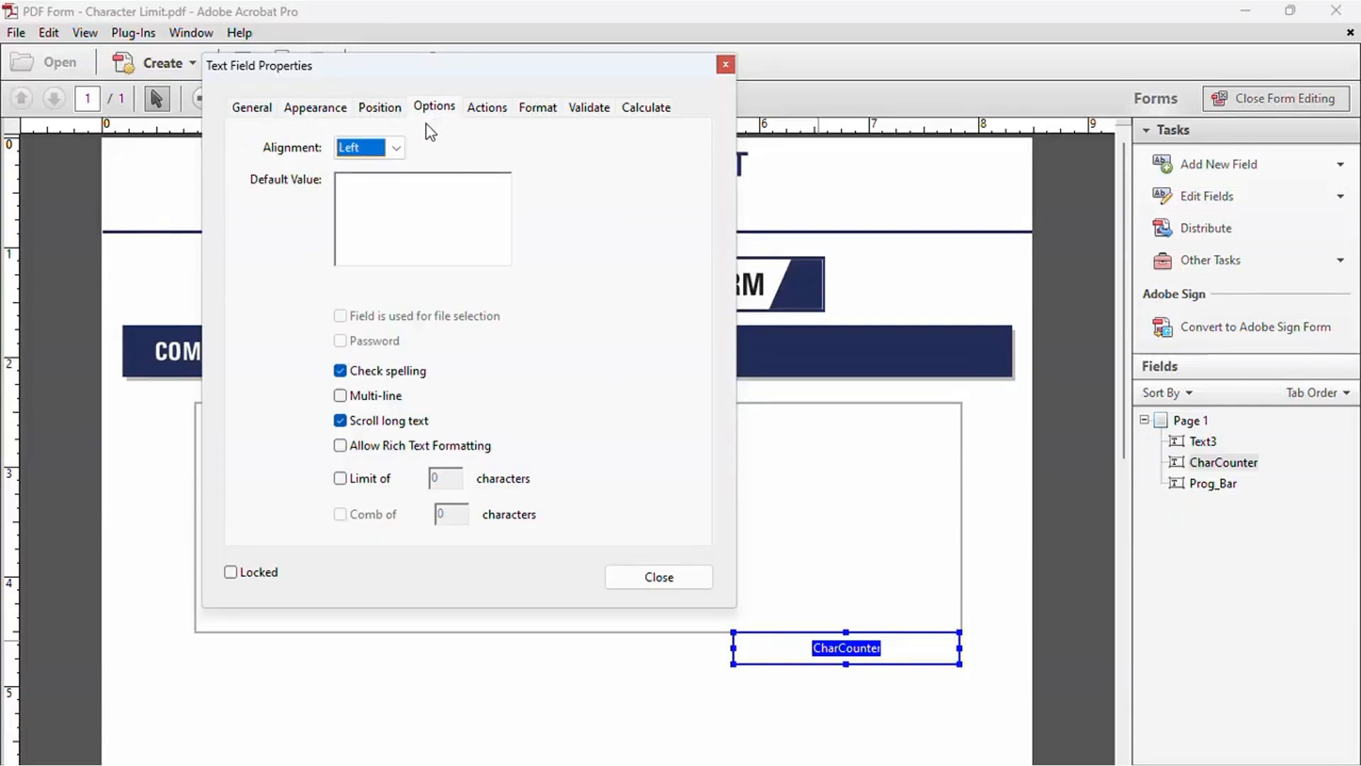
pyautogui.click(395, 149)
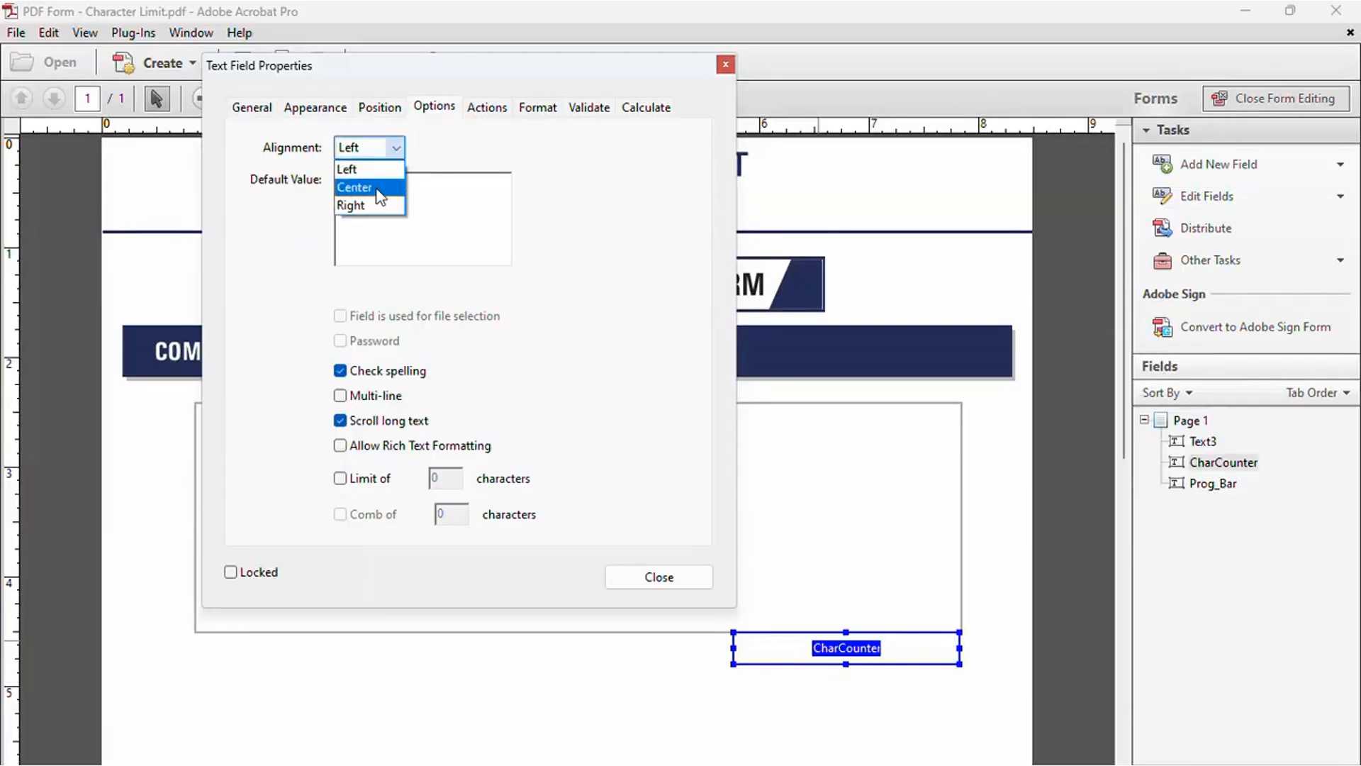
pyautogui.click(368, 205)
pyautogui.click(340, 421)
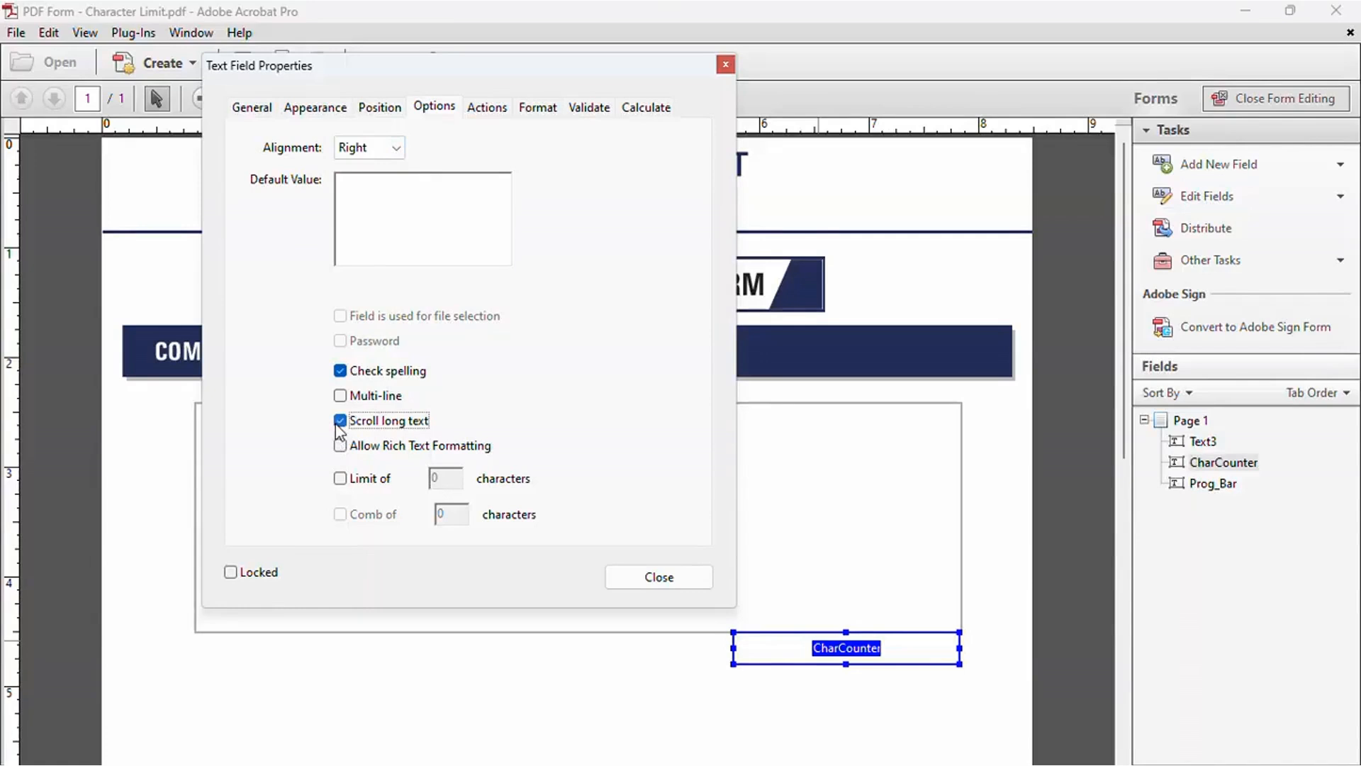
pyautogui.click(340, 371)
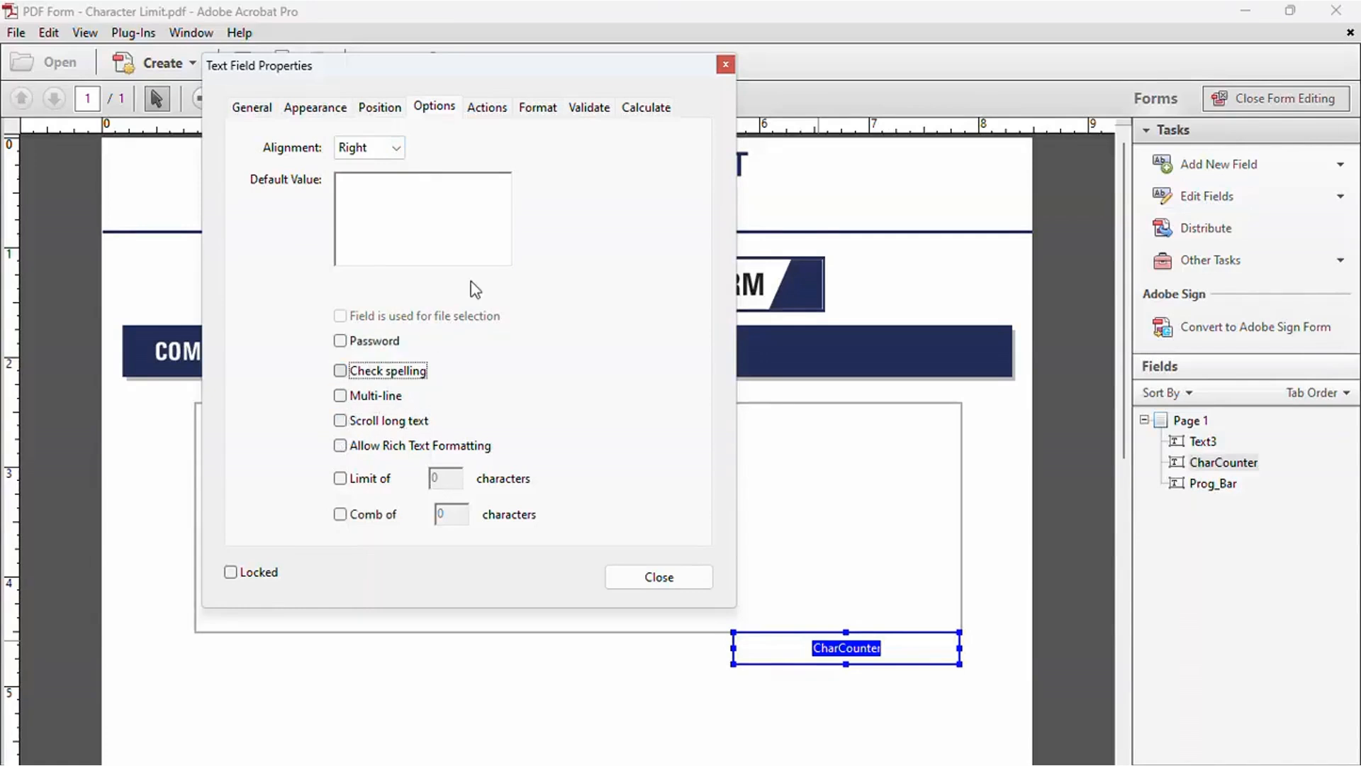
pyautogui.click(660, 578)
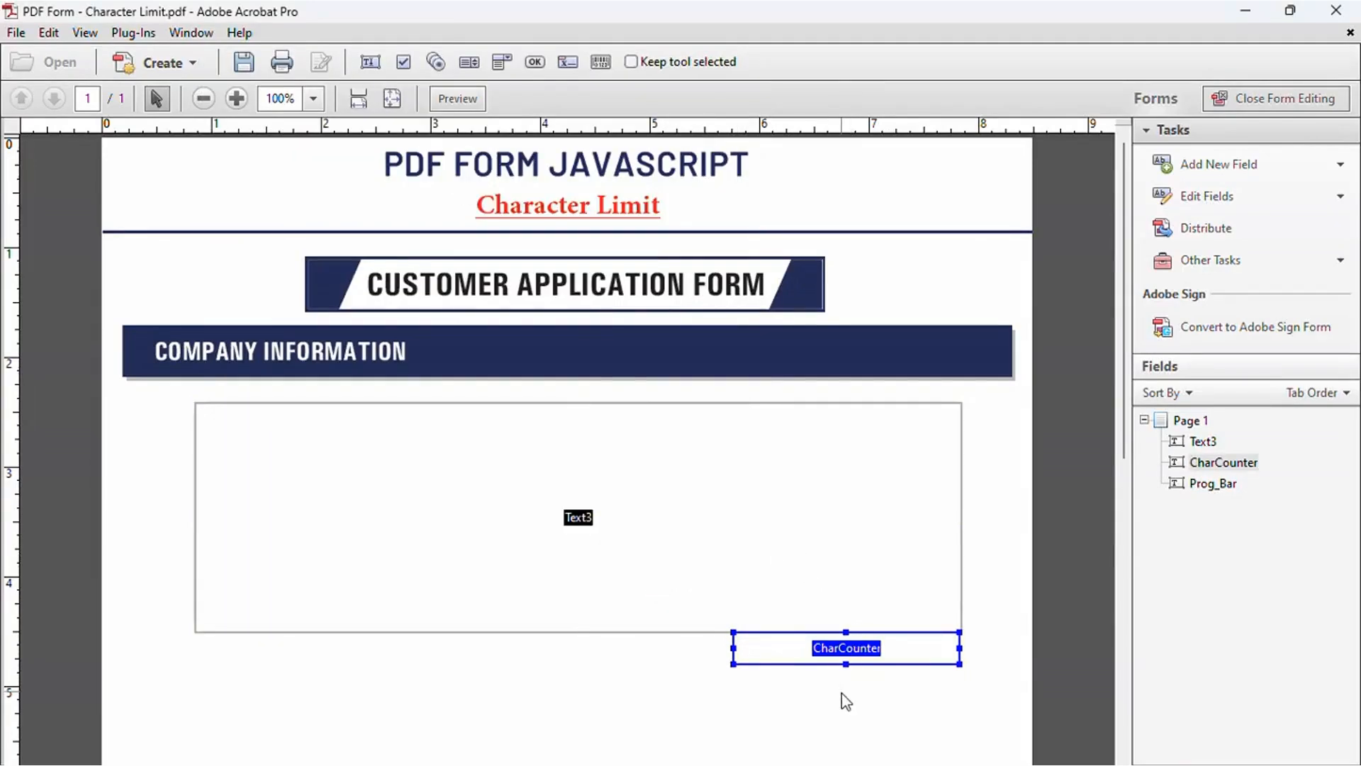
pyautogui.click(842, 694)
# Set the large text field's format category to Custom and open its custom keystroke script for editing
pyautogui.click(620, 554)
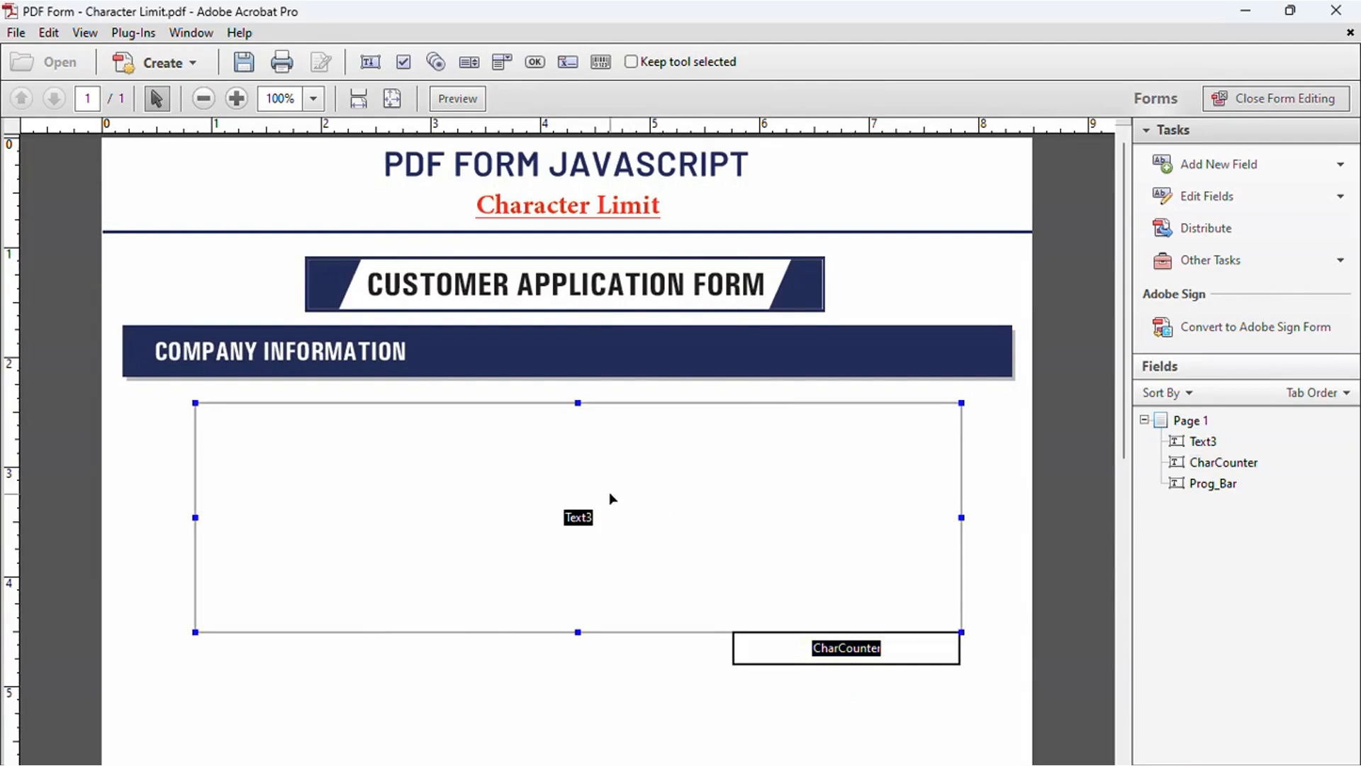
pyautogui.rightClick(636, 465)
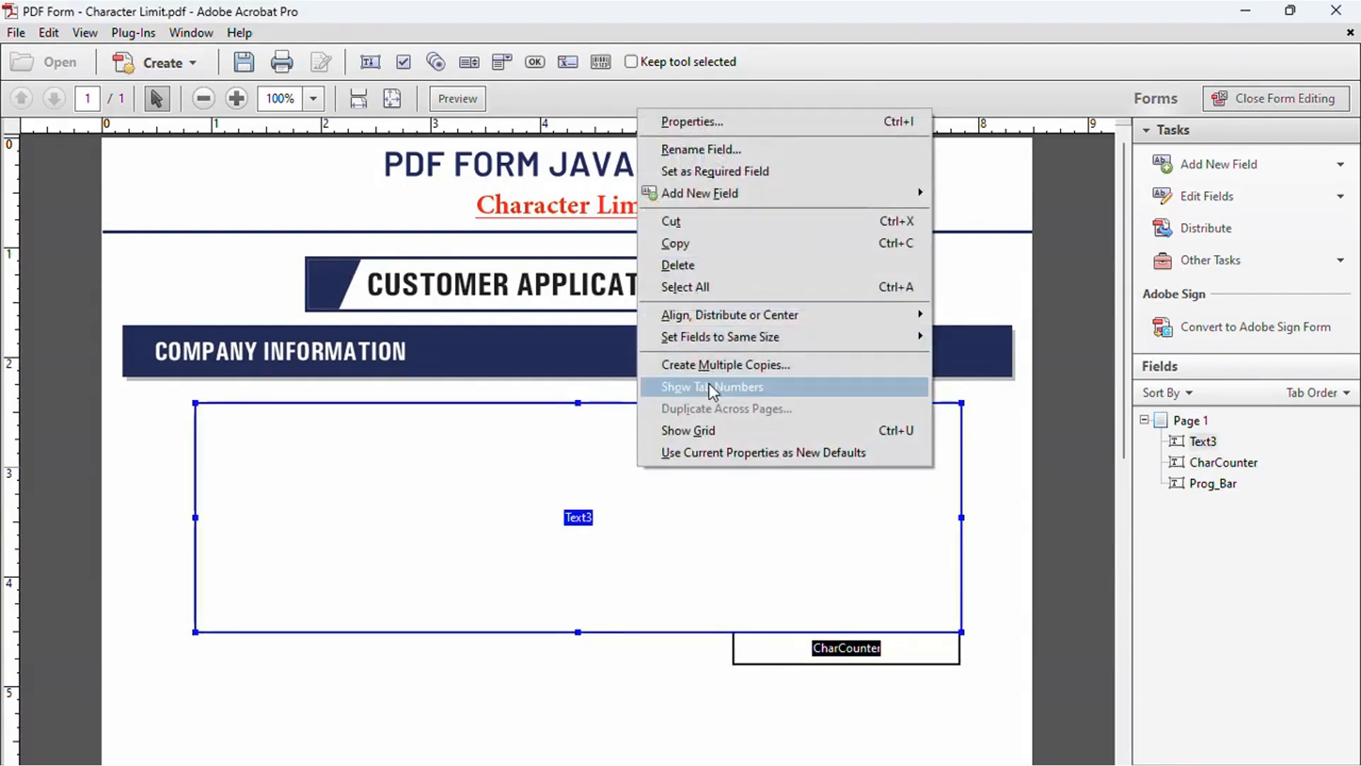
pyautogui.click(708, 129)
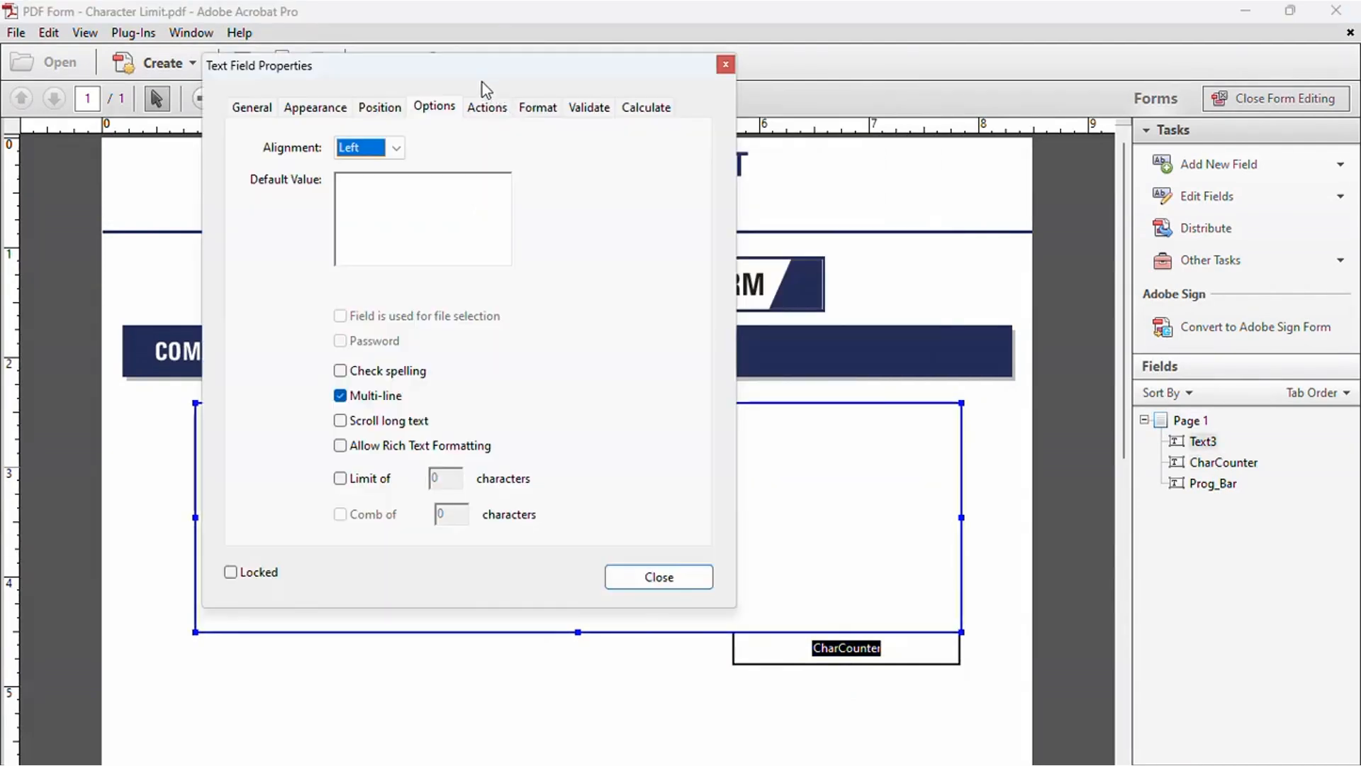
pyautogui.moveTo(482, 82); pyautogui.dragTo(470, 143)
pyautogui.click(516, 173)
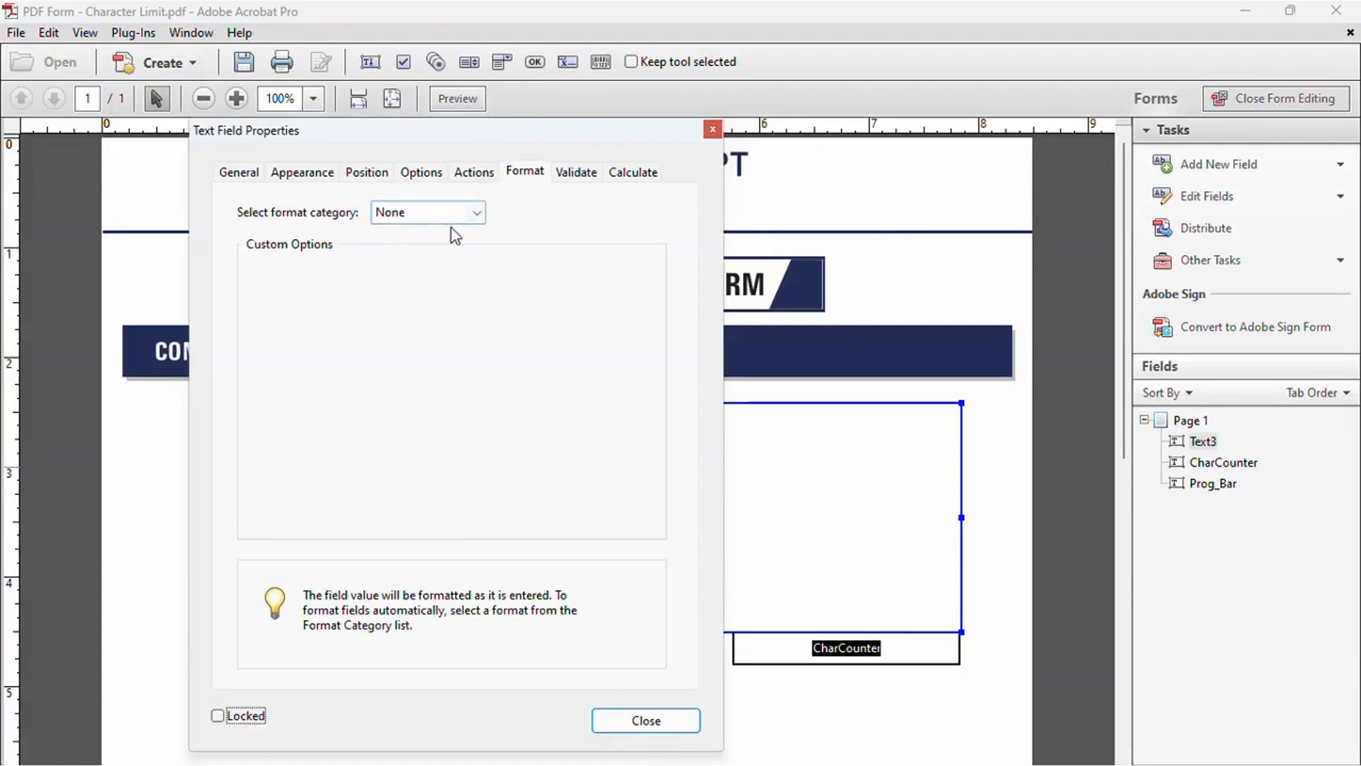
pyautogui.click(474, 214)
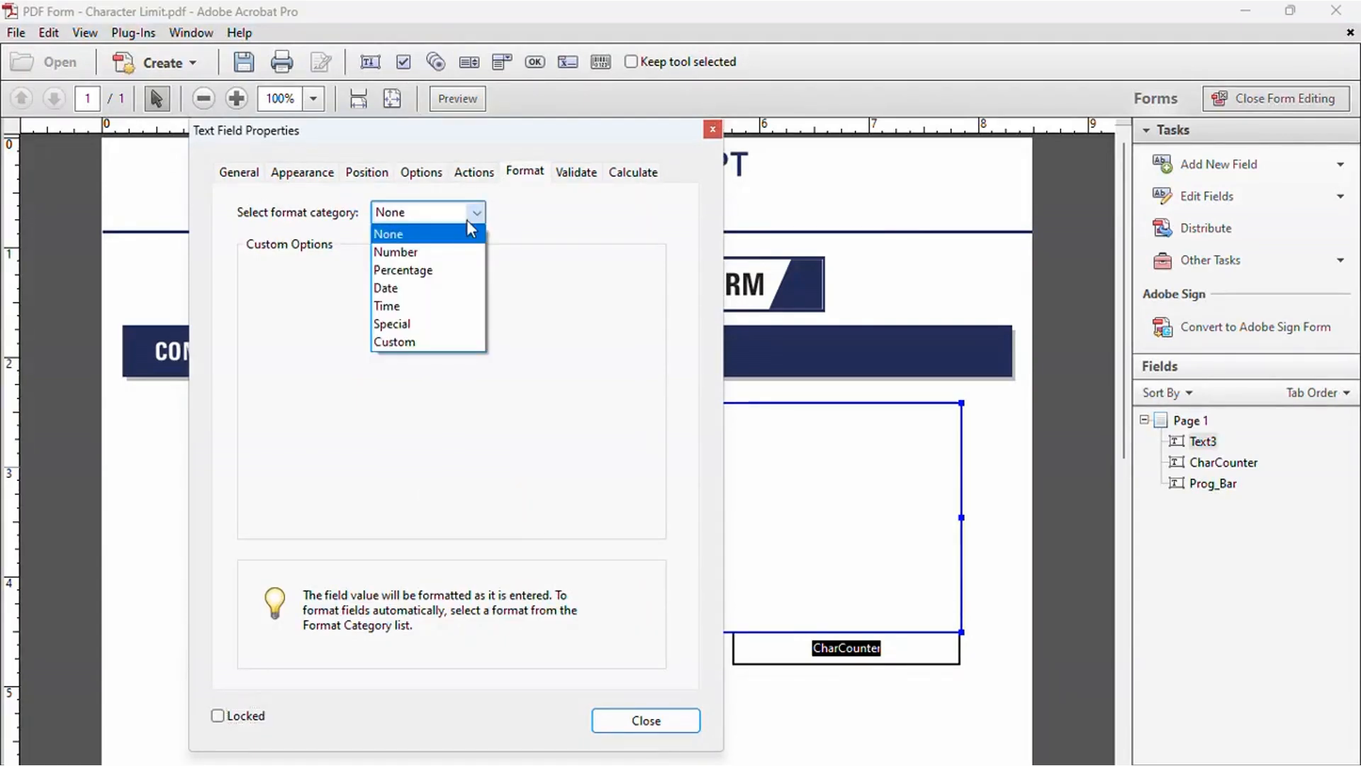
pyautogui.click(423, 341)
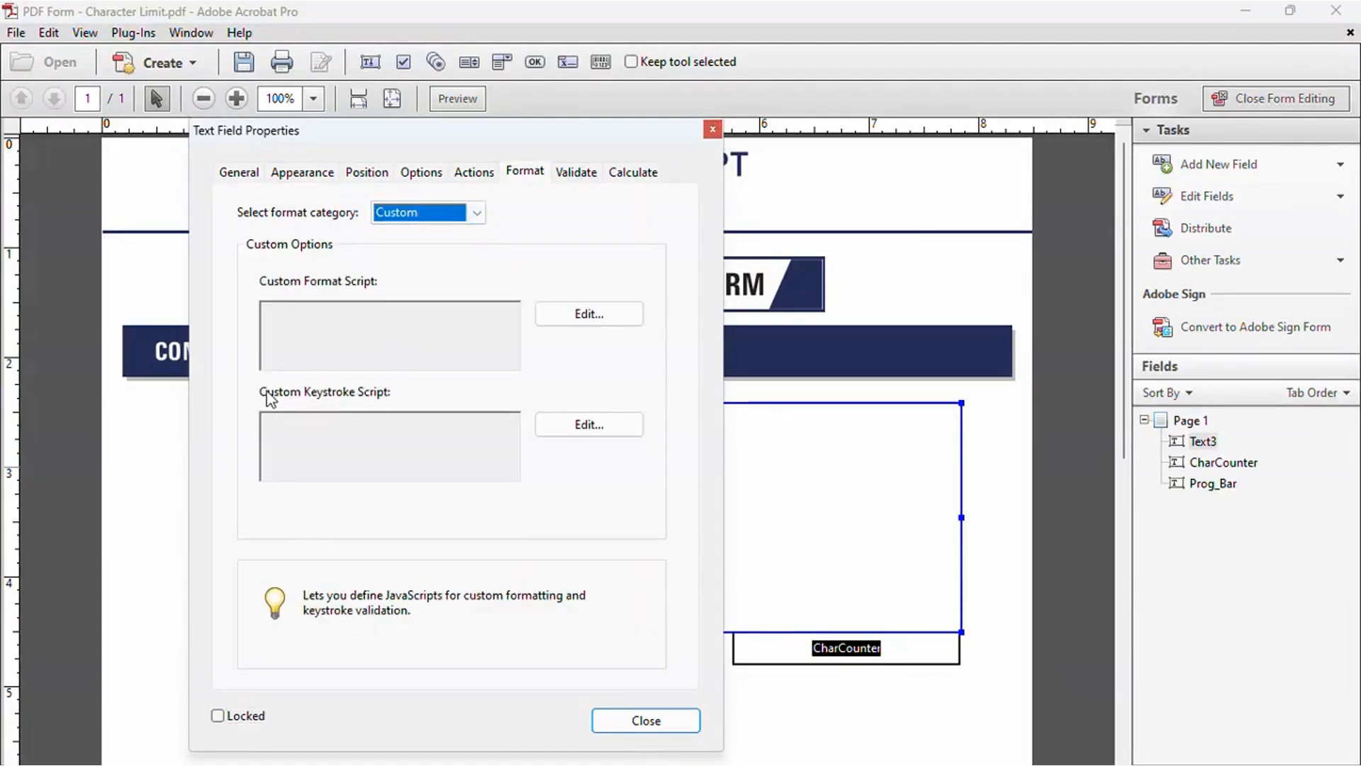
pyautogui.click(578, 427)
# Start the keystroke script with the comment "Define your limit... For now I am keeping it to 500" and the line var maxChars = 500;
pyautogui.write('//  Defi')
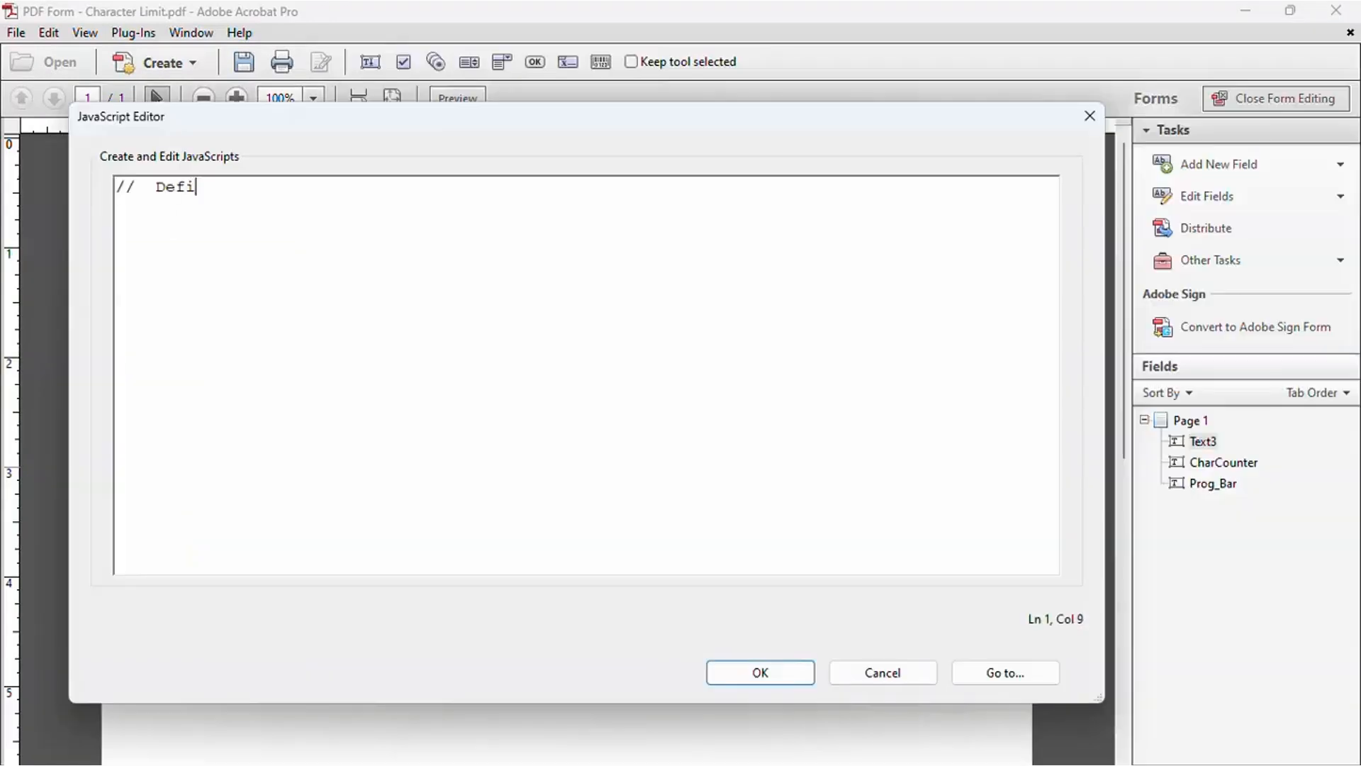
pyautogui.write('ne your limit')
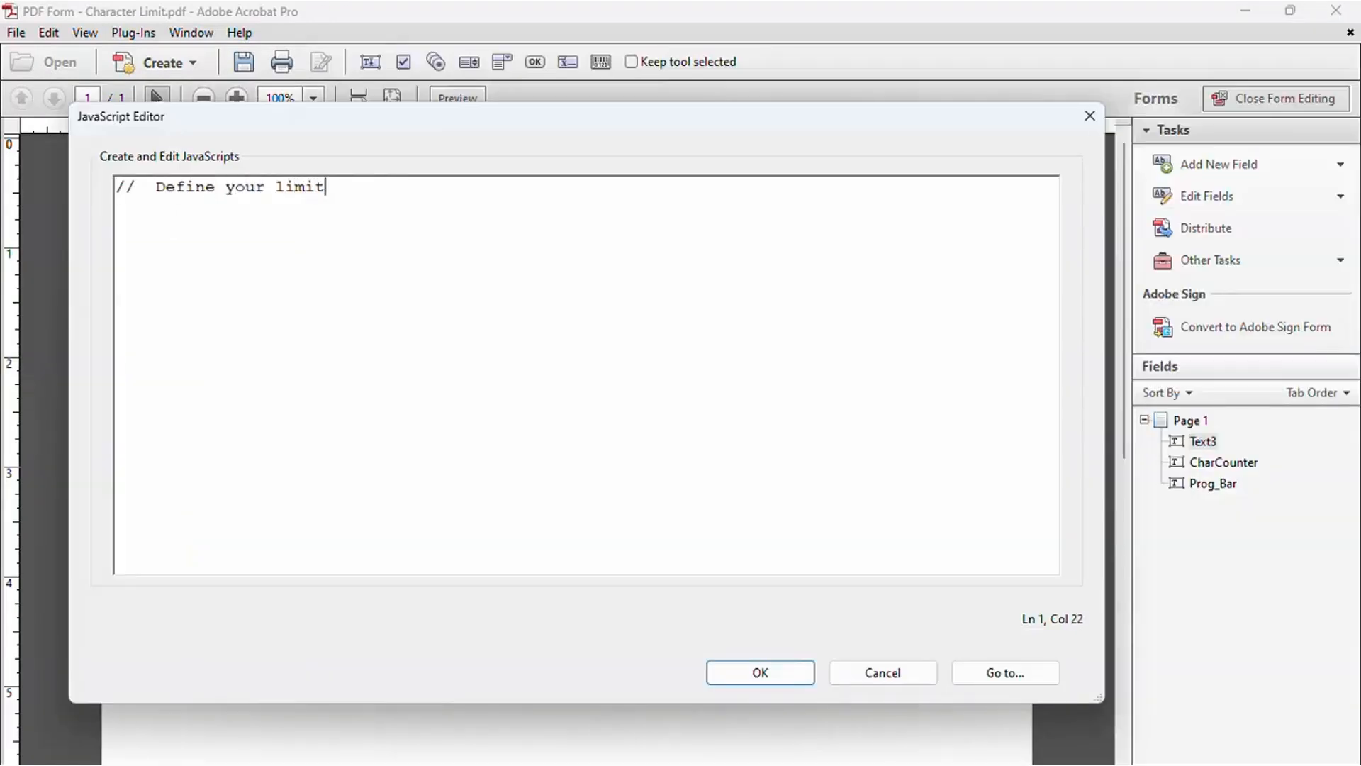
pyautogui.write('... For now I am keeping ')
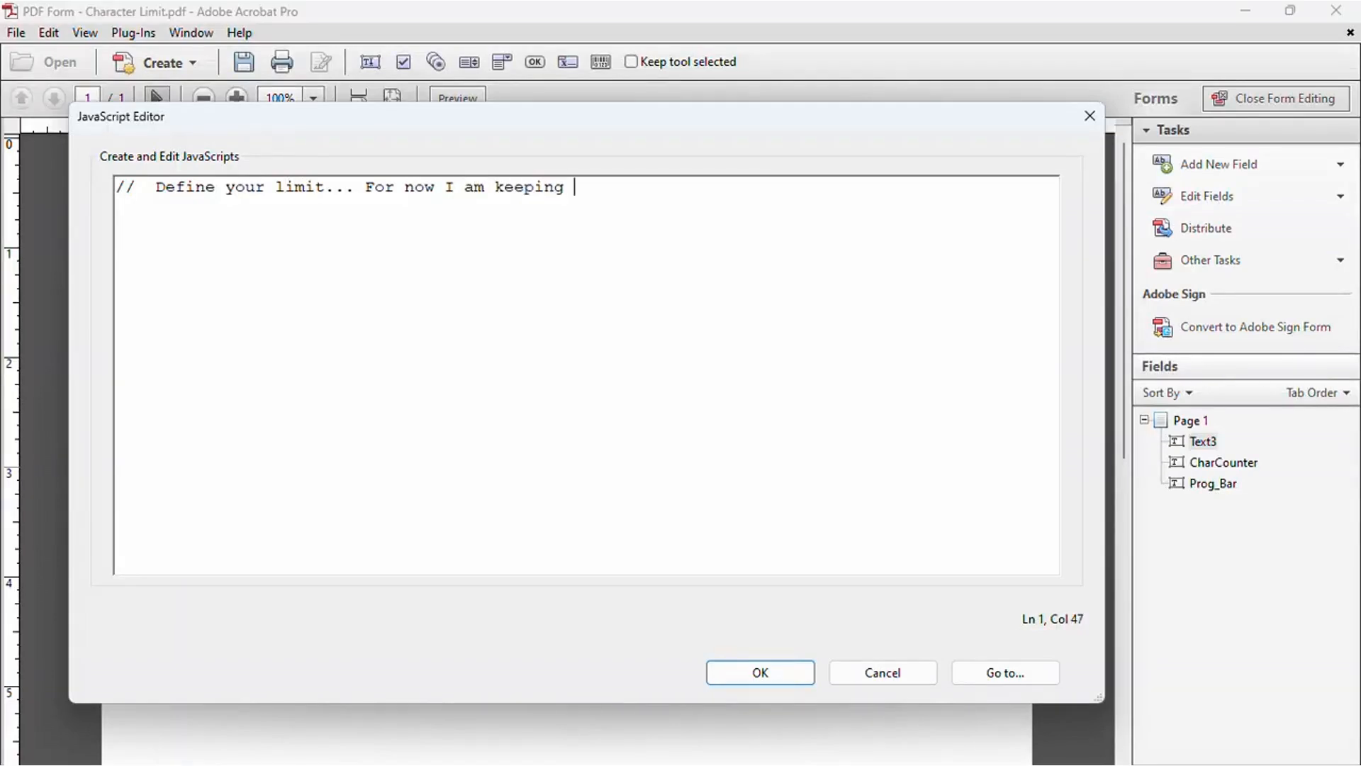
pyautogui.write('it to 500')
pyautogui.press('Return')
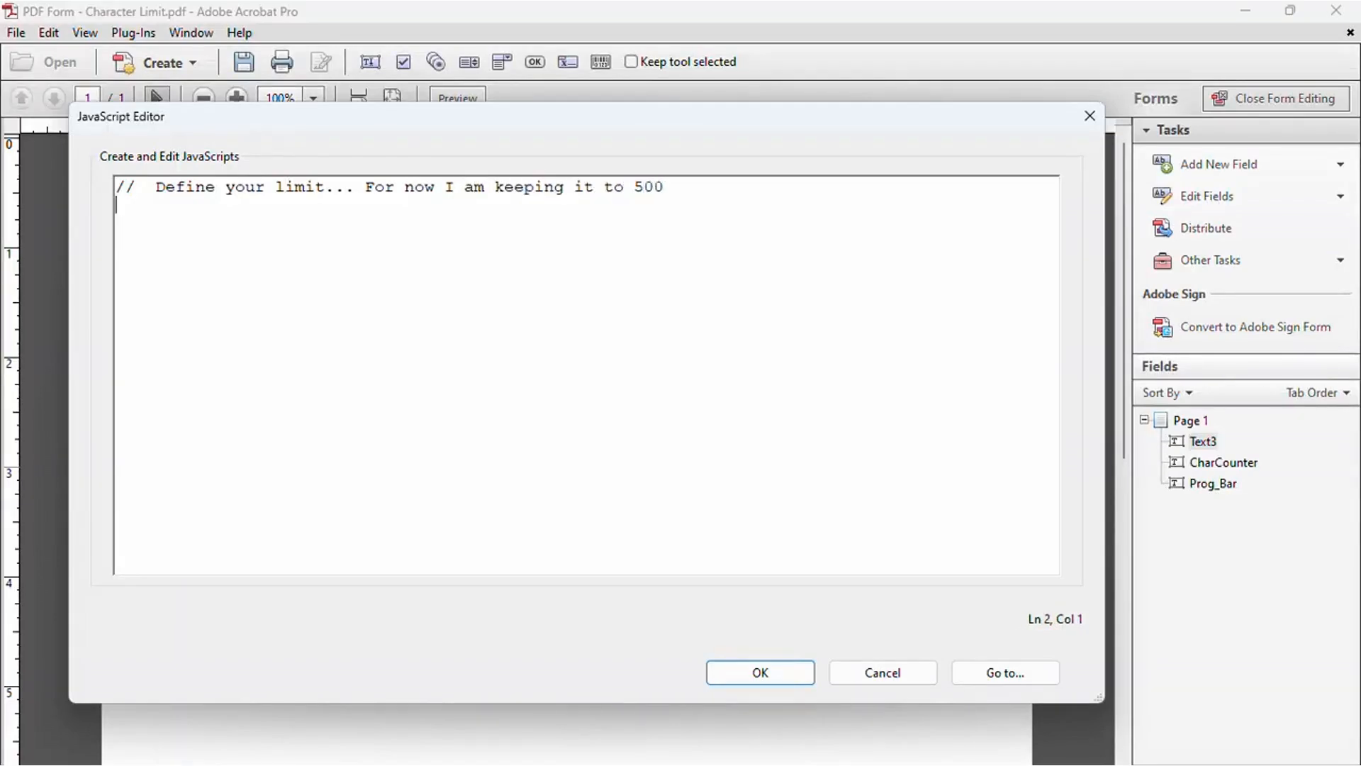
pyautogui.write('var maxChars ')
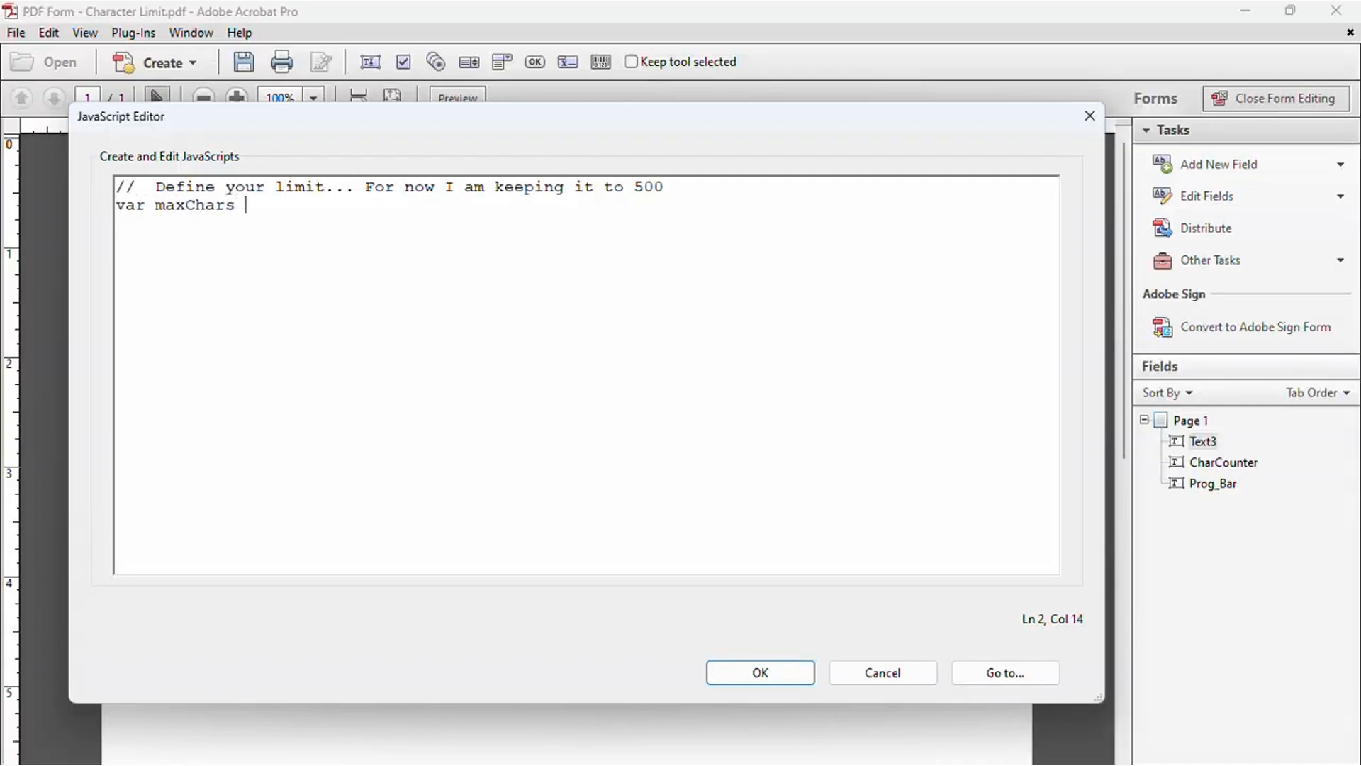
pyautogui.write('= 500;')
pyautogui.press('Return')
# Below a blank line, add the comment "Get the value currently in the field PLUS the key the user just pressed"
pyautogui.write('// ')
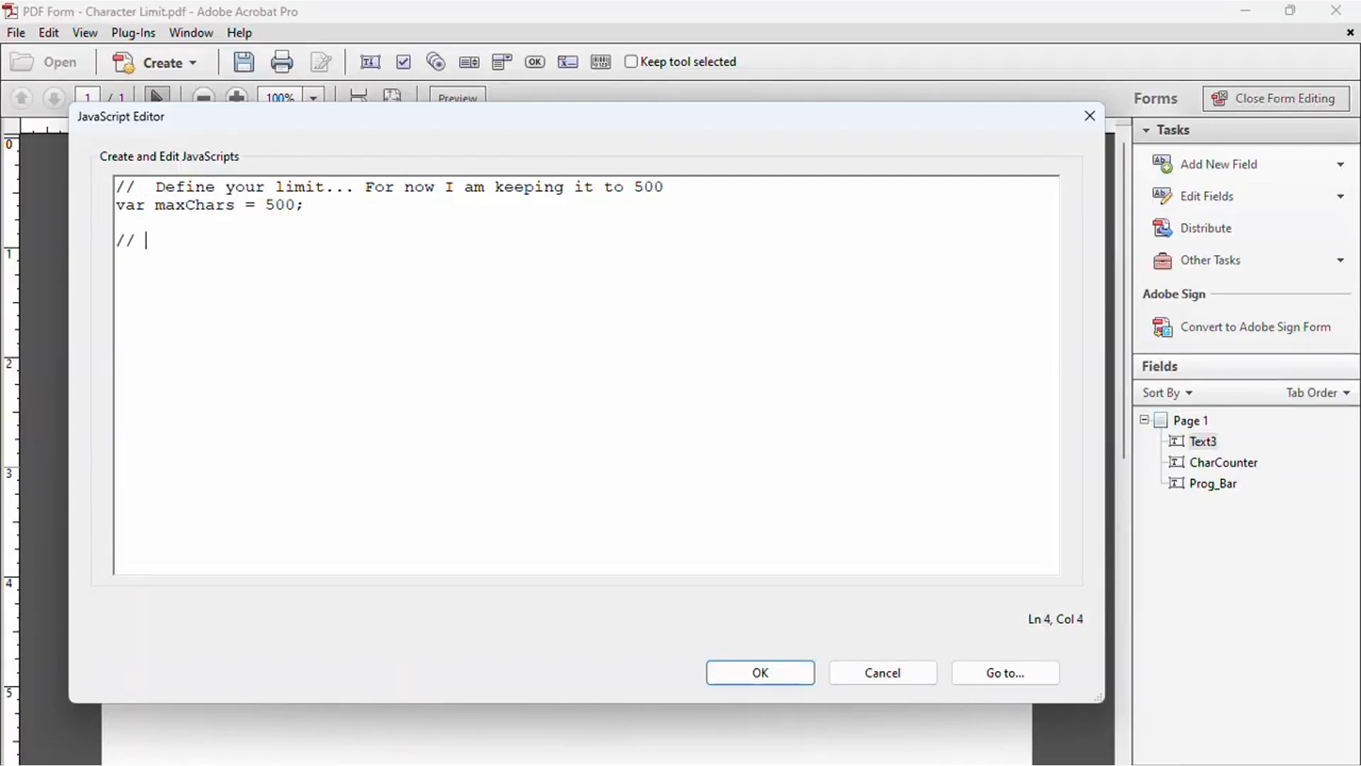
pyautogui.write('Get the valu')
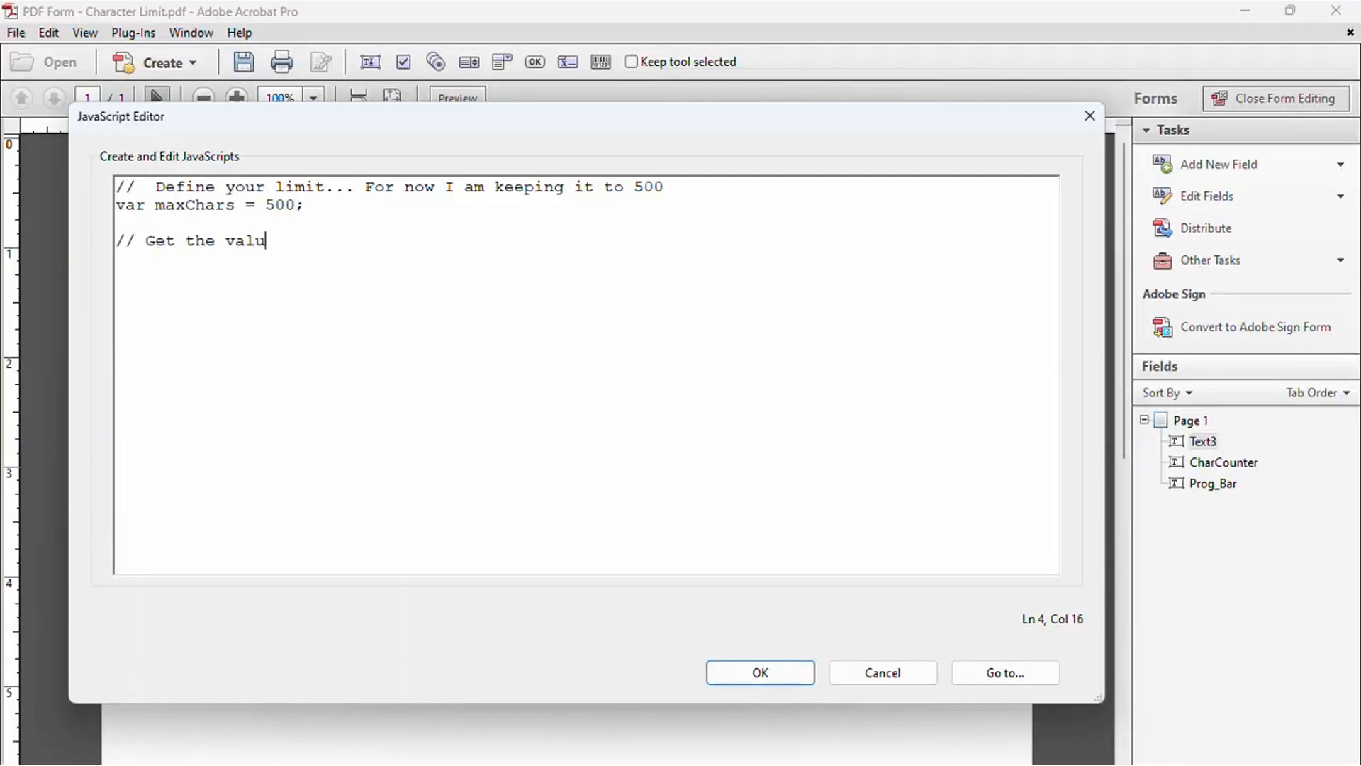
pyautogui.write('e currently ')
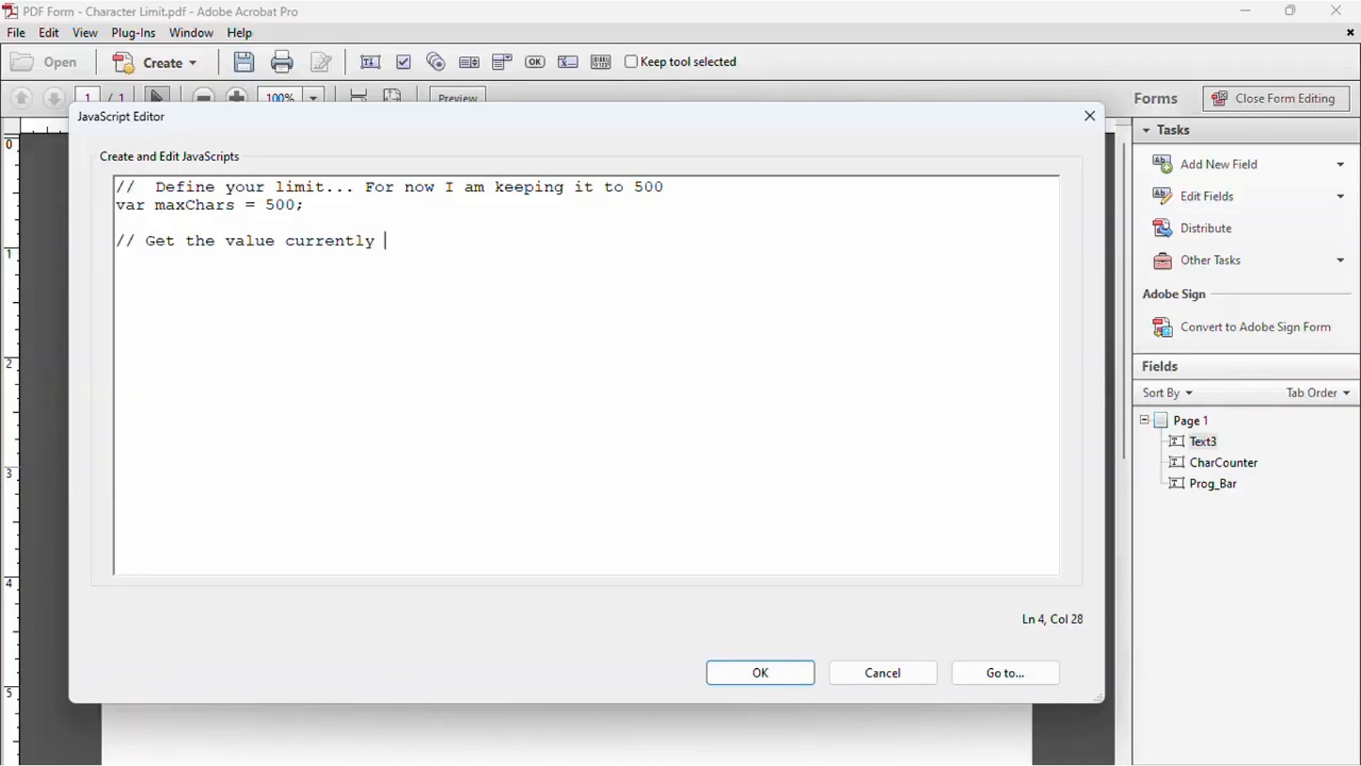
pyautogui.write('in the field ')
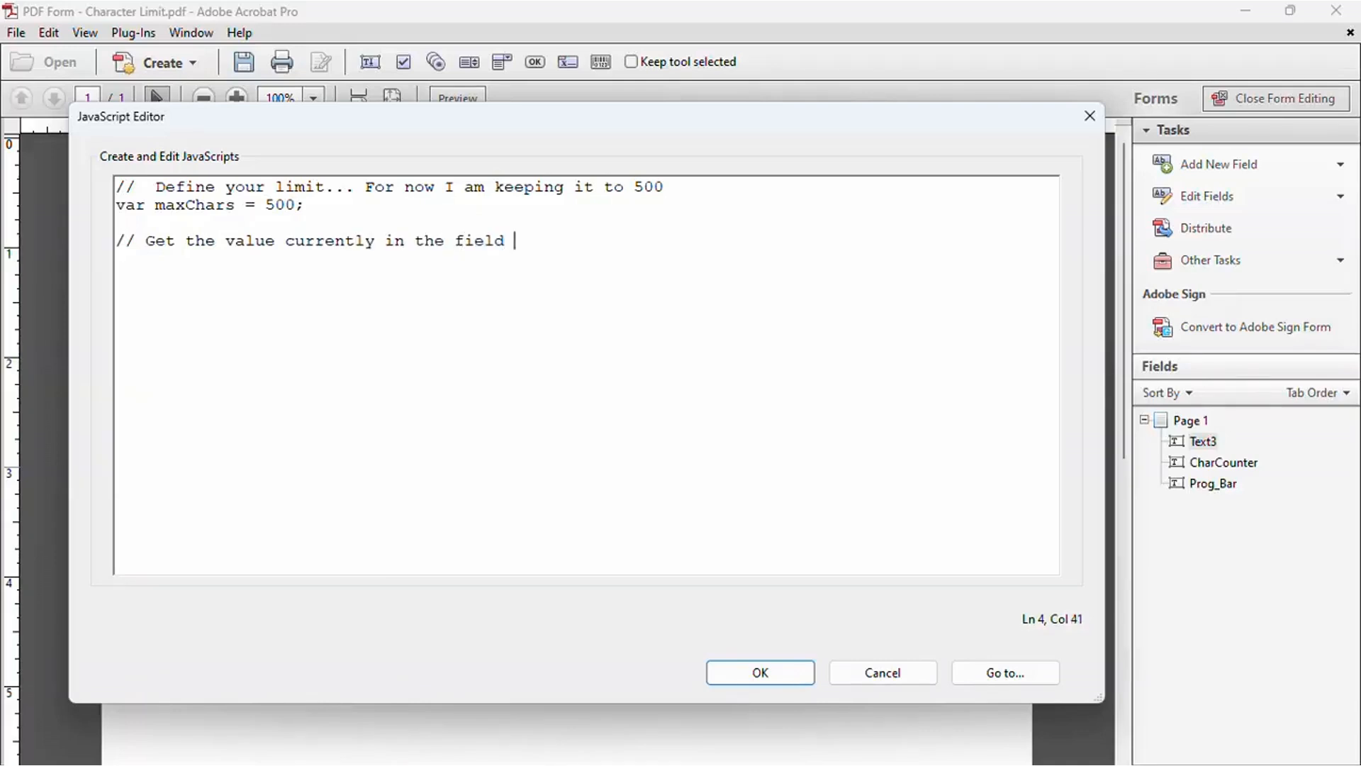
pyautogui.write('PLUS the key')
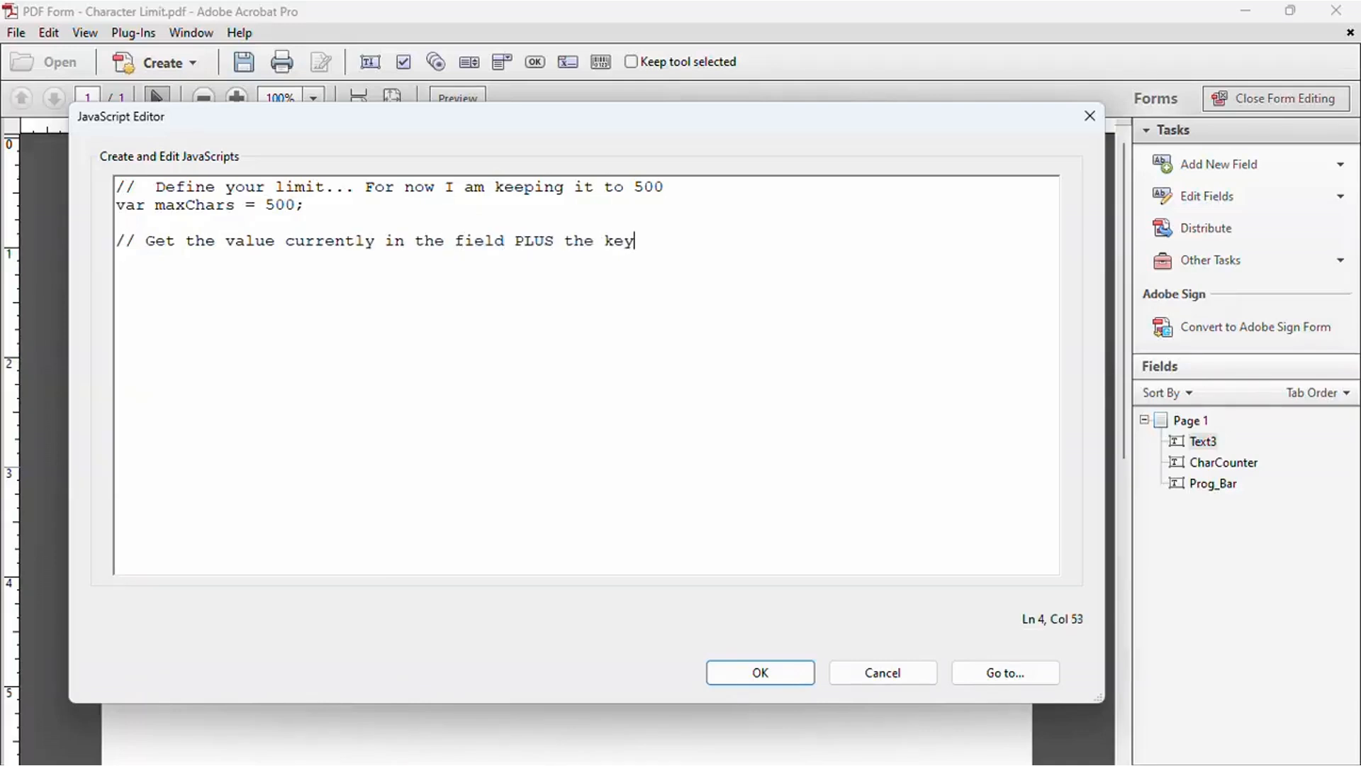
pyautogui.write(' the user just pressed')
pyautogui.press('Return')
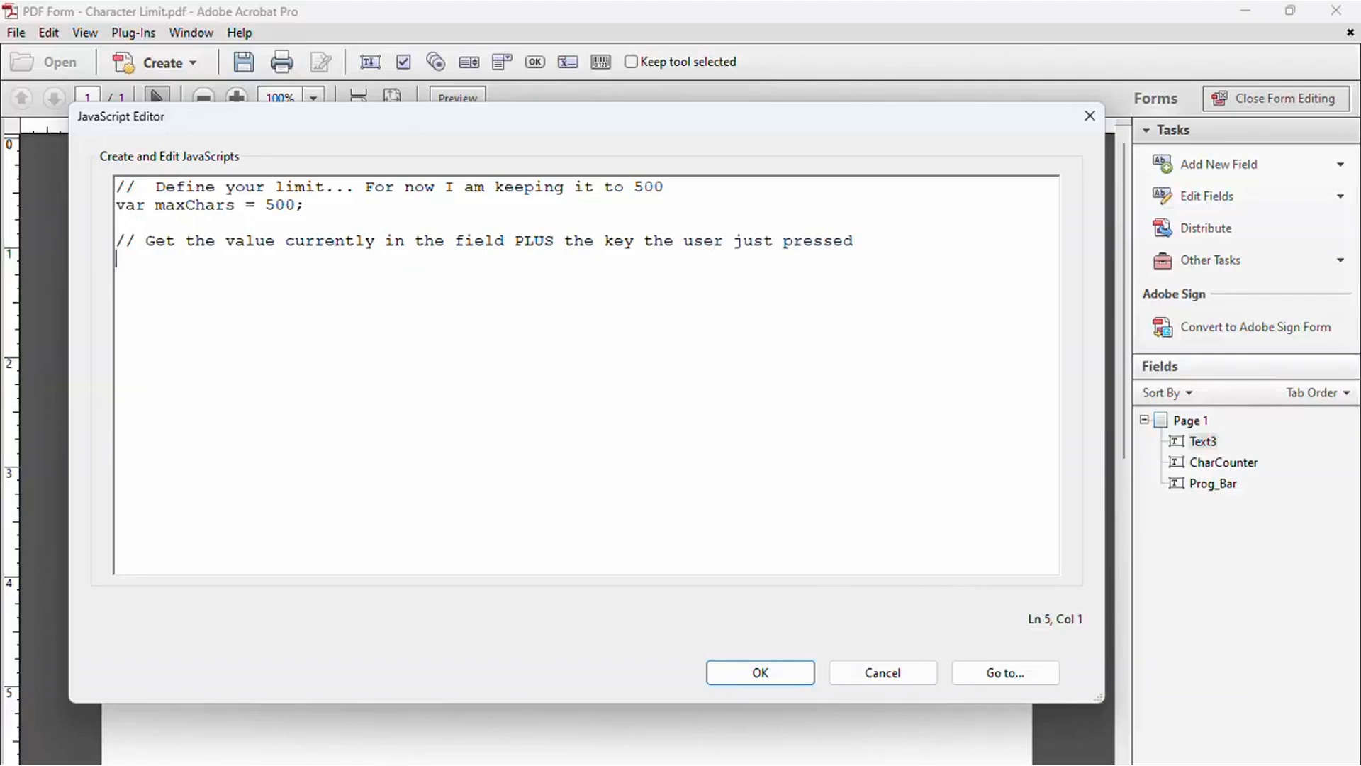
# After another blank line, add the comment "event.value = text already there | event.change = the new character/pasted text"
pyautogui.write('// event.va')
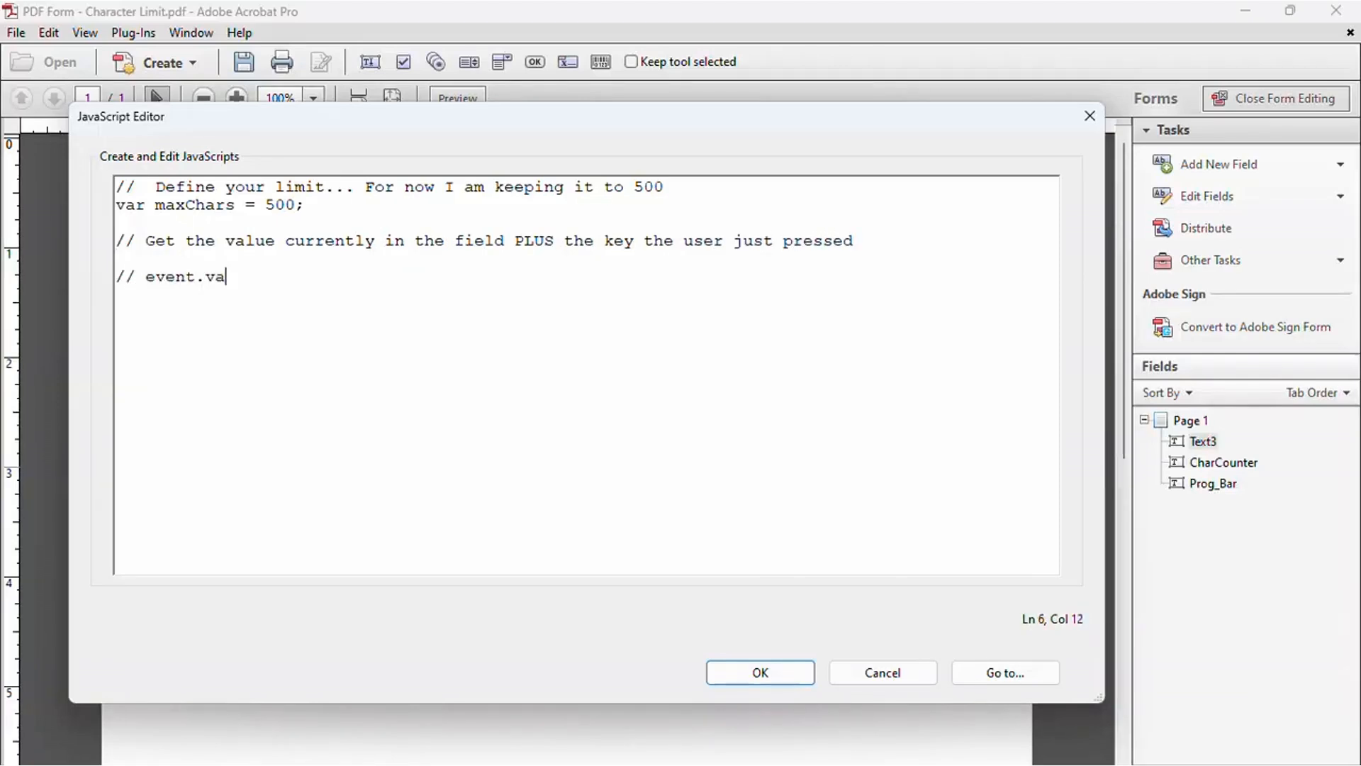
pyautogui.write('lue = text al')
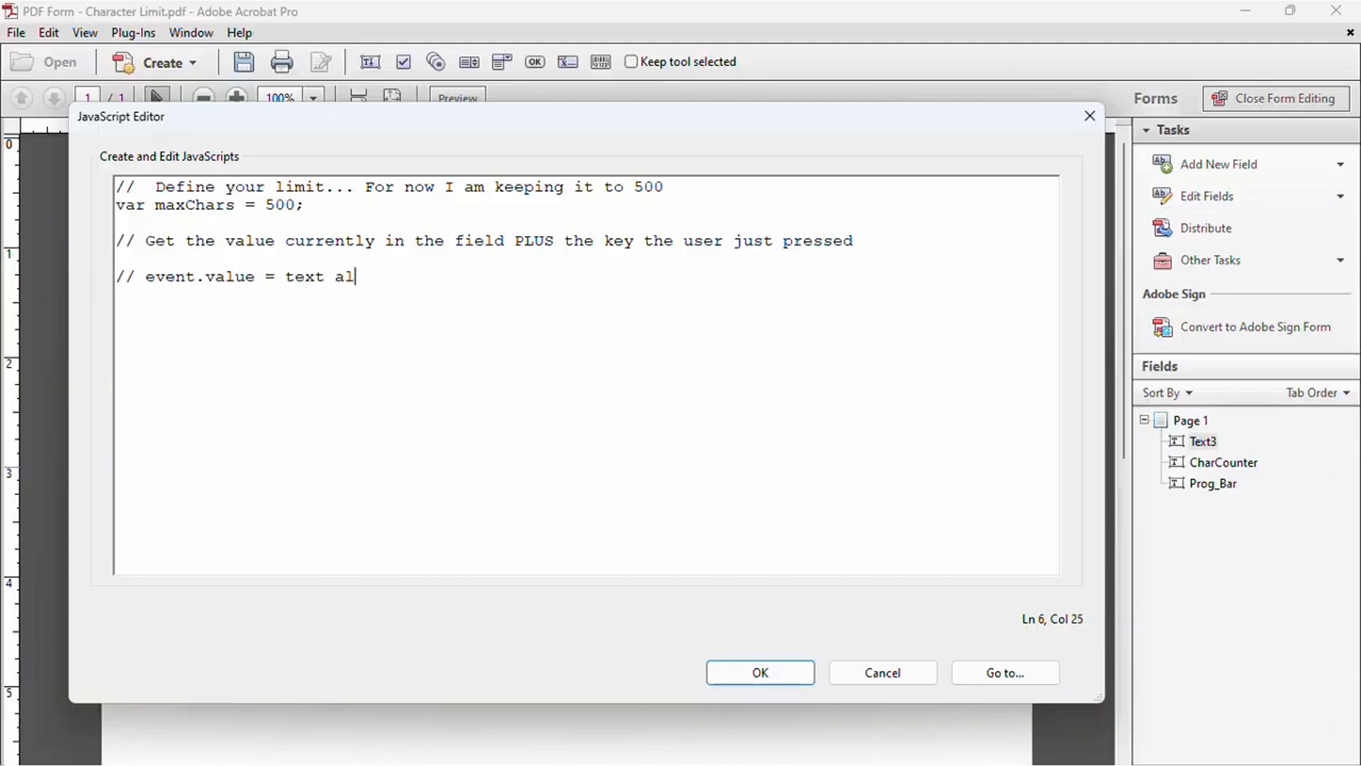
pyautogui.write('ready there ')
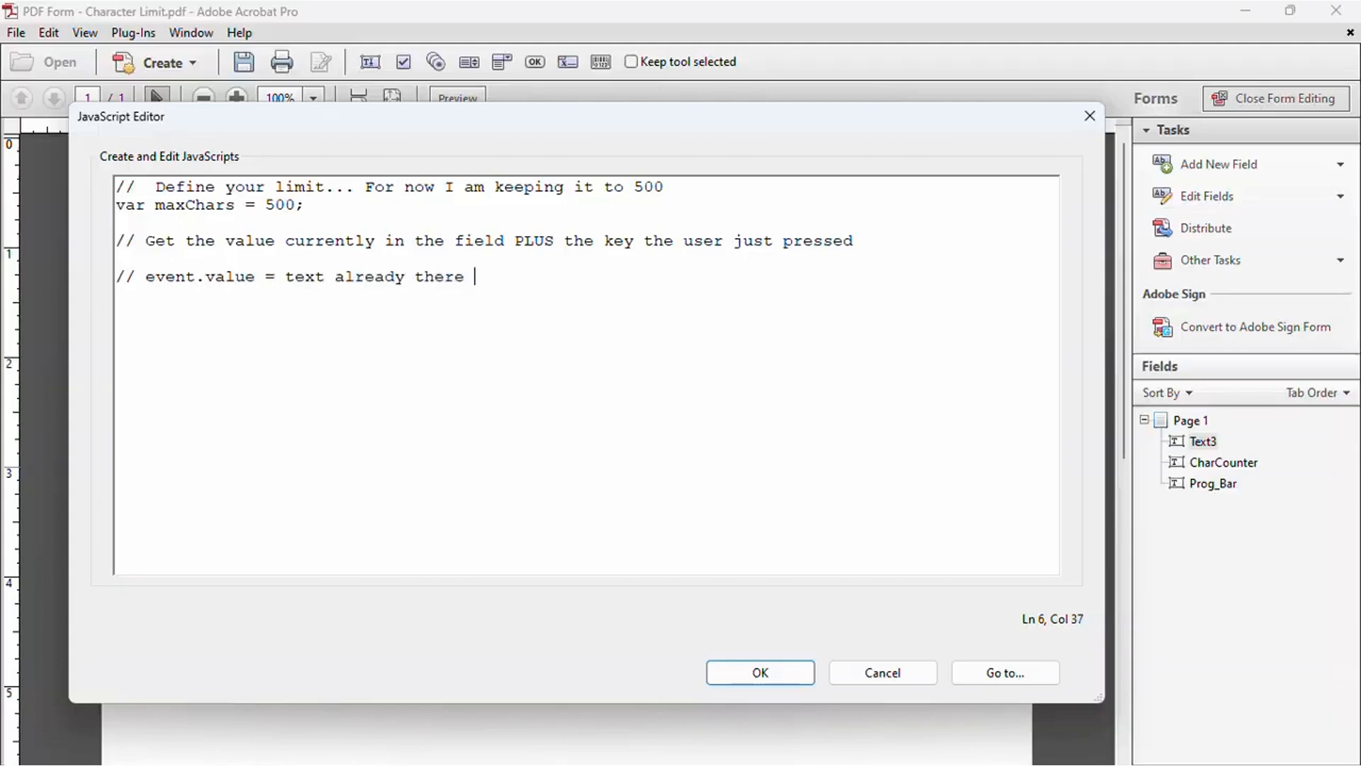
pyautogui.write('| event.chang')
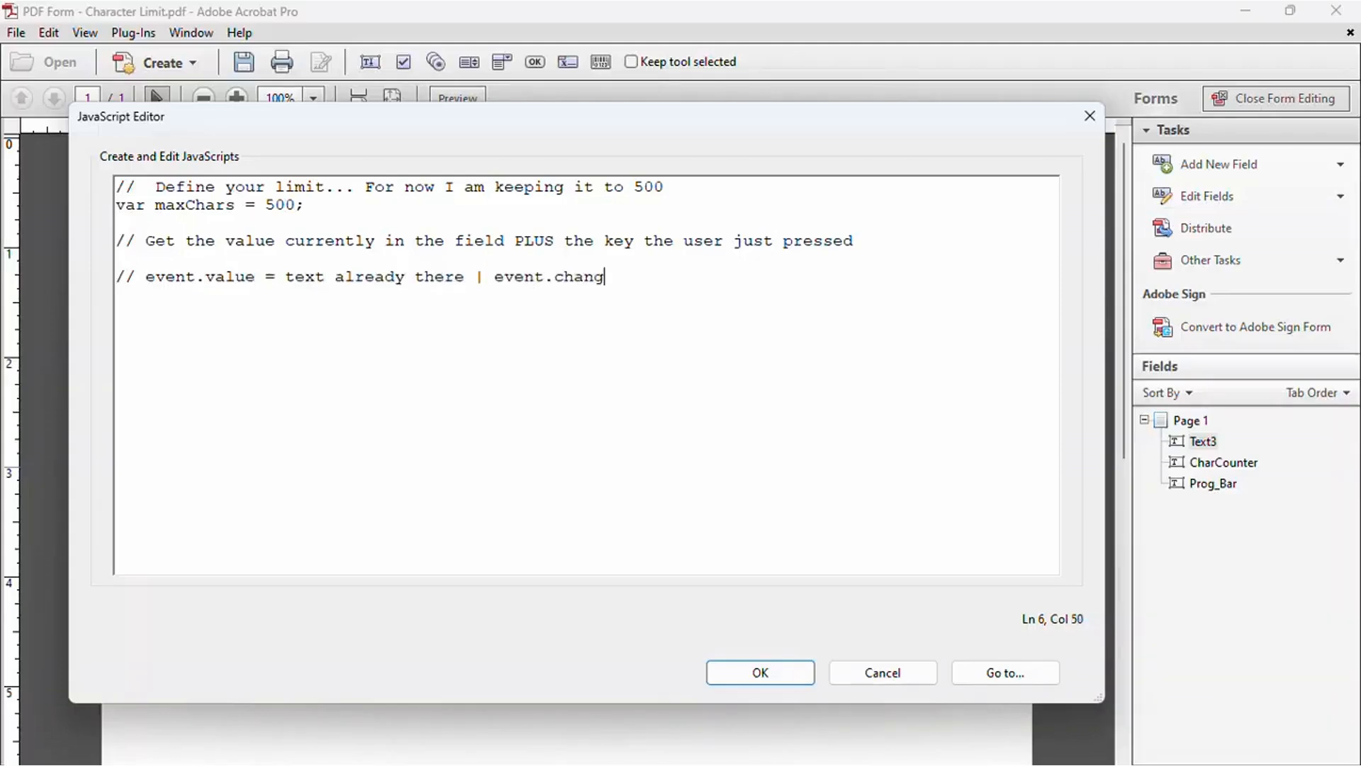
pyautogui.write('e = the new character/past')
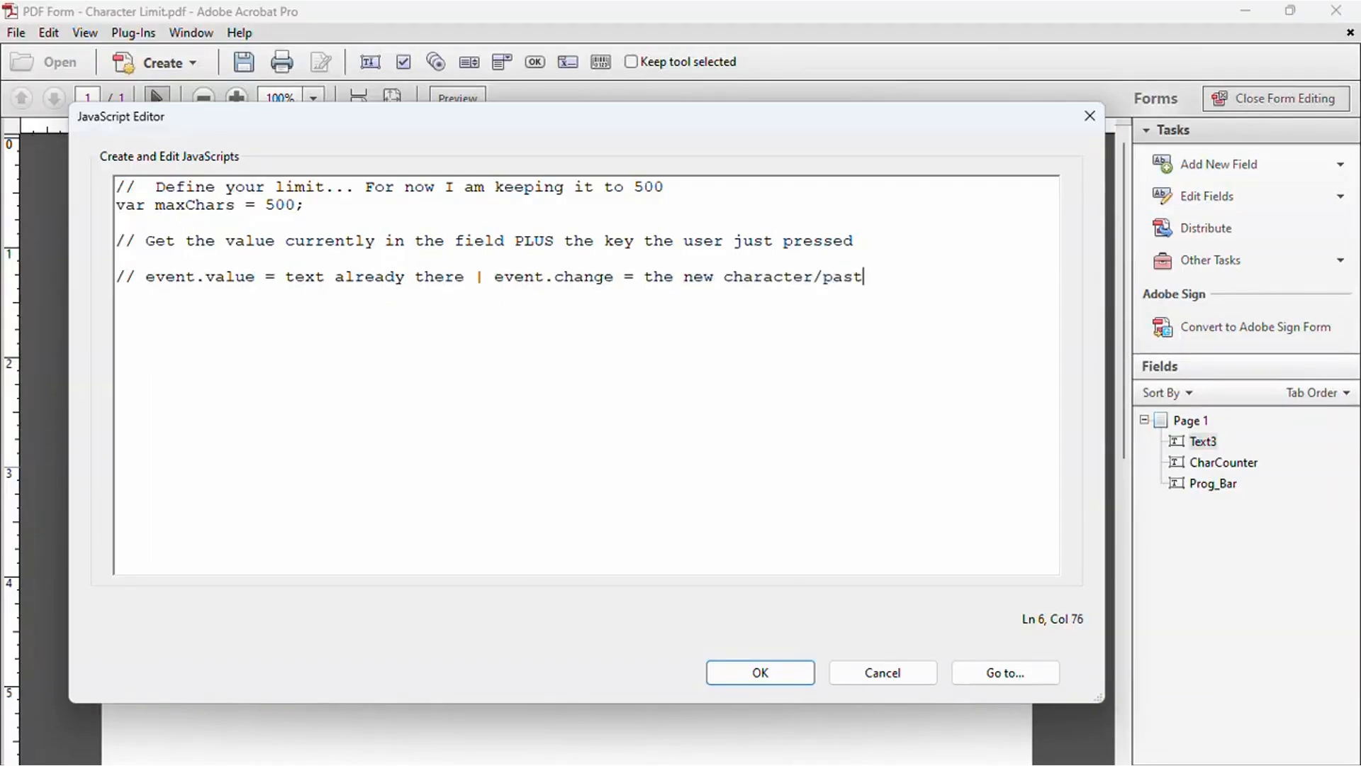
pyautogui.write('ed text')
pyautogui.press('Return')
# Add the comment line "We also subtract any currently selected text that is being replaced" directly beneath
pyautogui.write('// ')
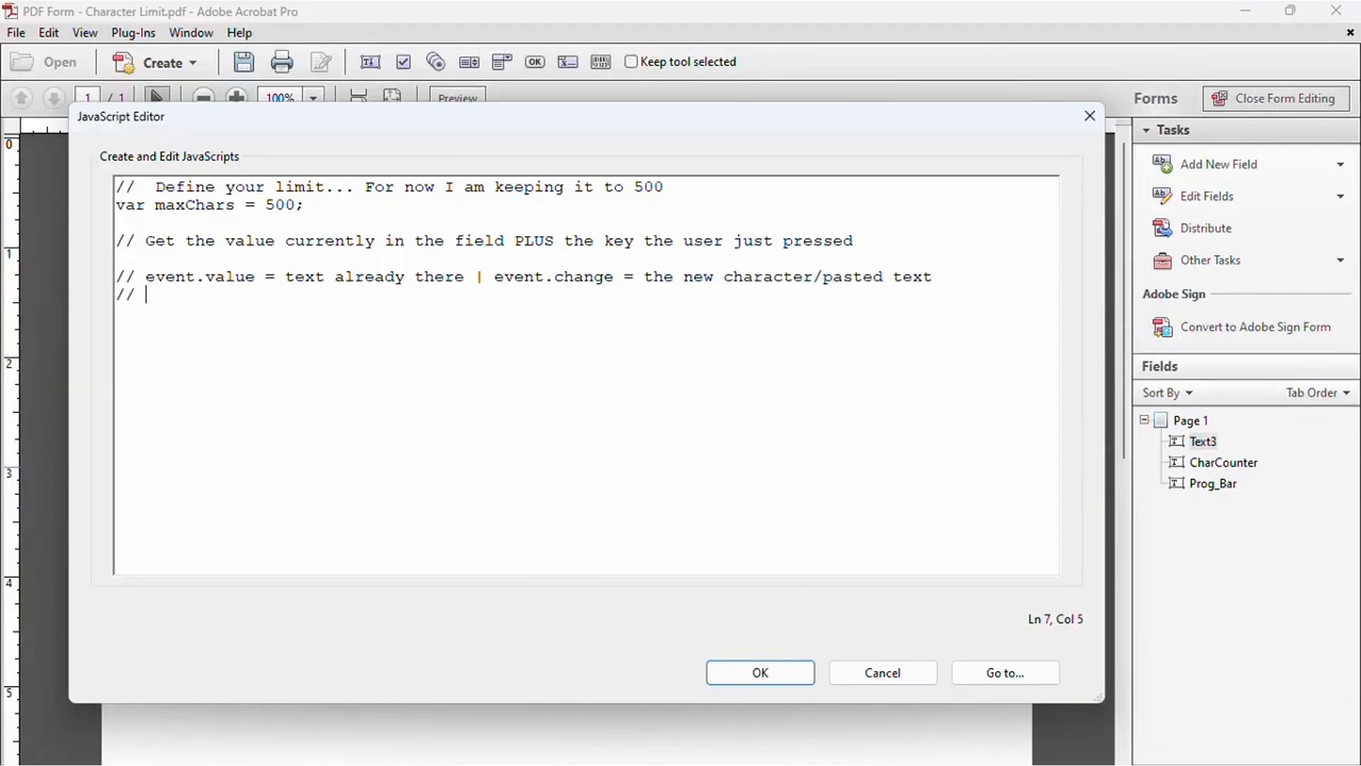
pyautogui.write('We also subtr')
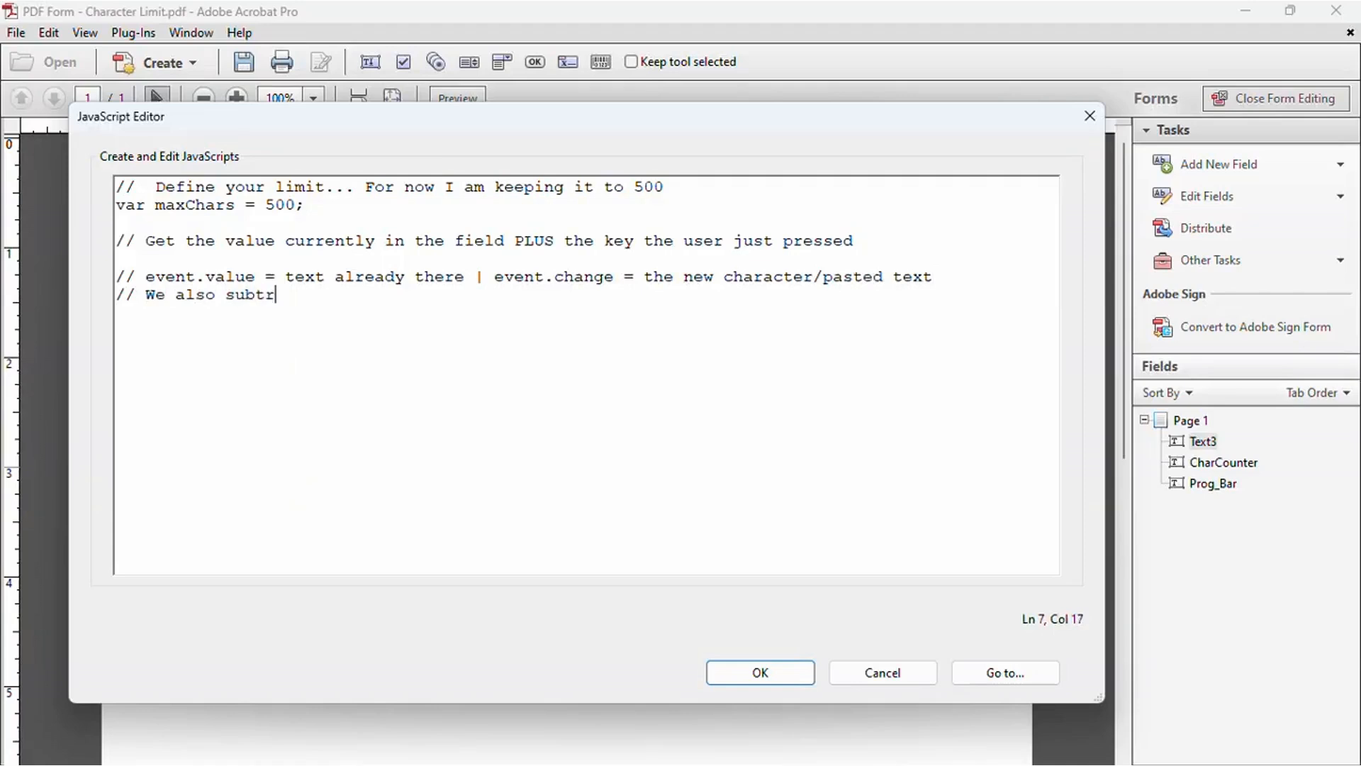
pyautogui.write('act any curre')
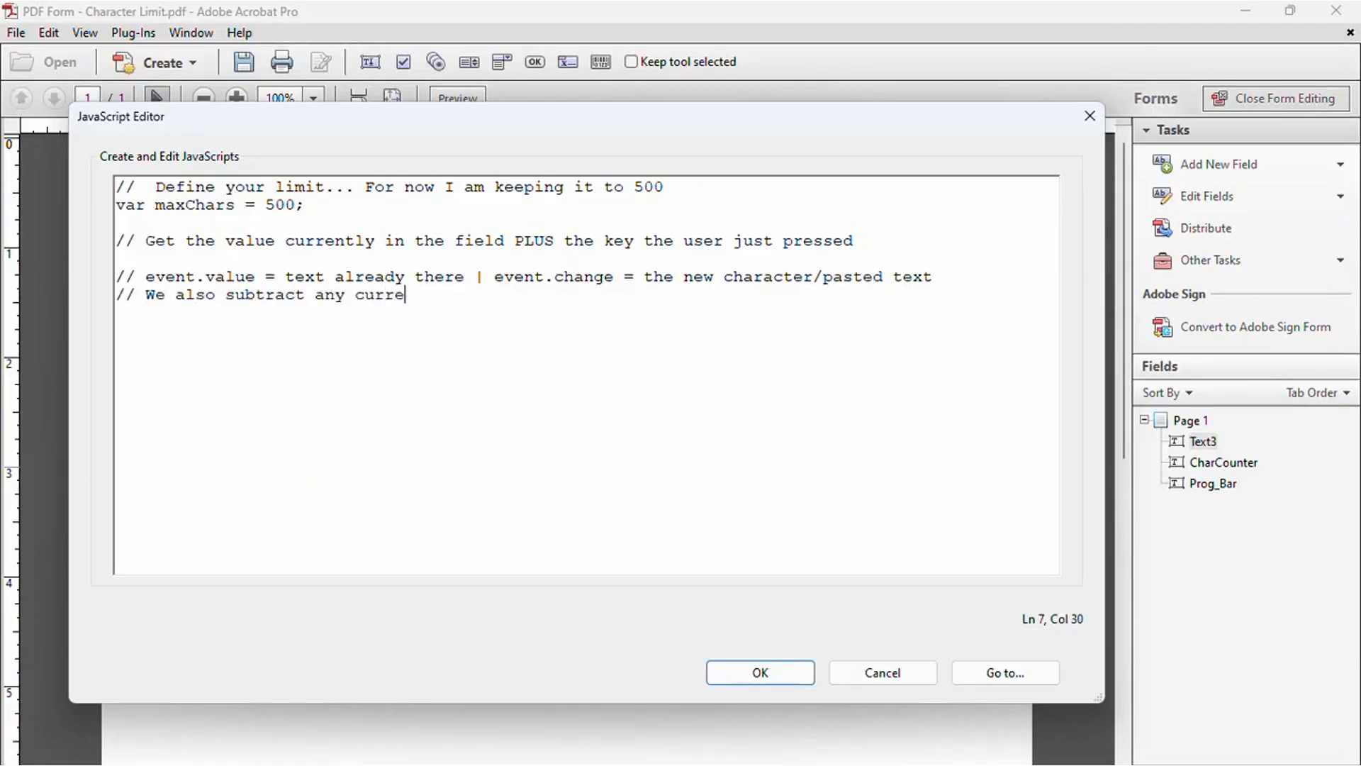
pyautogui.write('ntly selecte')
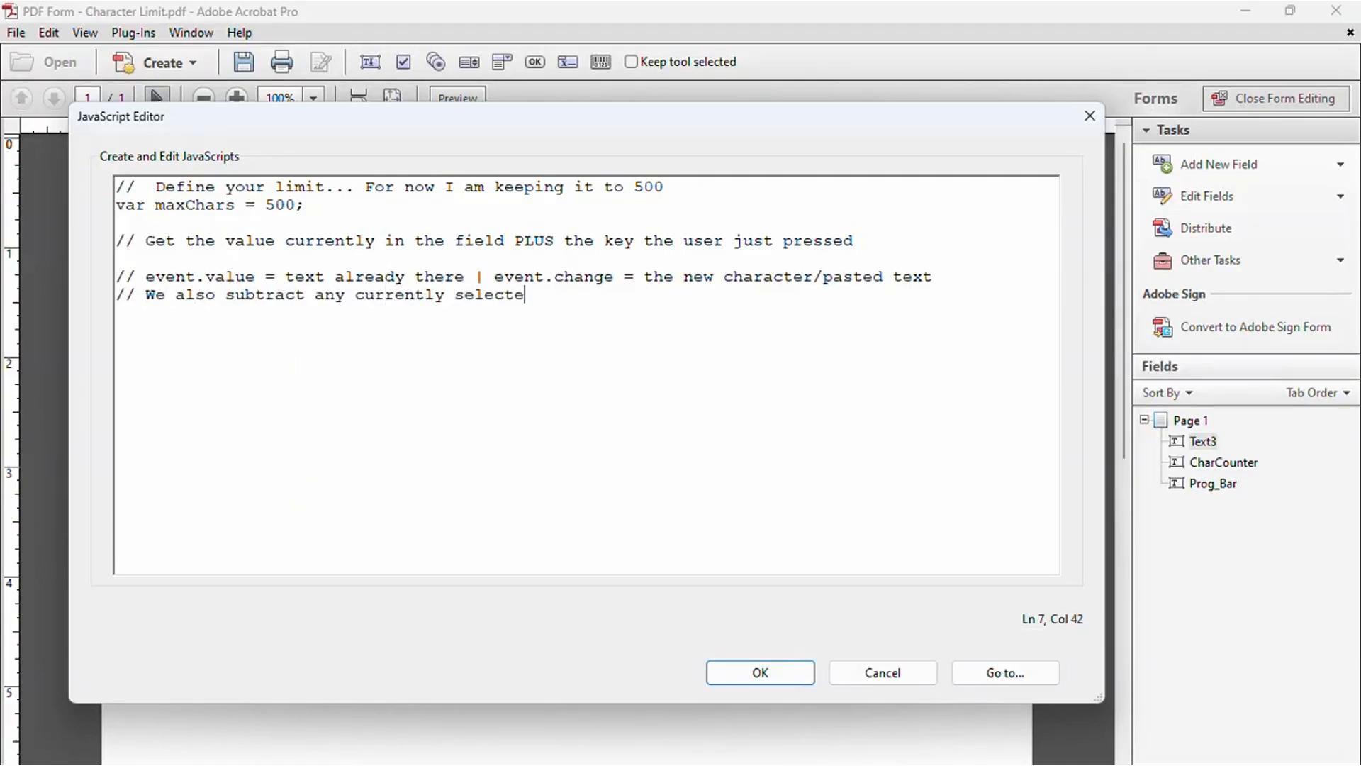
pyautogui.write('d text that is being repl')
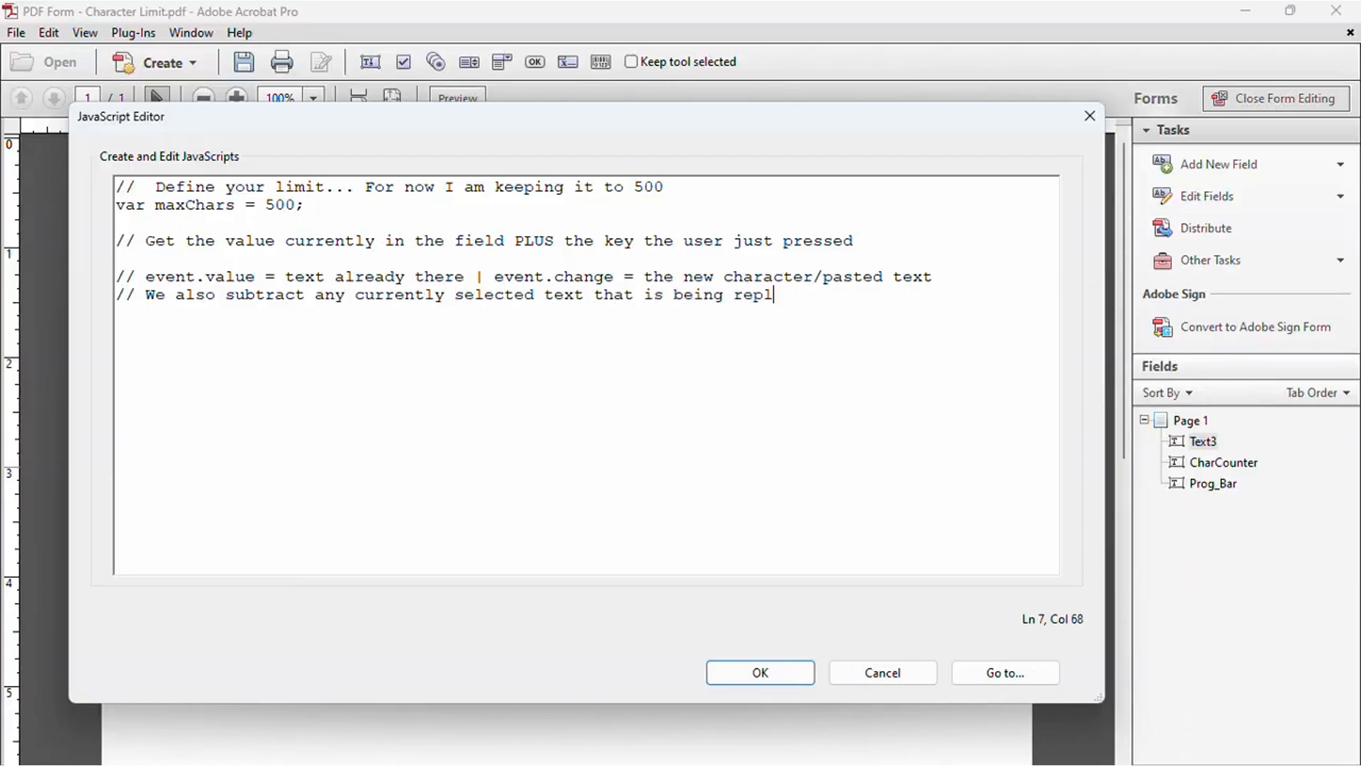
pyautogui.write('aced')
pyautogui.press('Return')
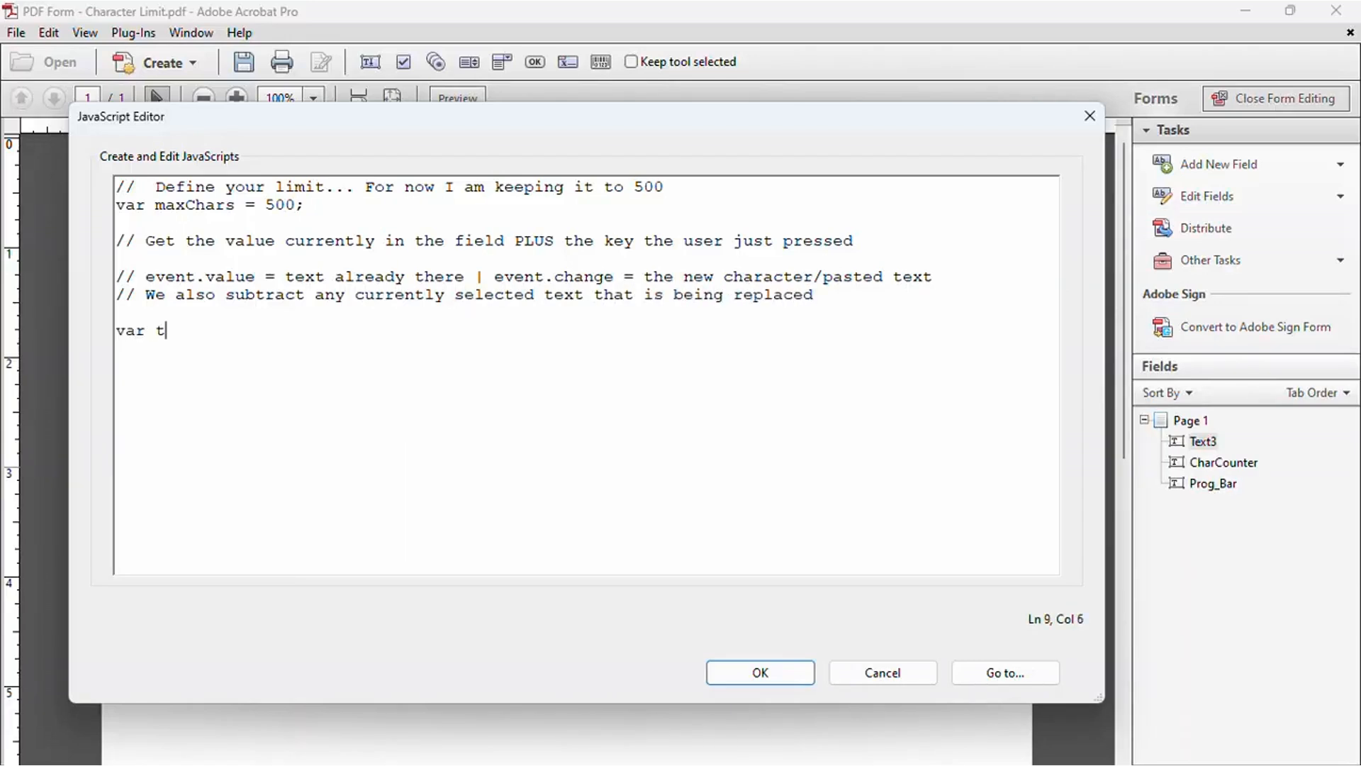
# Below the comments, add the line var totalLength = (event.value.length + event.change.length) - (event.selEnd - event.selStart); followed by blank lines
pyautogui.write('var totalLength')
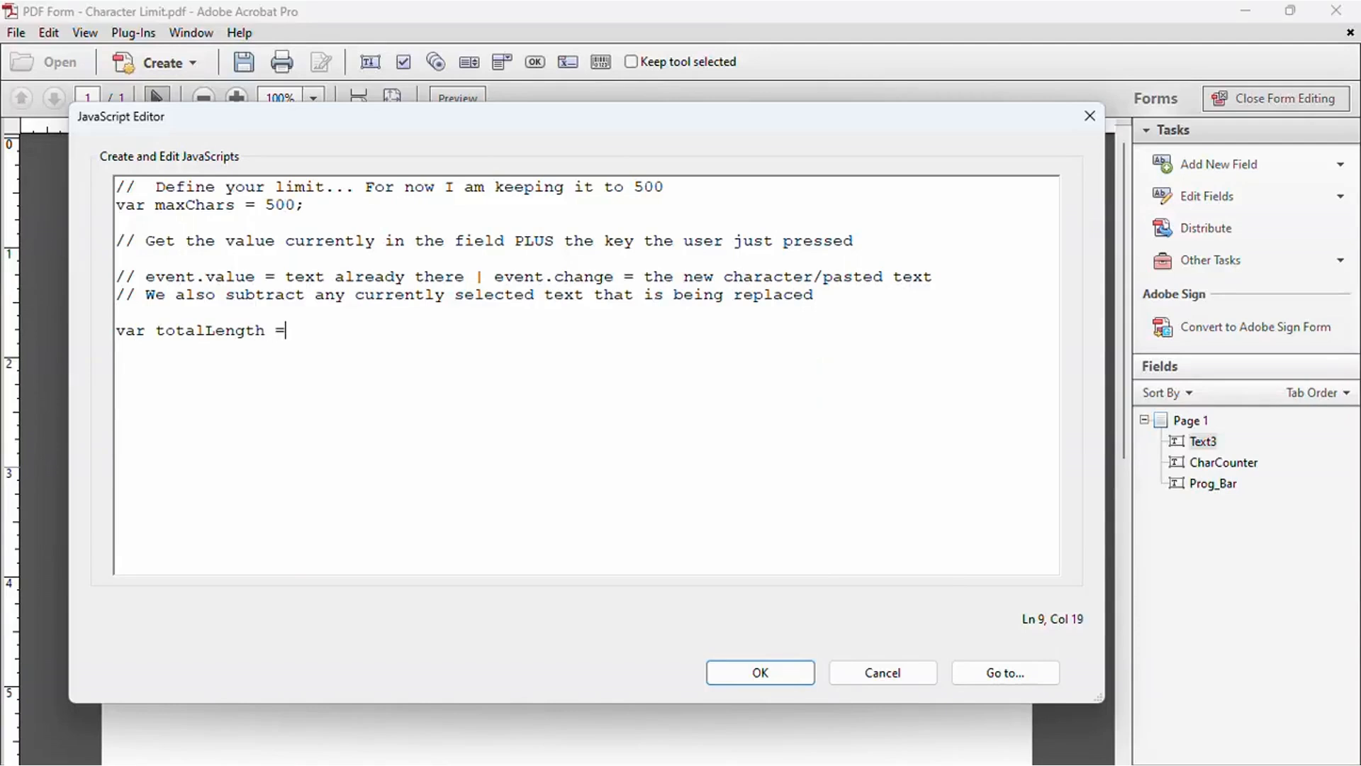
pyautogui.write(' = (event.value.')
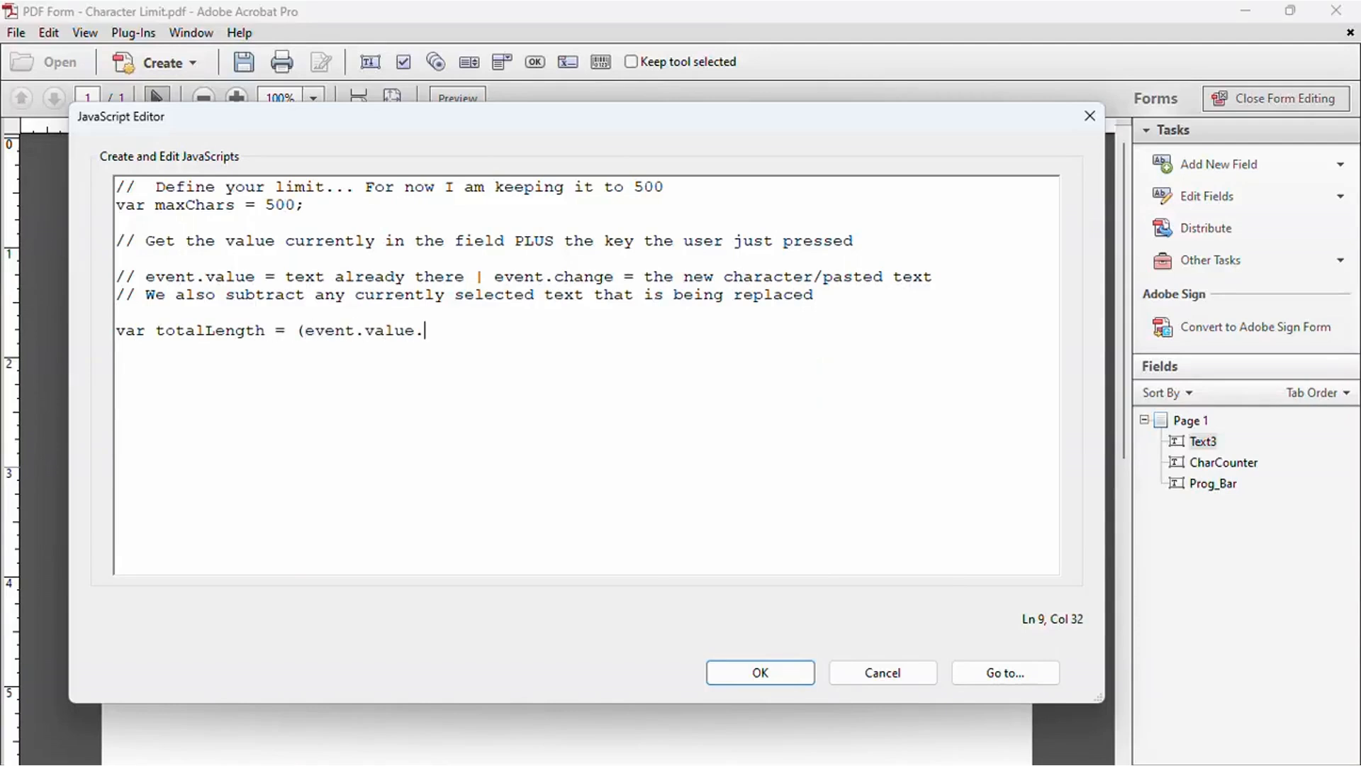
pyautogui.write('length + event.change.le')
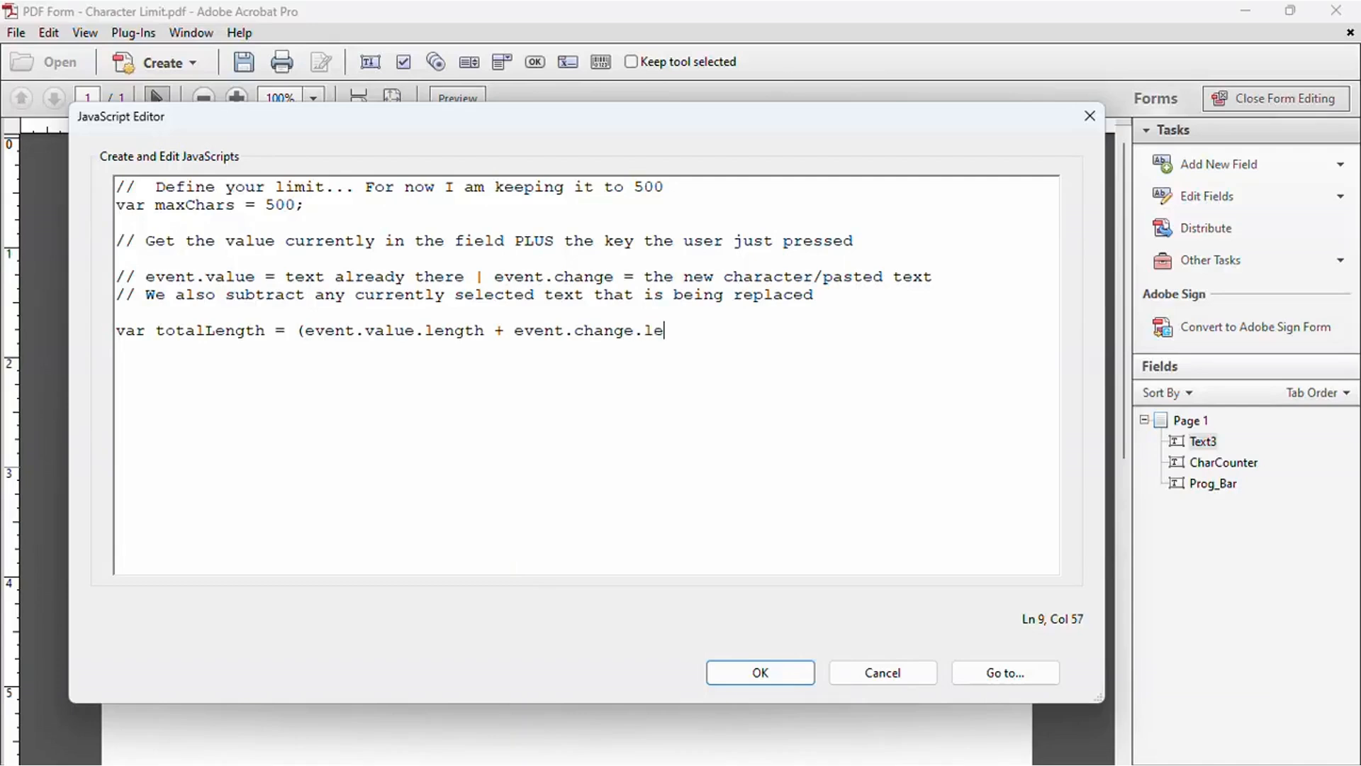
pyautogui.write('ngth) - (event.selEnd - ev')
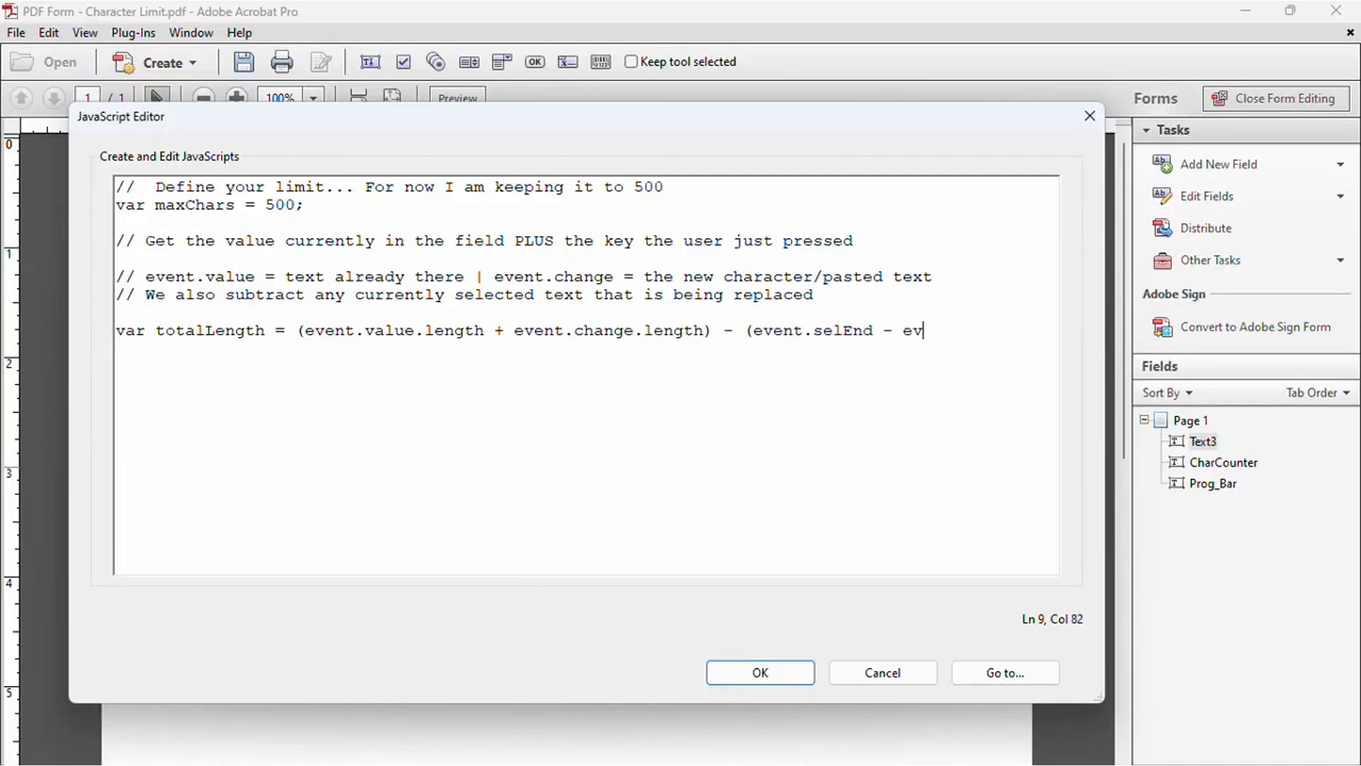
pyautogui.write('ent.selStart')
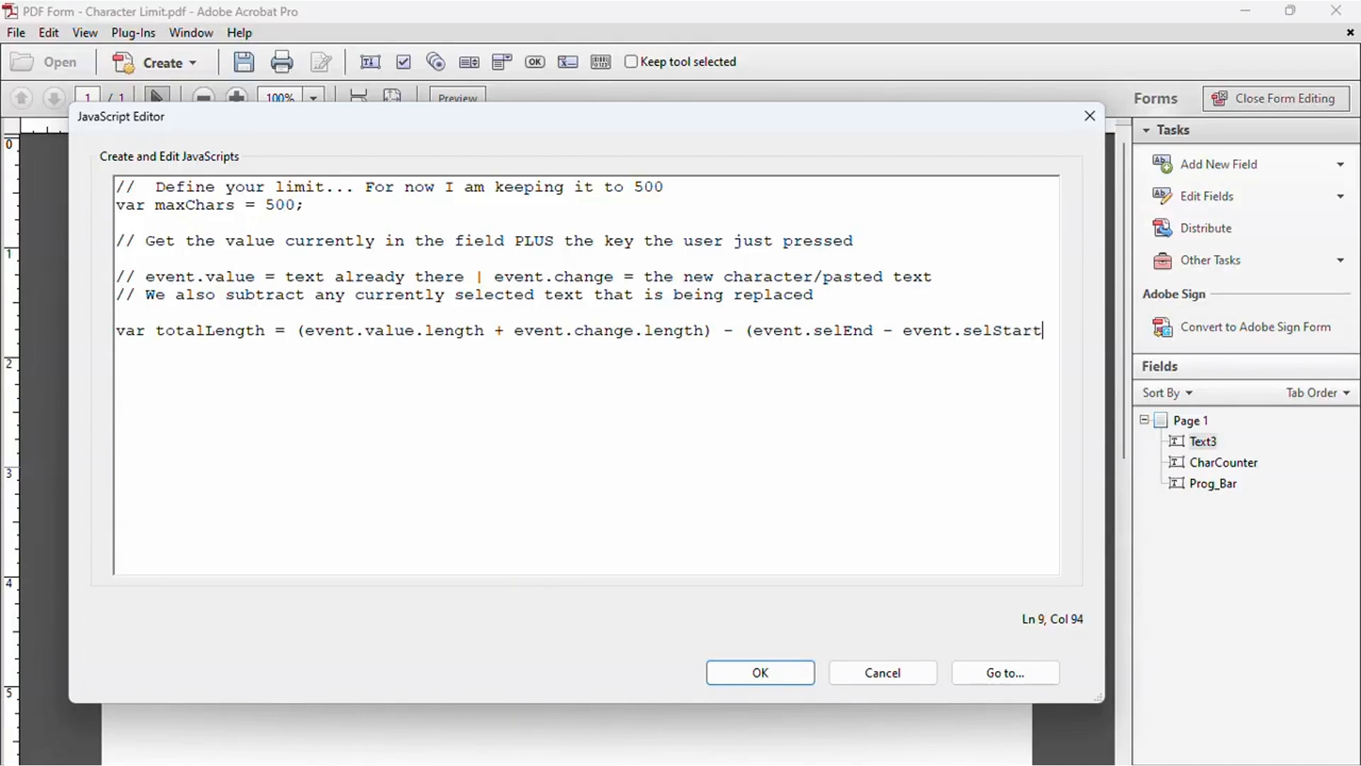
pyautogui.write(');')
pyautogui.press('Return')
pyautogui.press('Return')
# Add the comment "Calculating remaining" with the line var remaining = maxChars - totalLength; directly beneath it
pyautogui.write('// C')
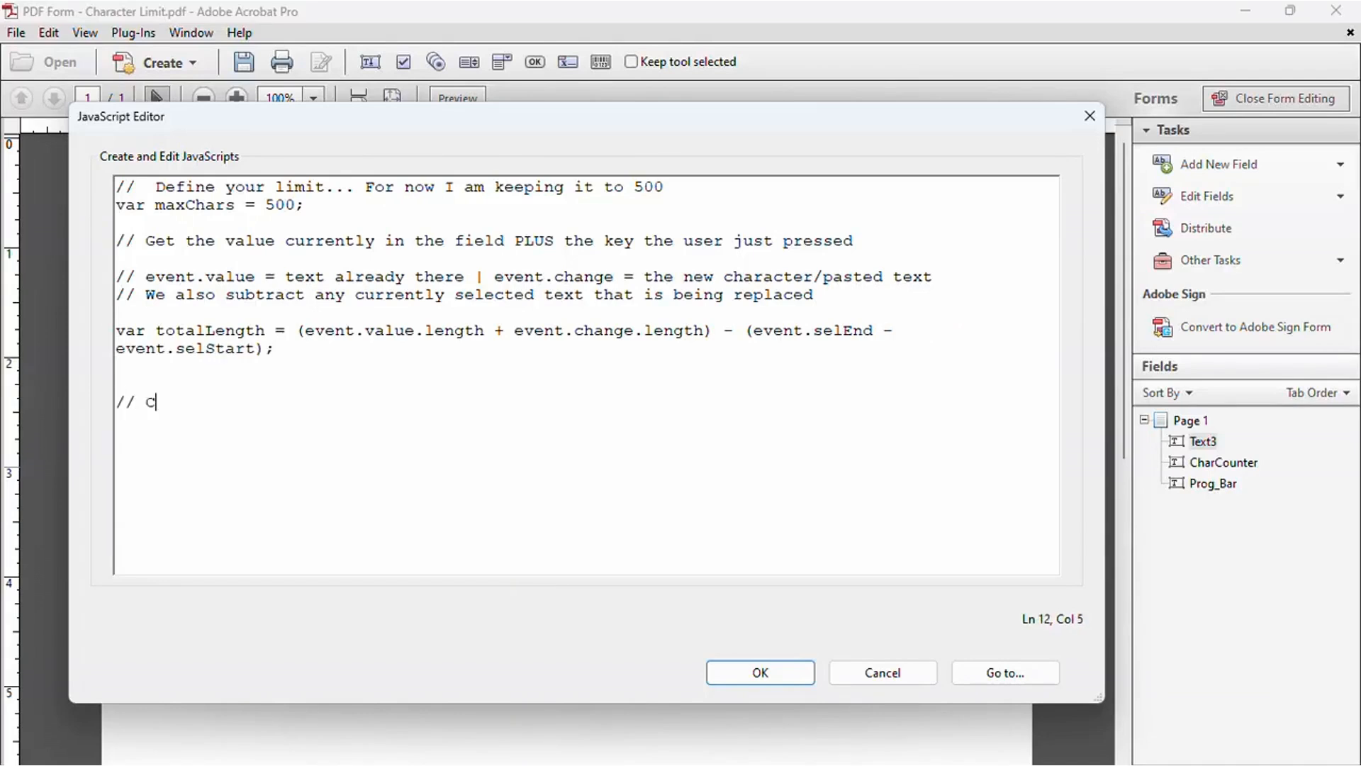
pyautogui.write('alculating re')
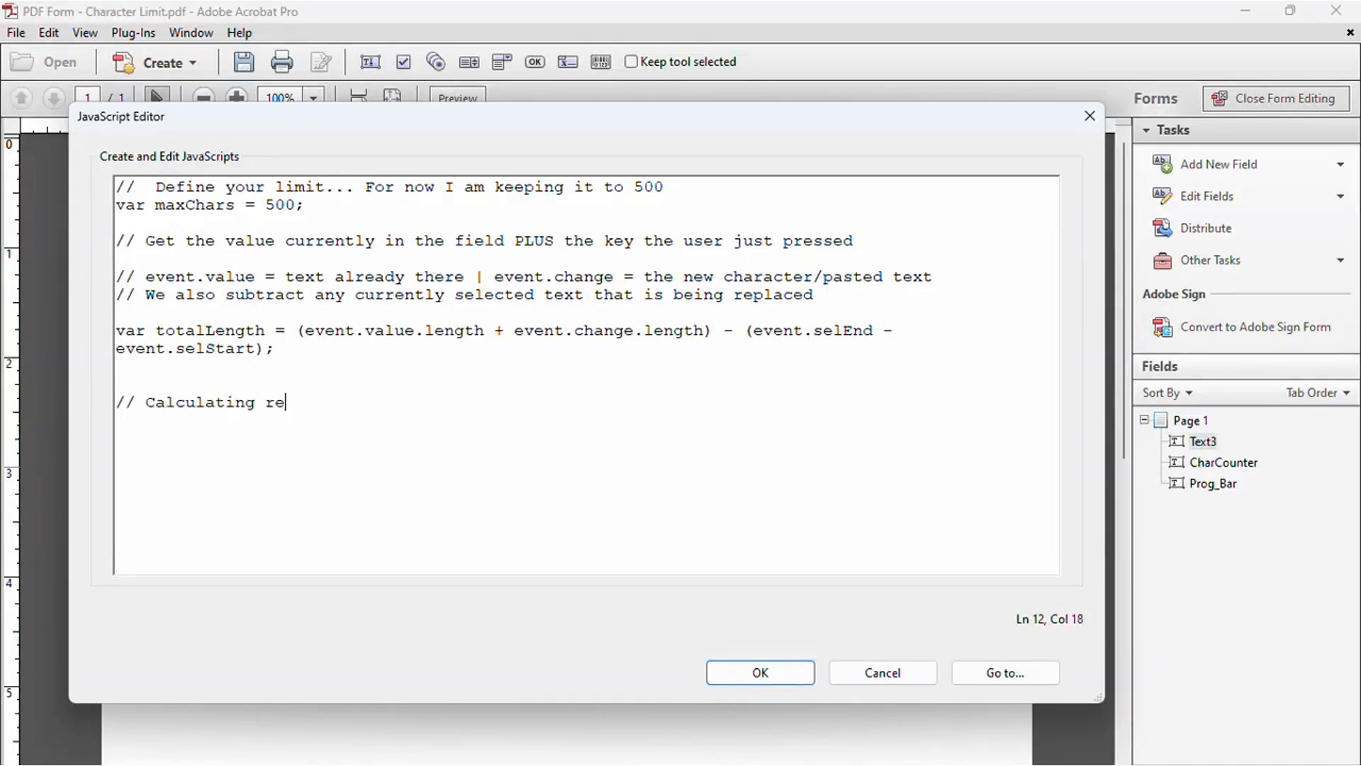
pyautogui.write('maining')
pyautogui.press('Return')
pyautogui.write('var')
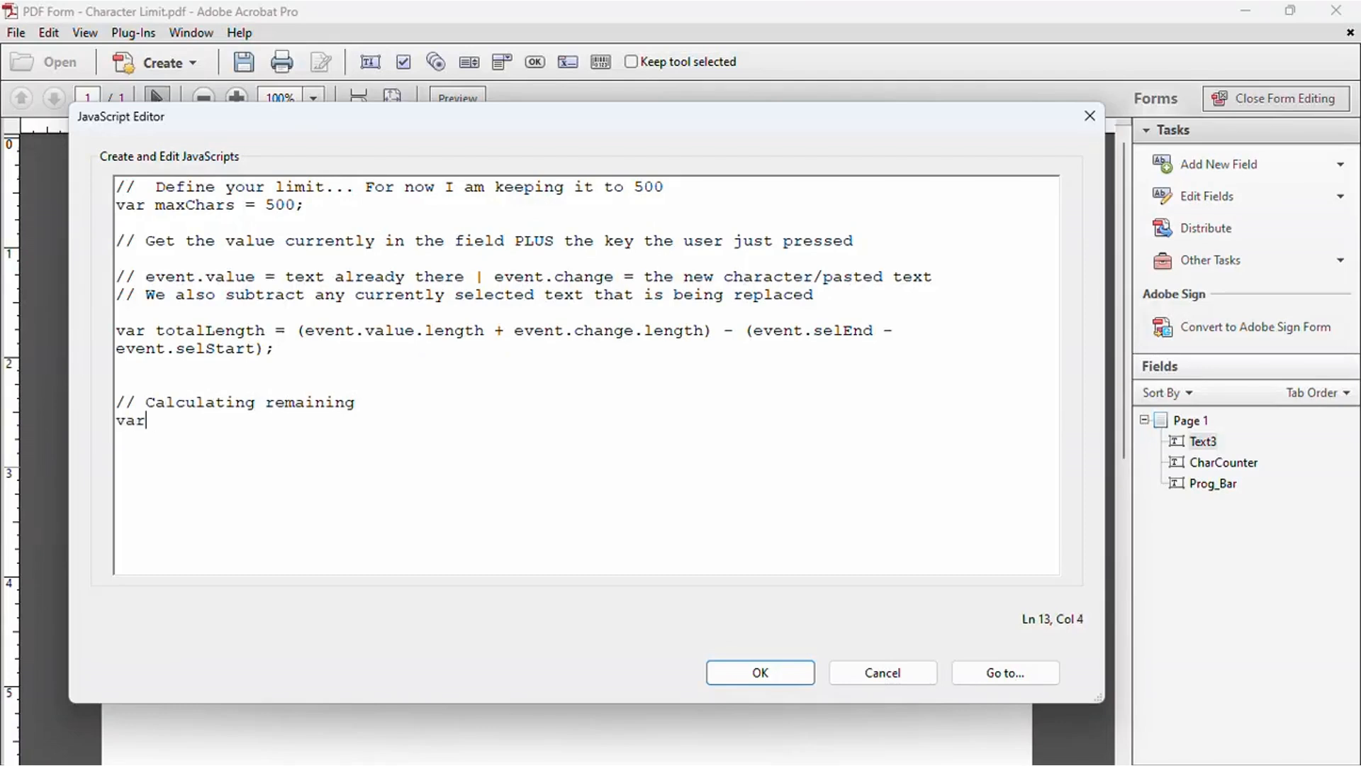
pyautogui.write(' remaining = m')
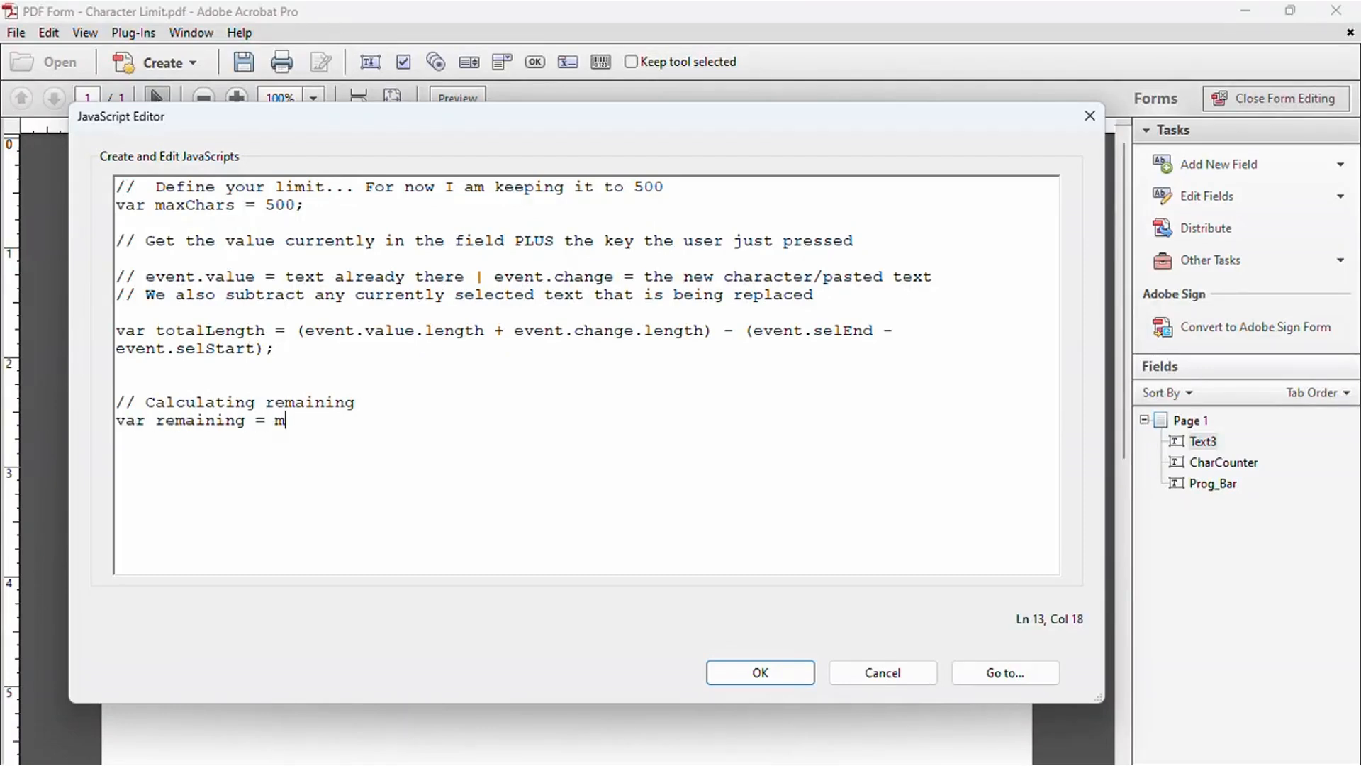
pyautogui.write('axChars - totalLength;')
pyautogui.press('Return')
pyautogui.press('Return')
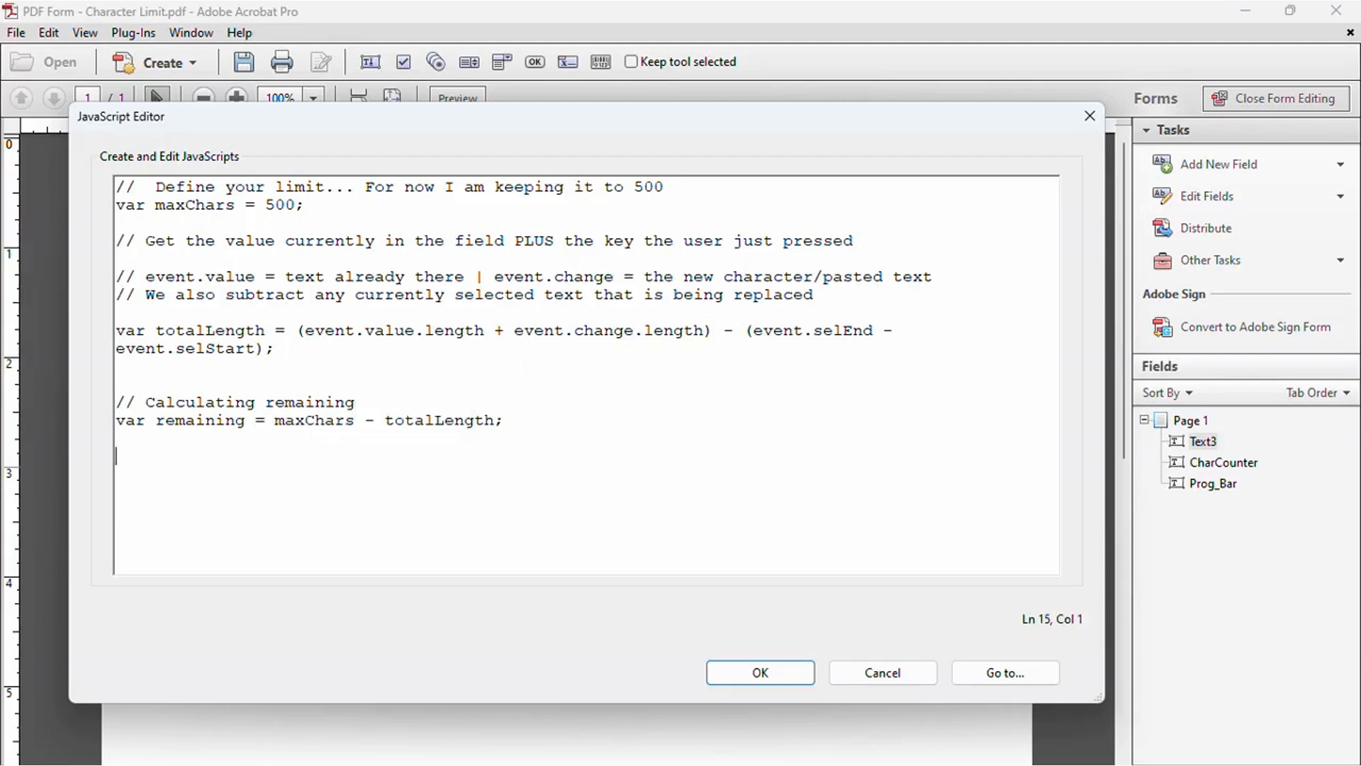
# After blank lines, add the comment "Updating the counter field" and the line var counterField = this.getField("CharCounter"); beneath it
pyautogui.press('Return')
pyautogui.write('//  Upd')
pyautogui.write('at')
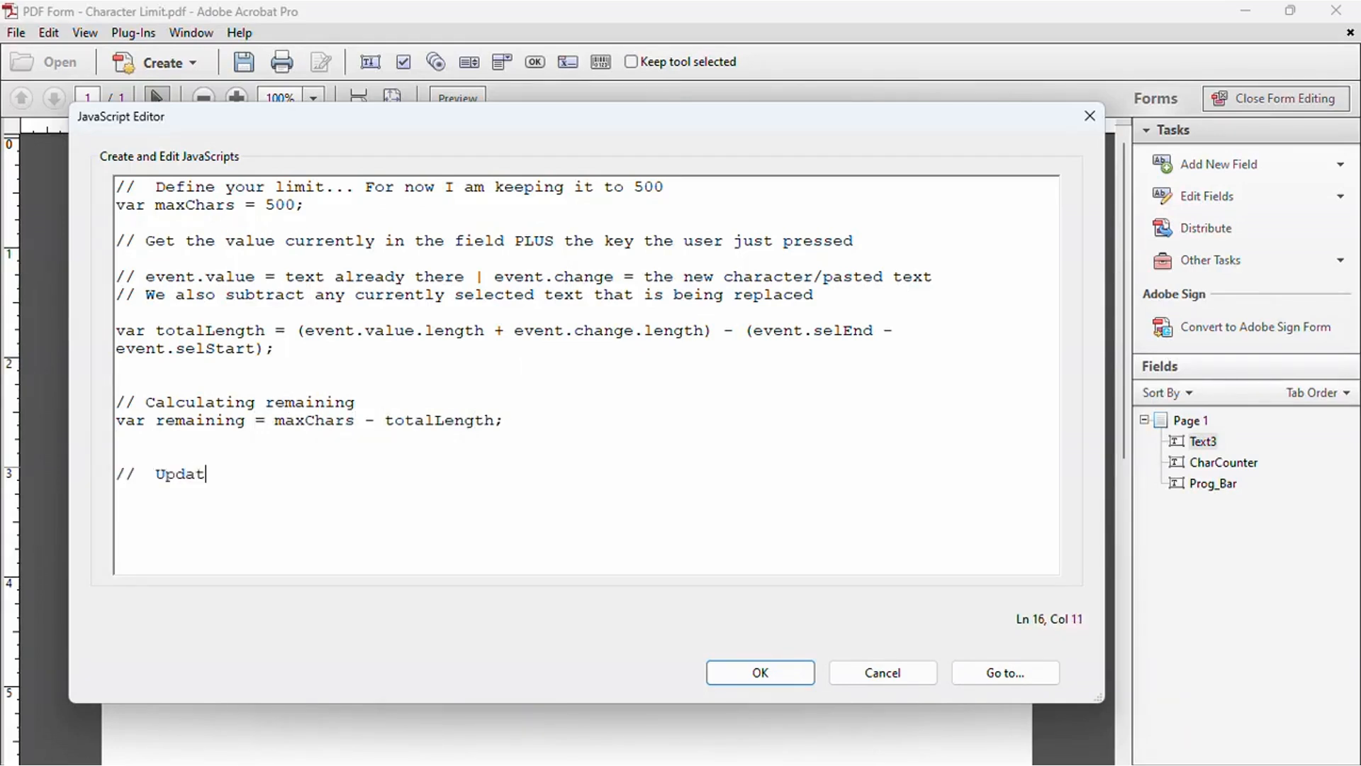
pyautogui.write('ing the counter field')
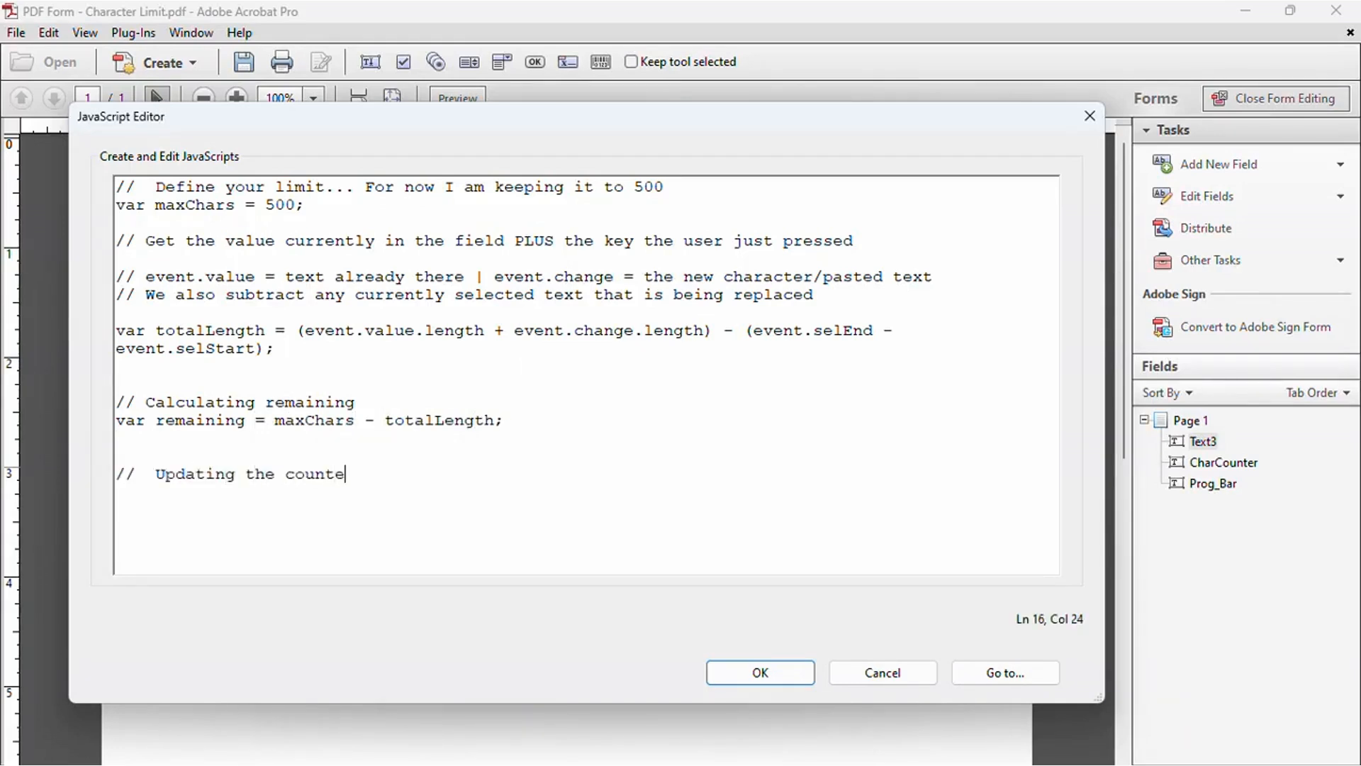
pyautogui.press('Return')
pyautogui.write('var ')
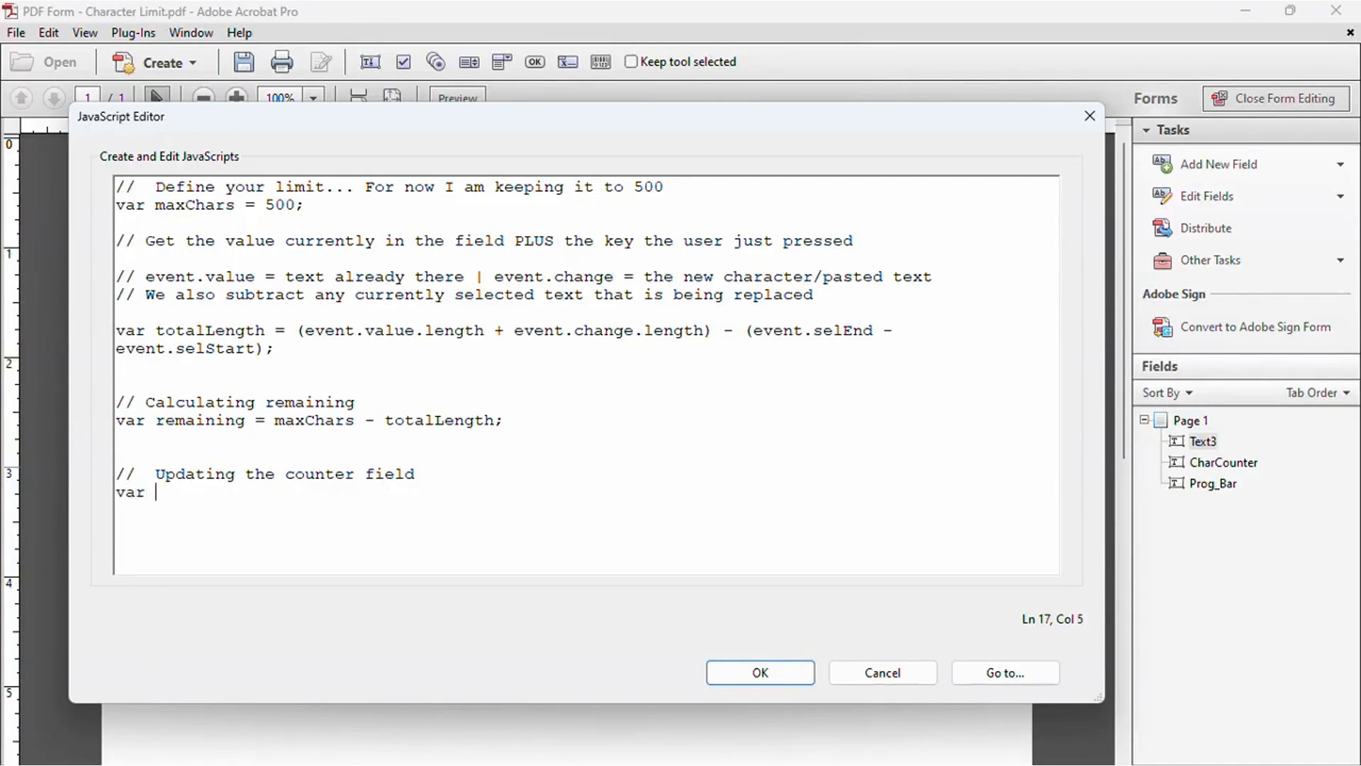
pyautogui.write('counterField')
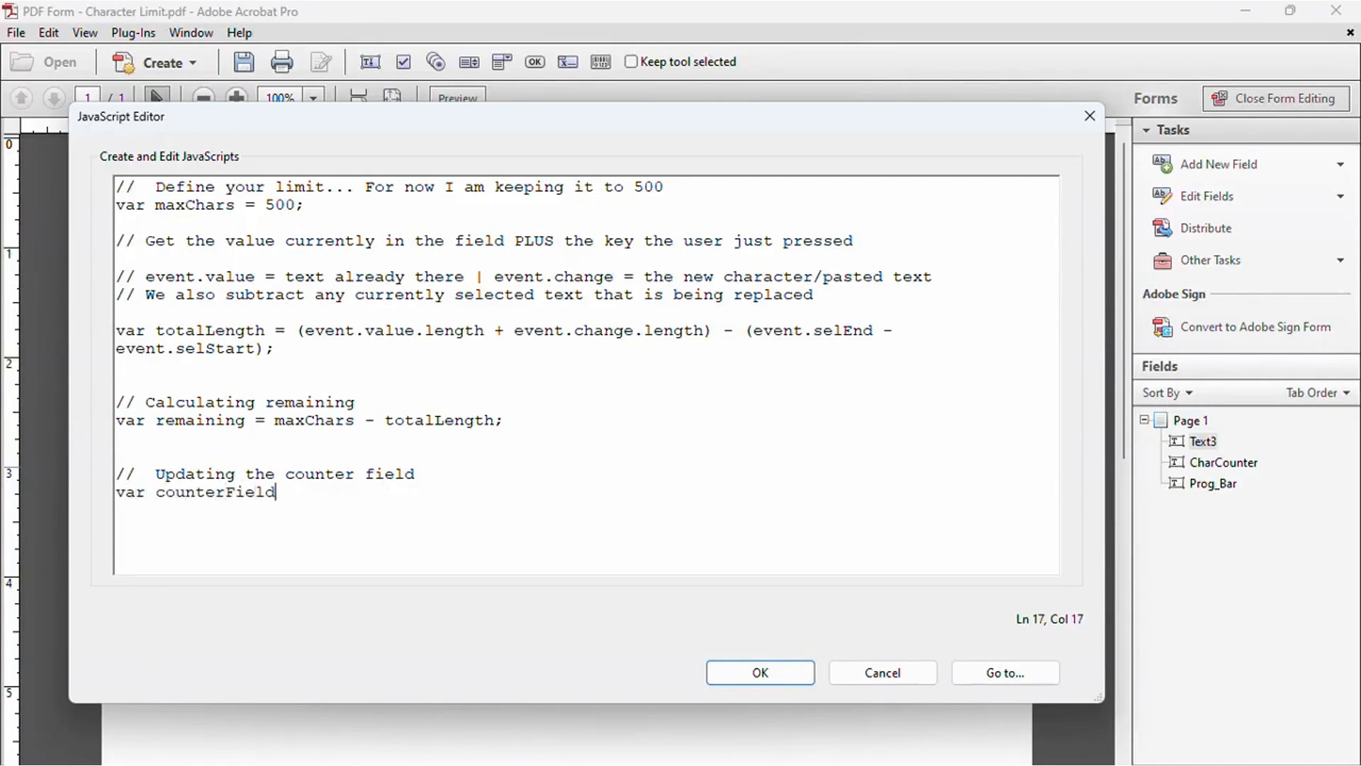
pyautogui.write(' = this.getField("CharCoun')
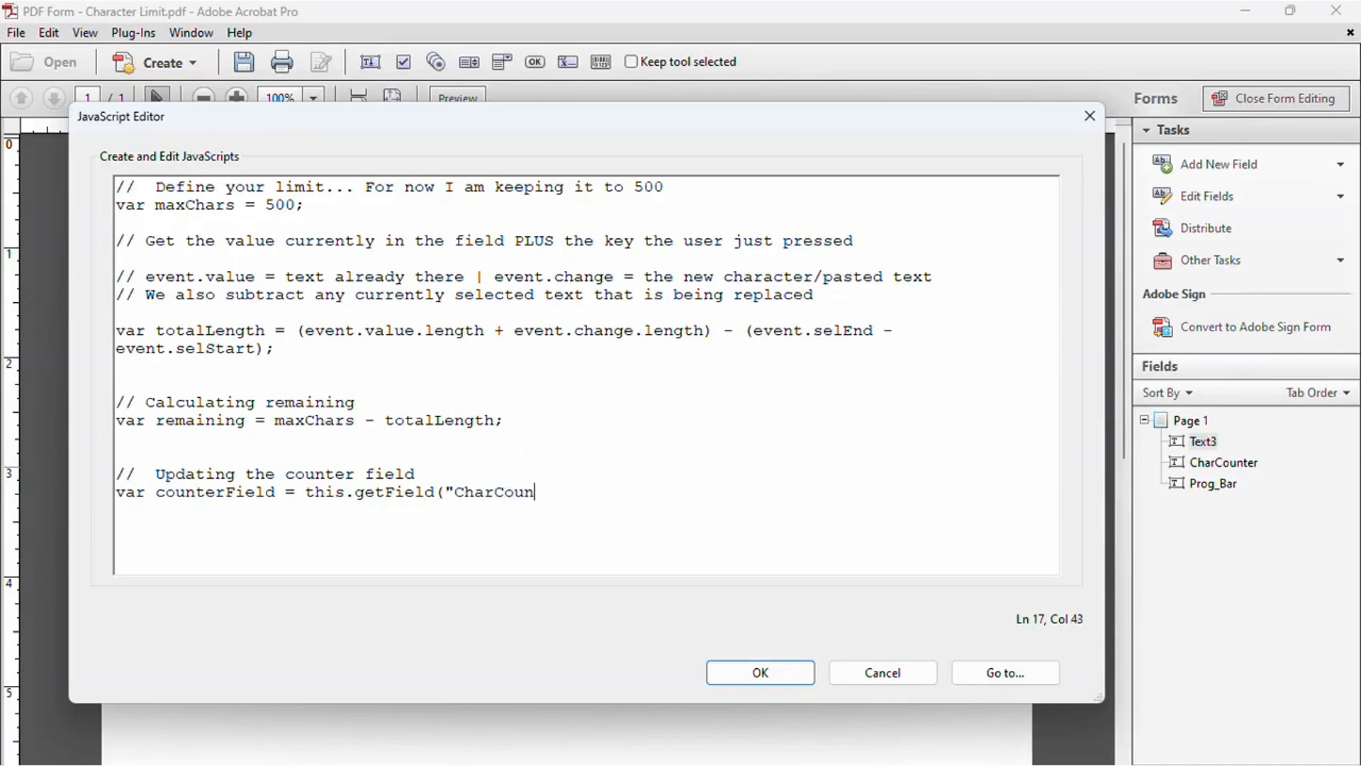
pyautogui.write('ter");')
pyautogui.press('Return')
pyautogui.press('Return')
# Start an if (remaining >= 0) { block containing the indented line counterField.value = "Characters remaining: " + remaining;
pyautogui.write('if')
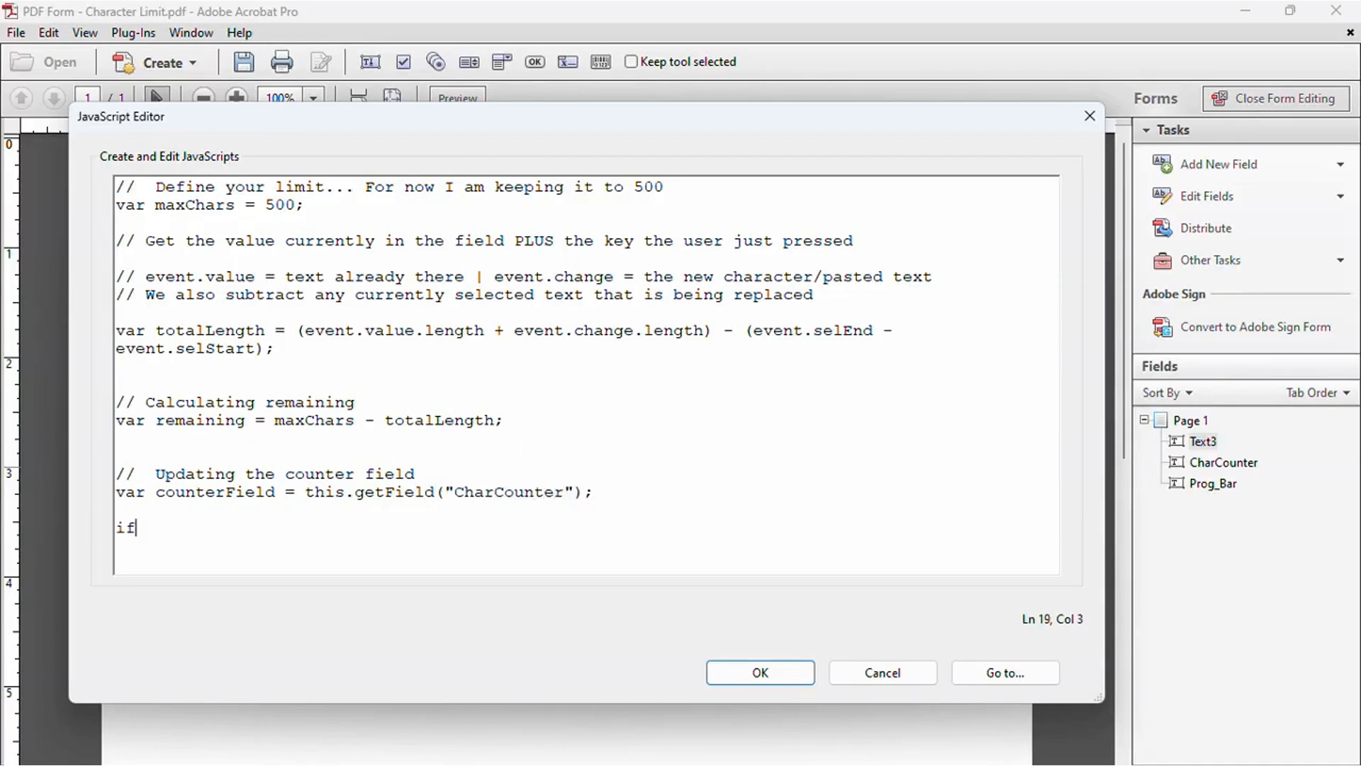
pyautogui.write(' (remaining >= 0) {')
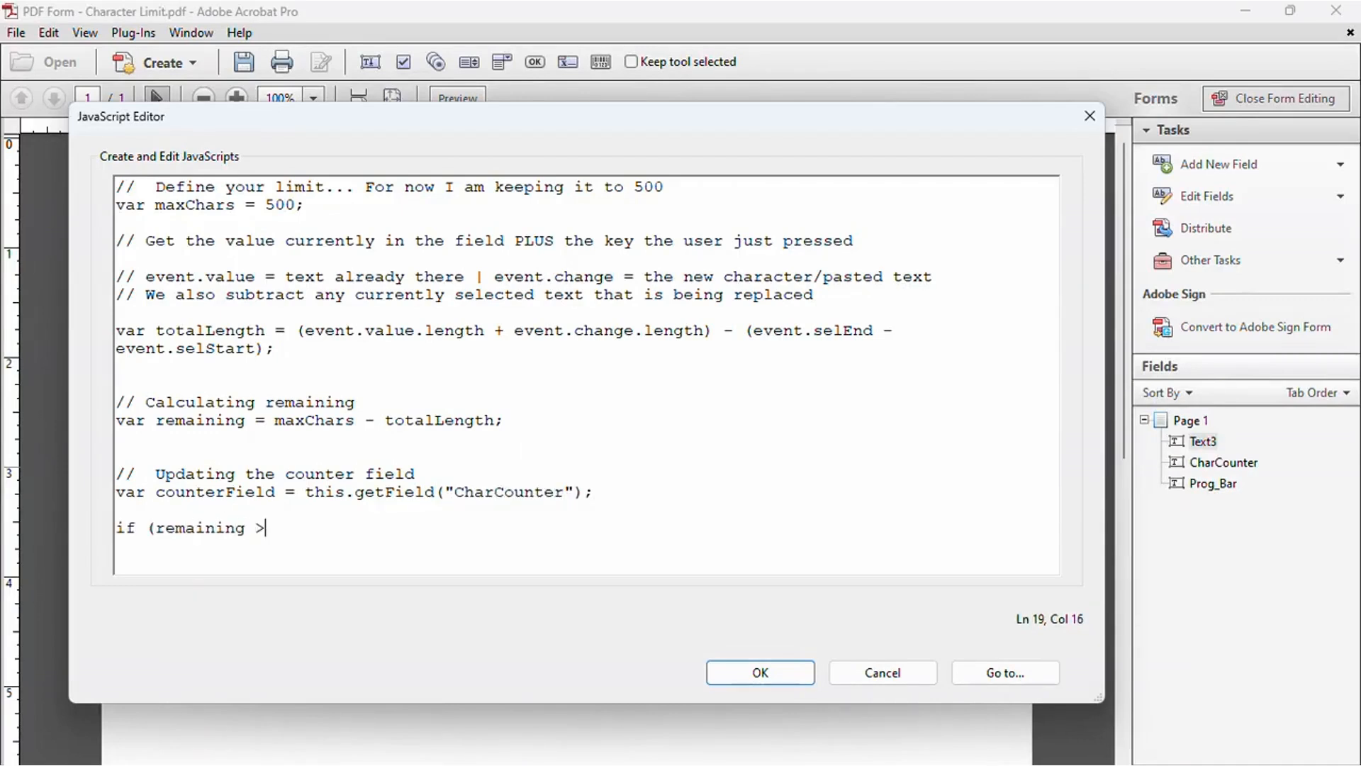
pyautogui.press('Return')
pyautogui.write('counterField.')
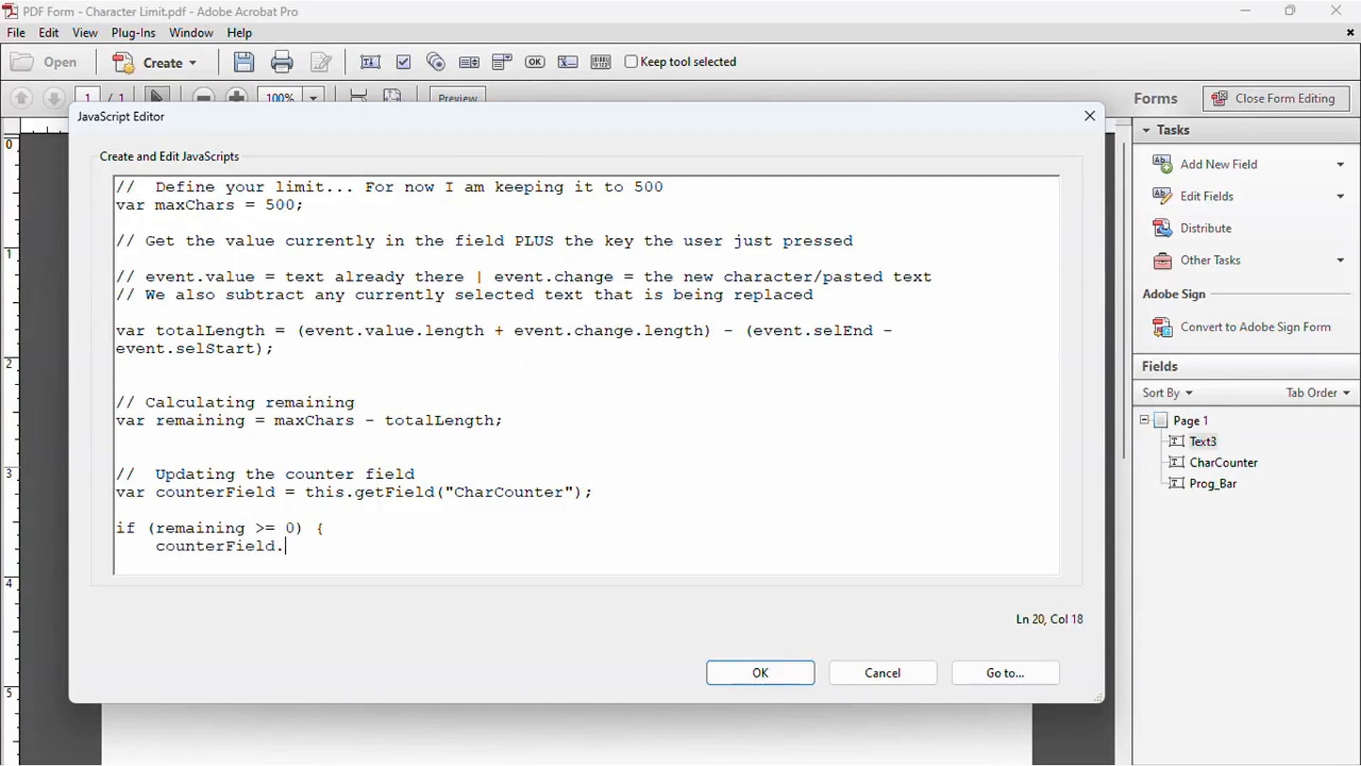
pyautogui.write('value = "Characters remai')
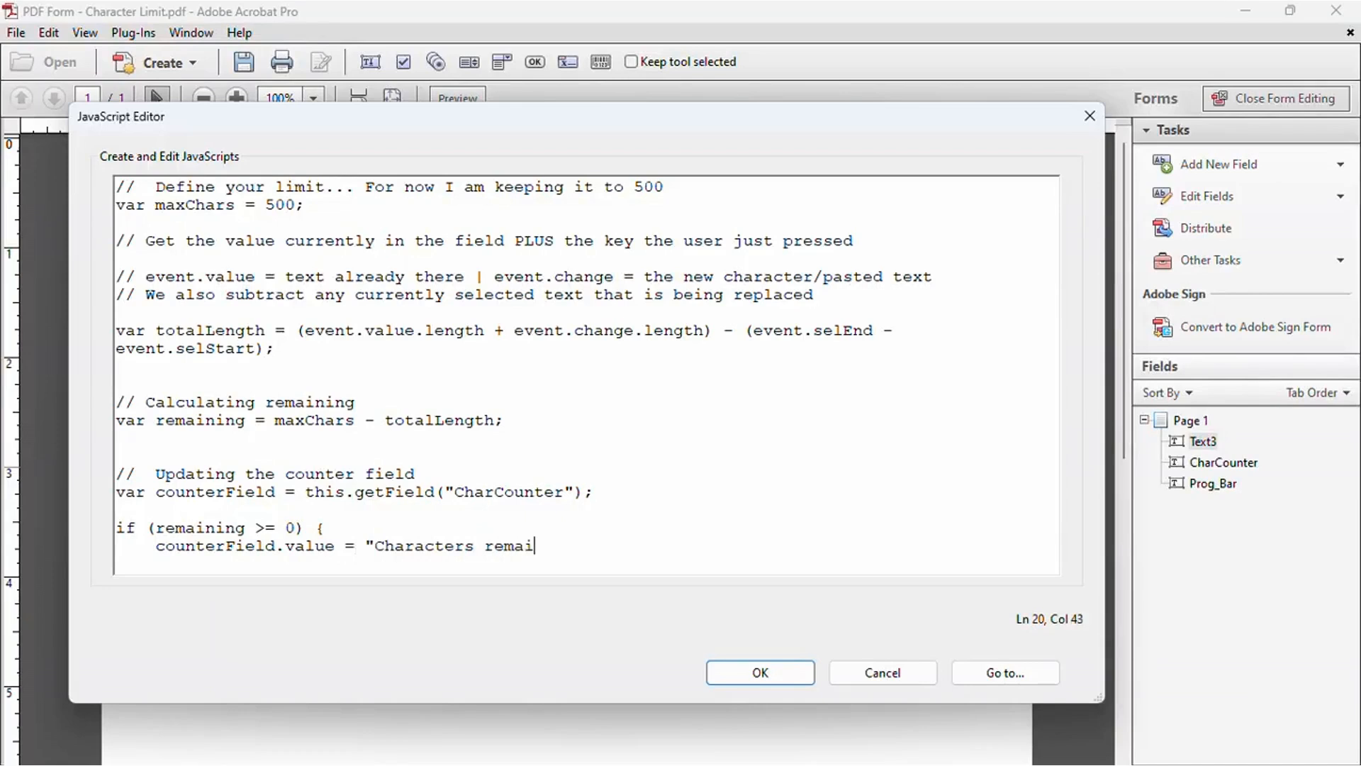
pyautogui.write('ning: " + remaining;')
pyautogui.press('Return')
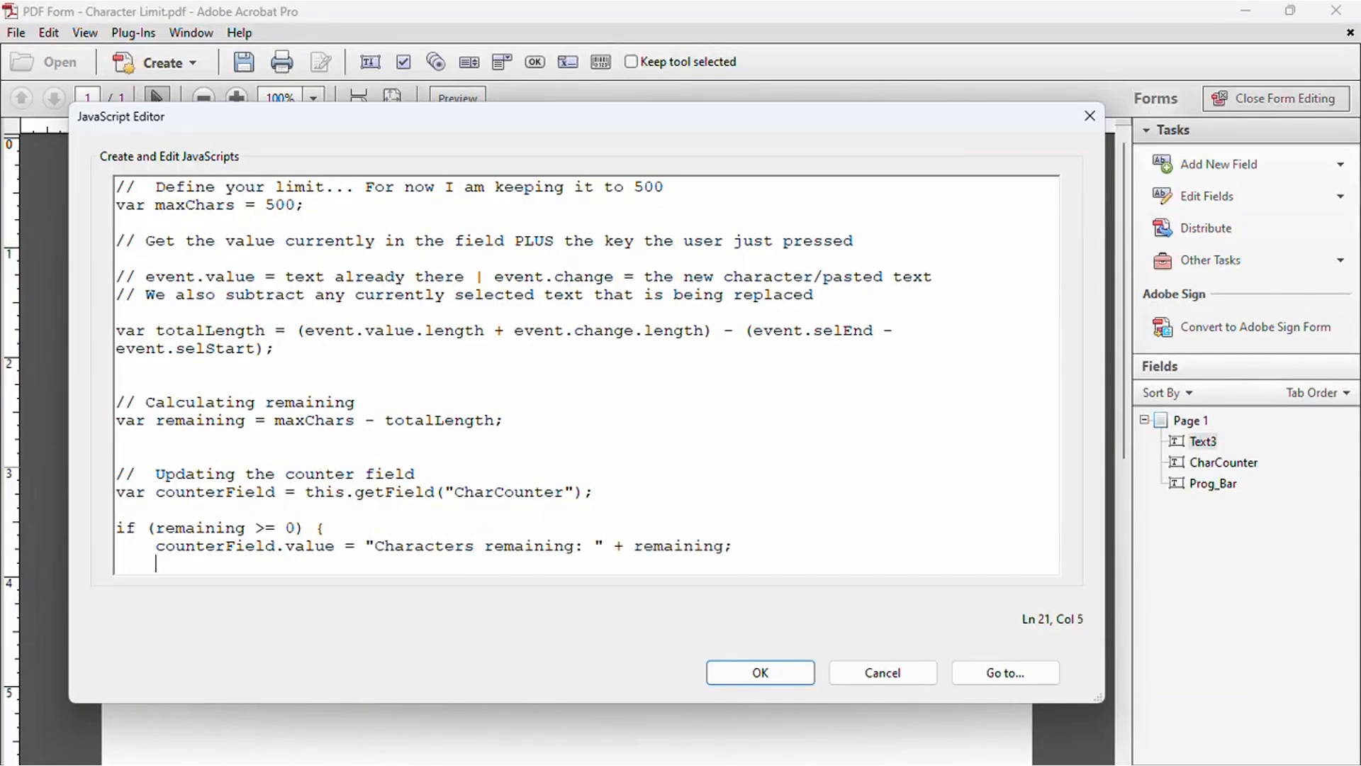
# Inside the if block, add counterField.textColor = color.blue; with the trailing comment "you can put your color"
pyautogui.write('counterFiel')
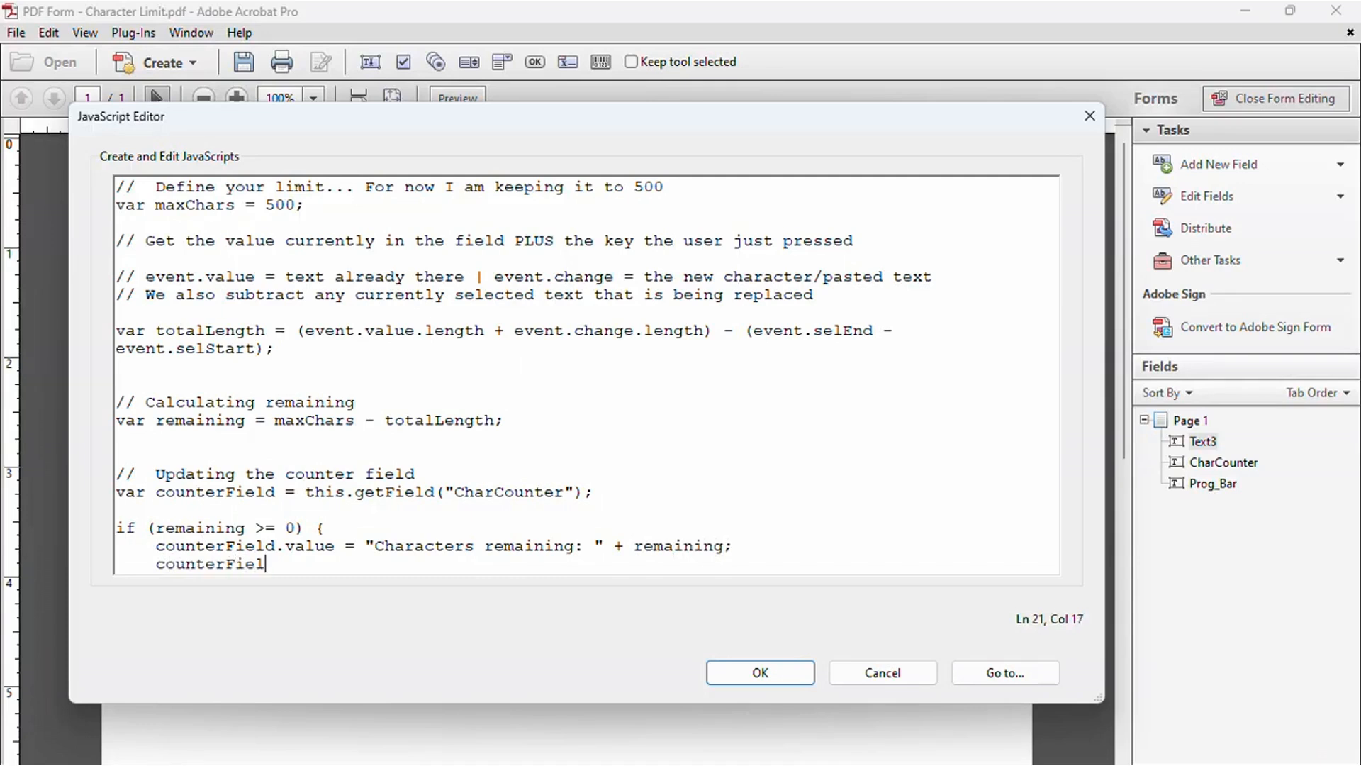
pyautogui.write('d.textColor =')
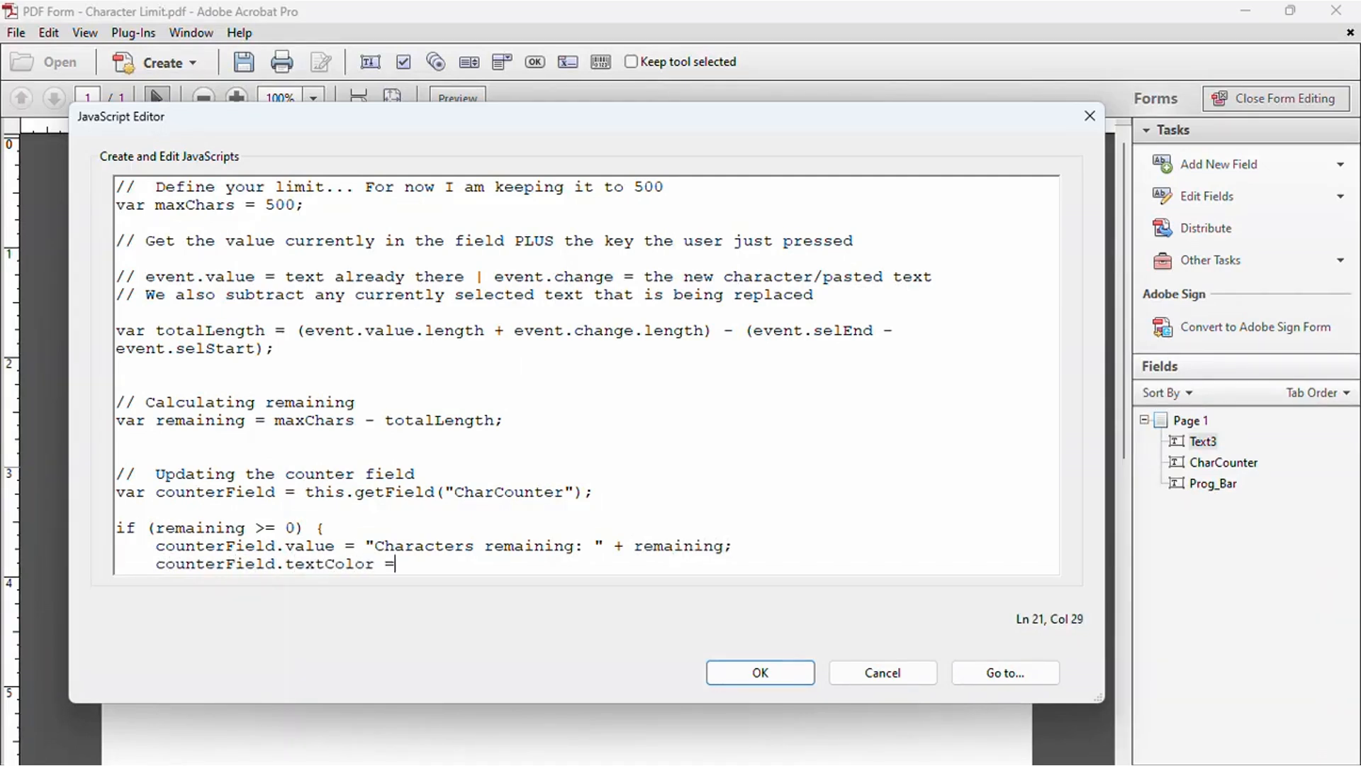
pyautogui.write(' color.blue; //you can put')
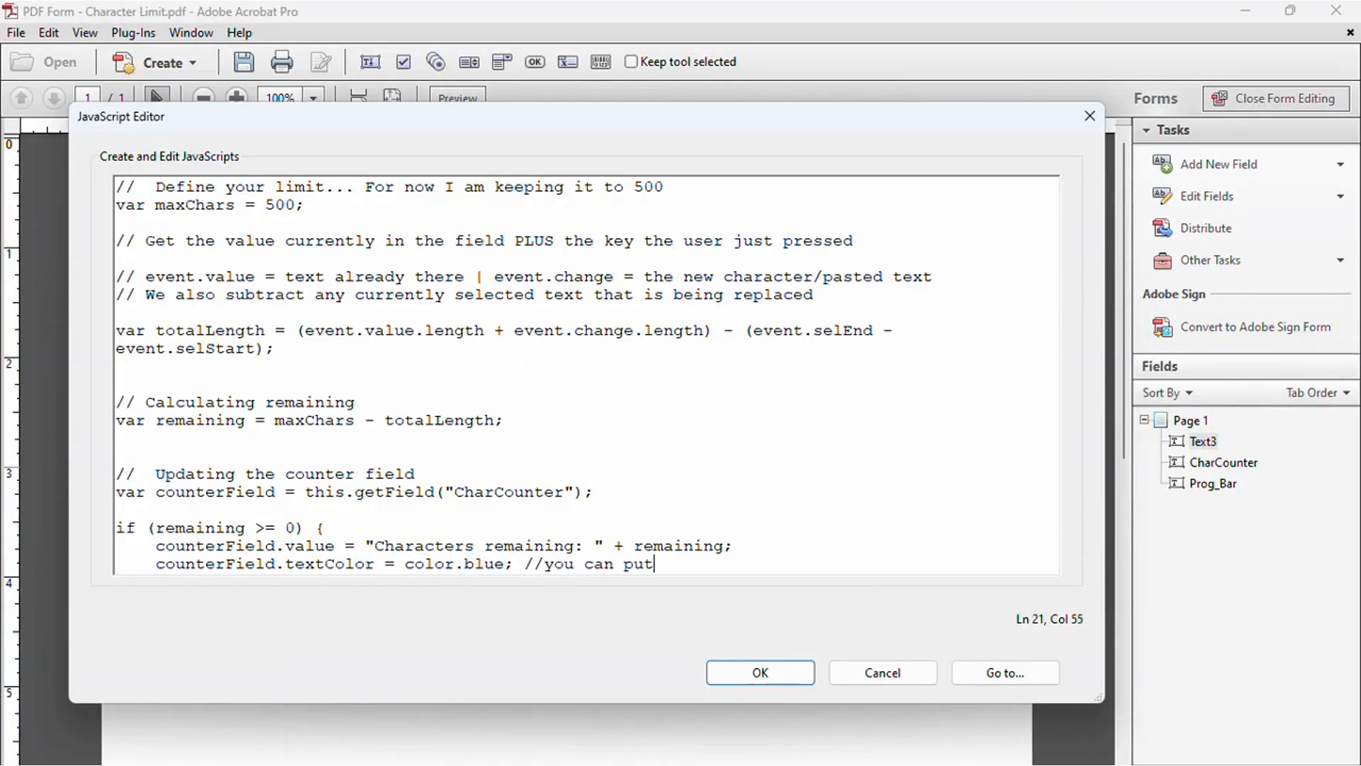
pyautogui.write(' your color')
pyautogui.press('Return')
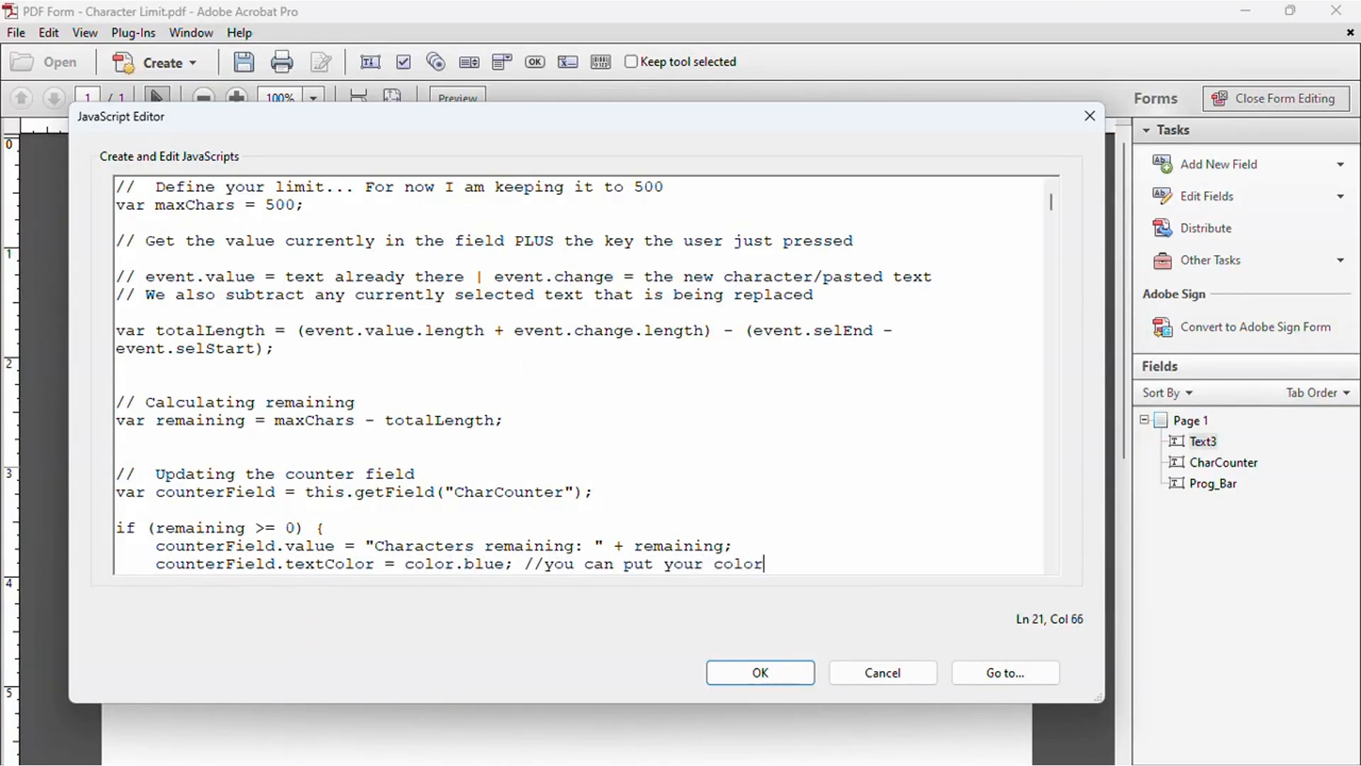
# Close the if block with } else { and add the indented comment "If we try to type past the limit, it stops us"
pyautogui.write('} else {')
pyautogui.press('Return')
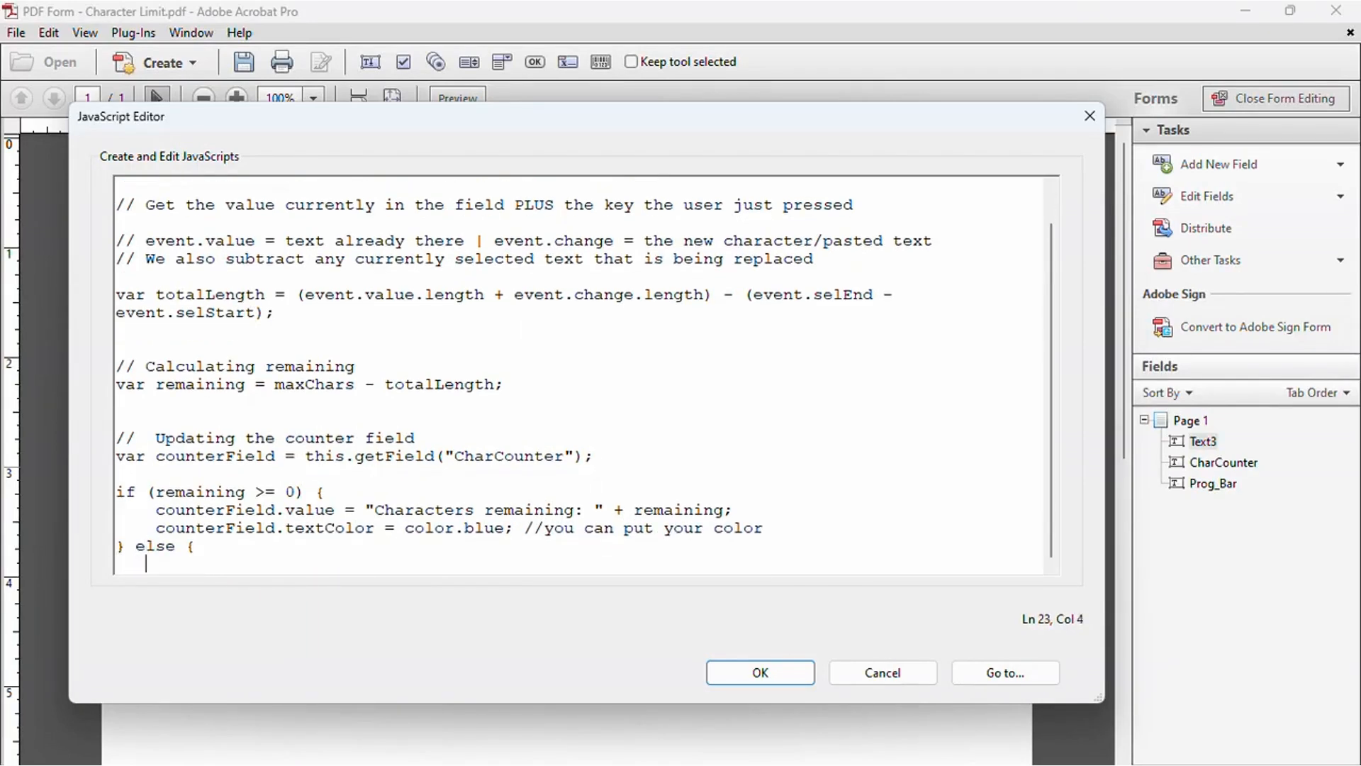
pyautogui.write('// If we tr')
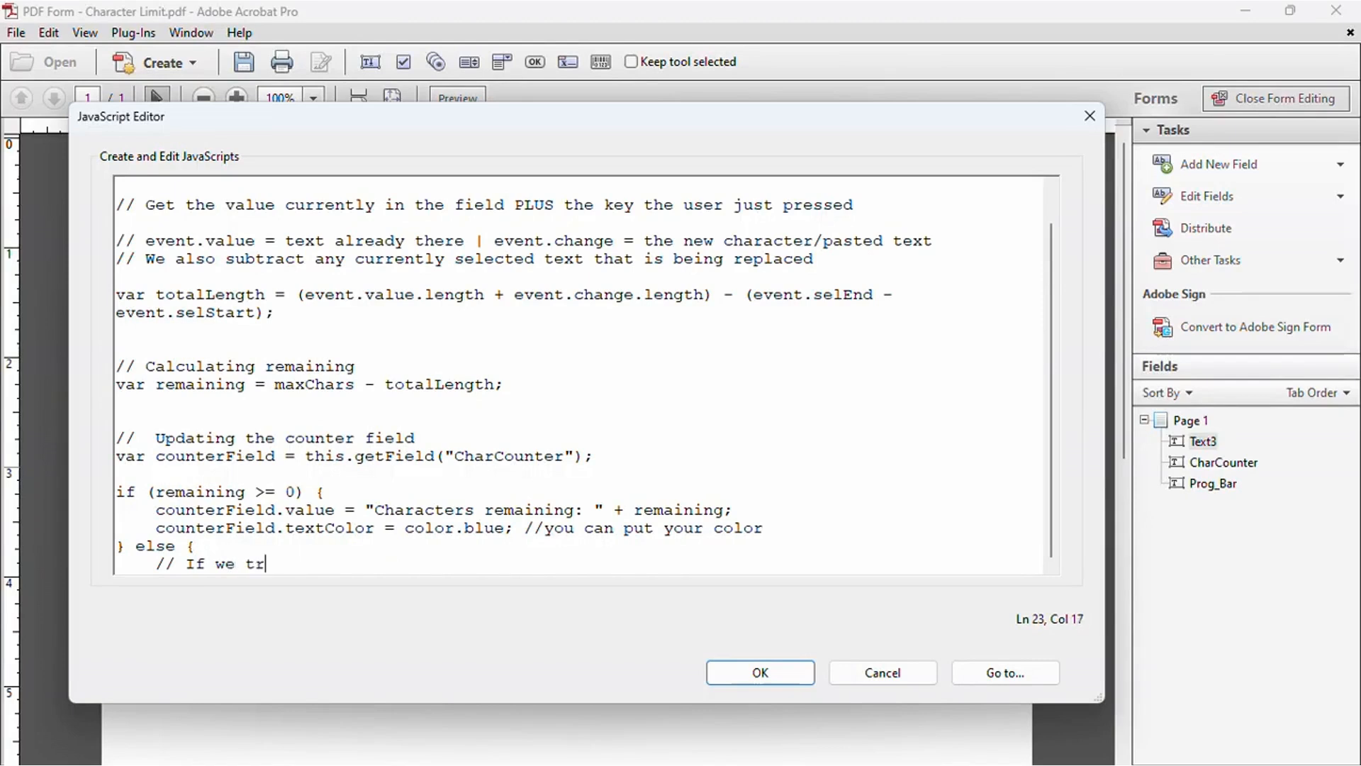
pyautogui.write('y to type pas')
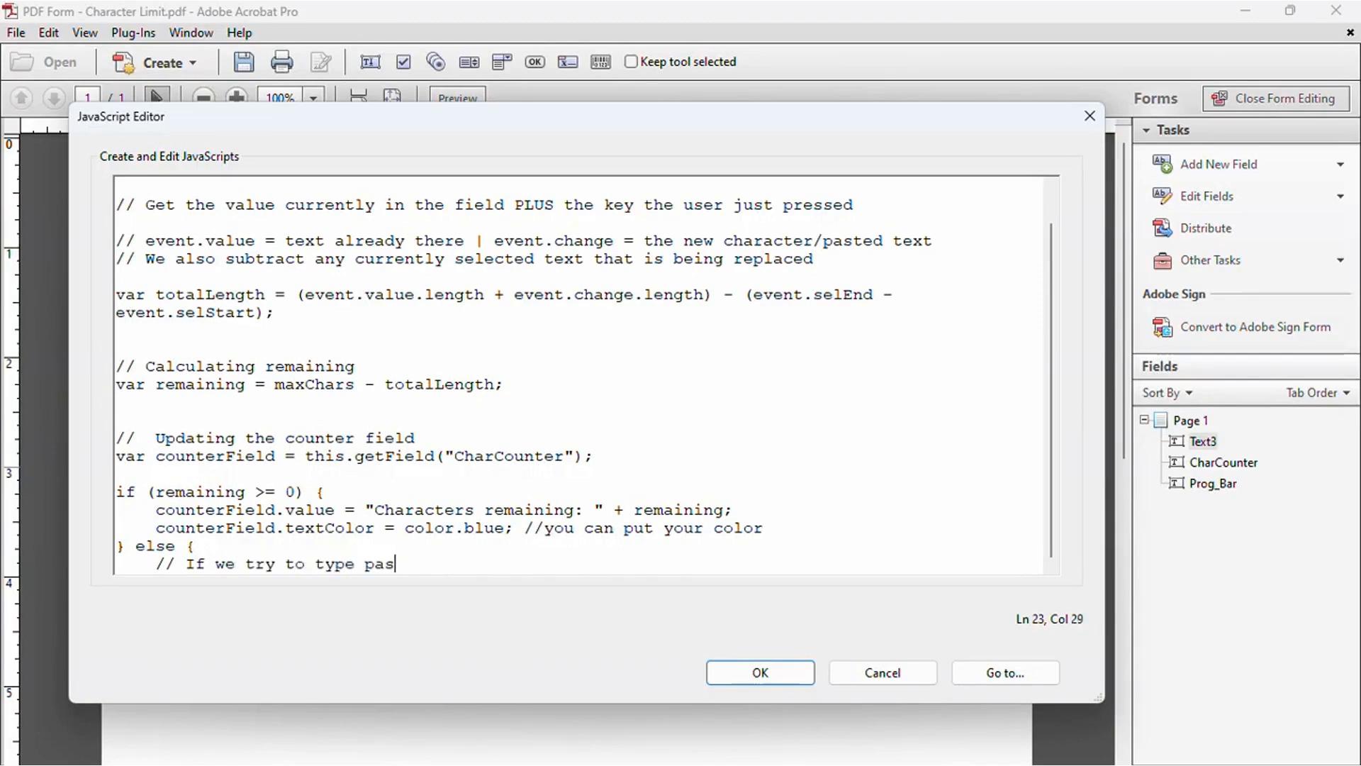
pyautogui.write('t the limit, ')
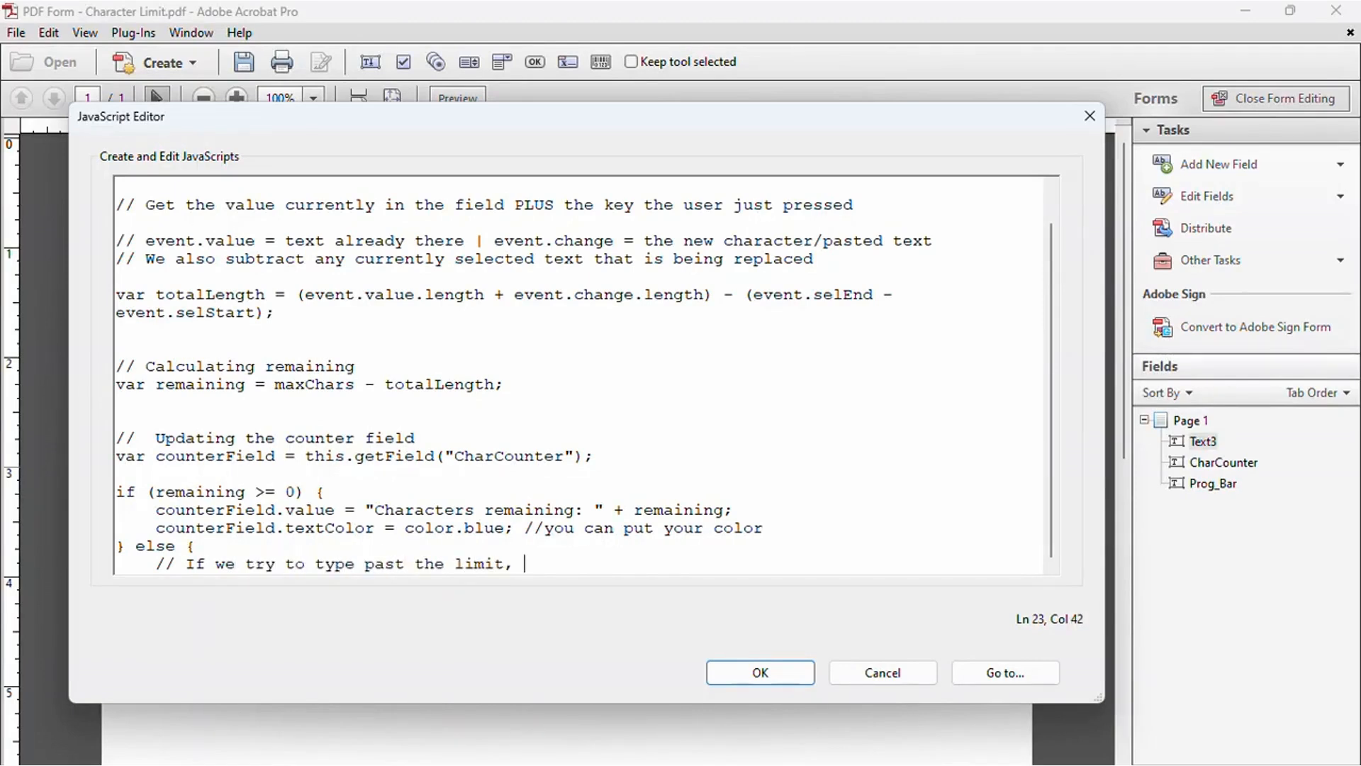
pyautogui.write('it stops us')
pyautogui.press('Return')
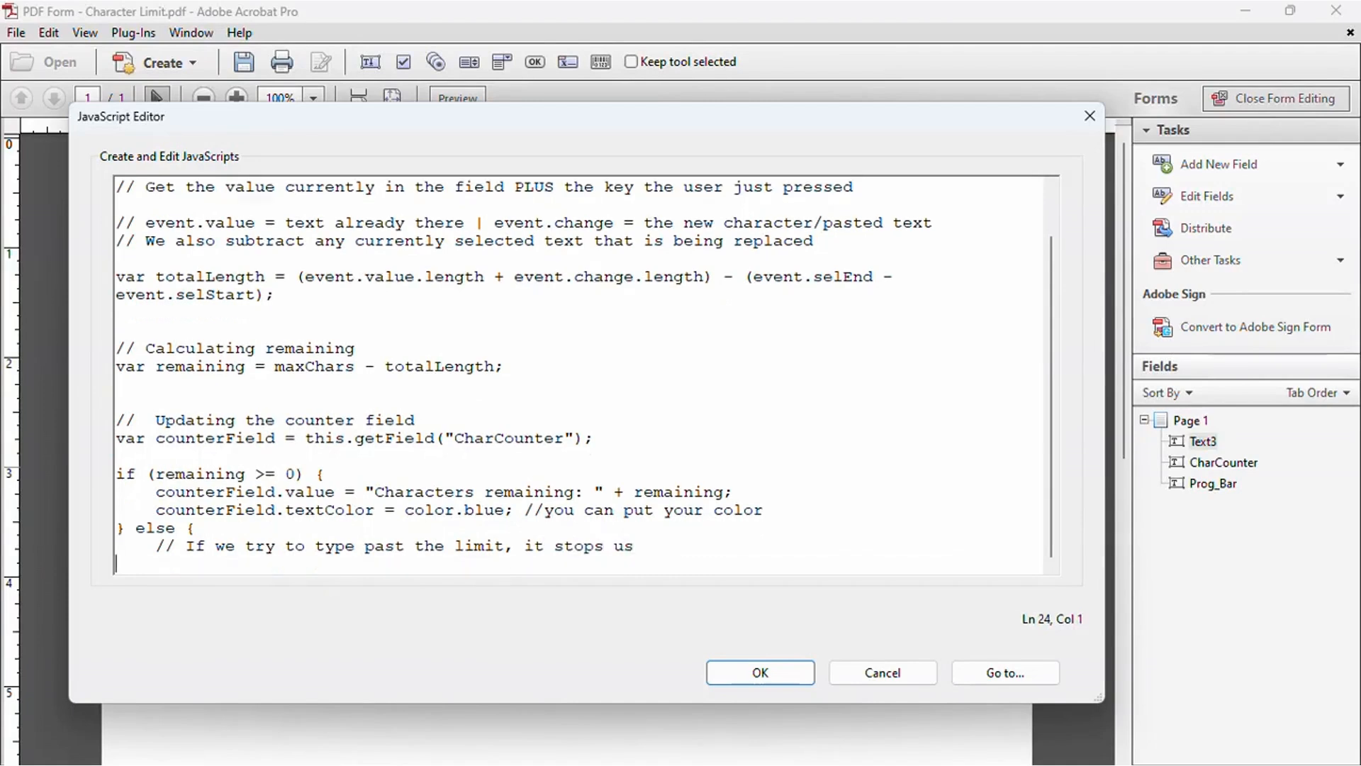
# In the else block, add counterField.value = "LIMIT REACHED!"; and counterField.textColor = color.red; on separate indented lines
pyautogui.write('counter')
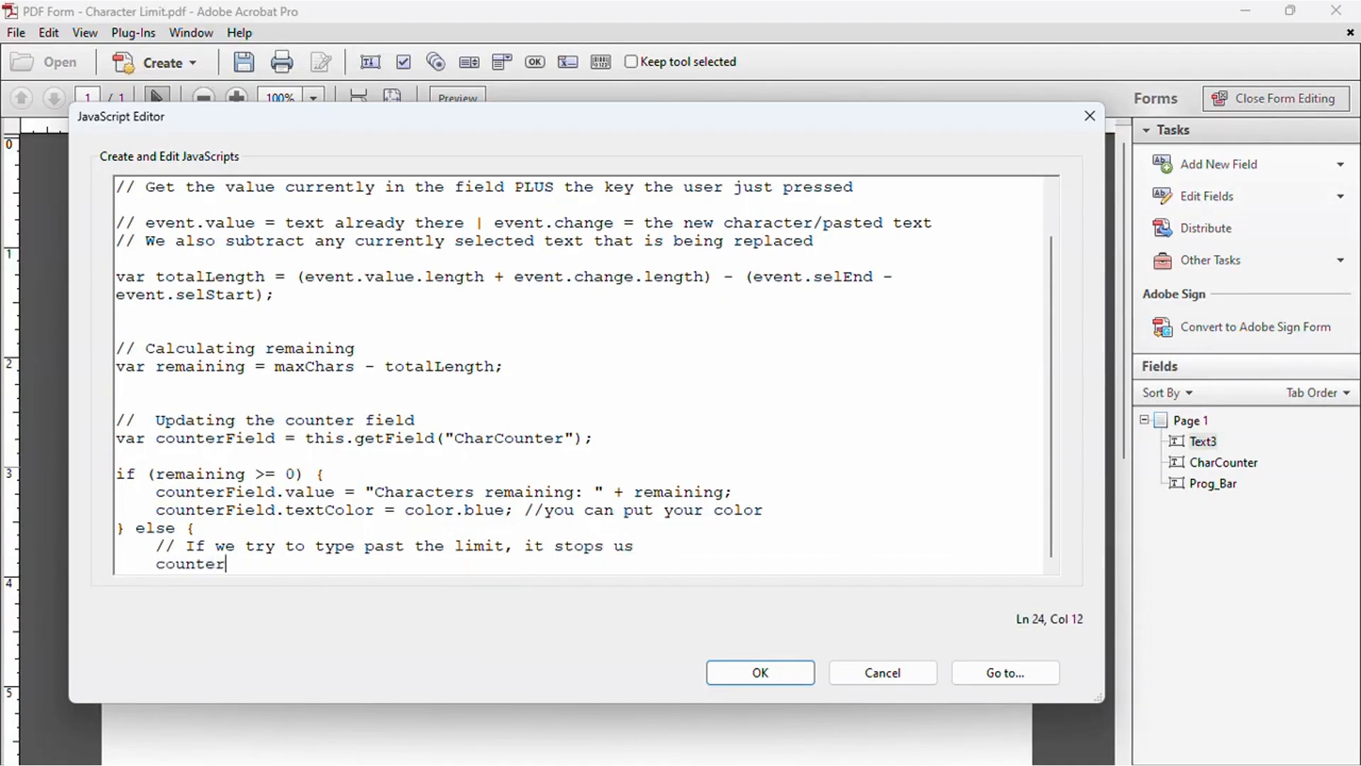
pyautogui.write('Field.value ')
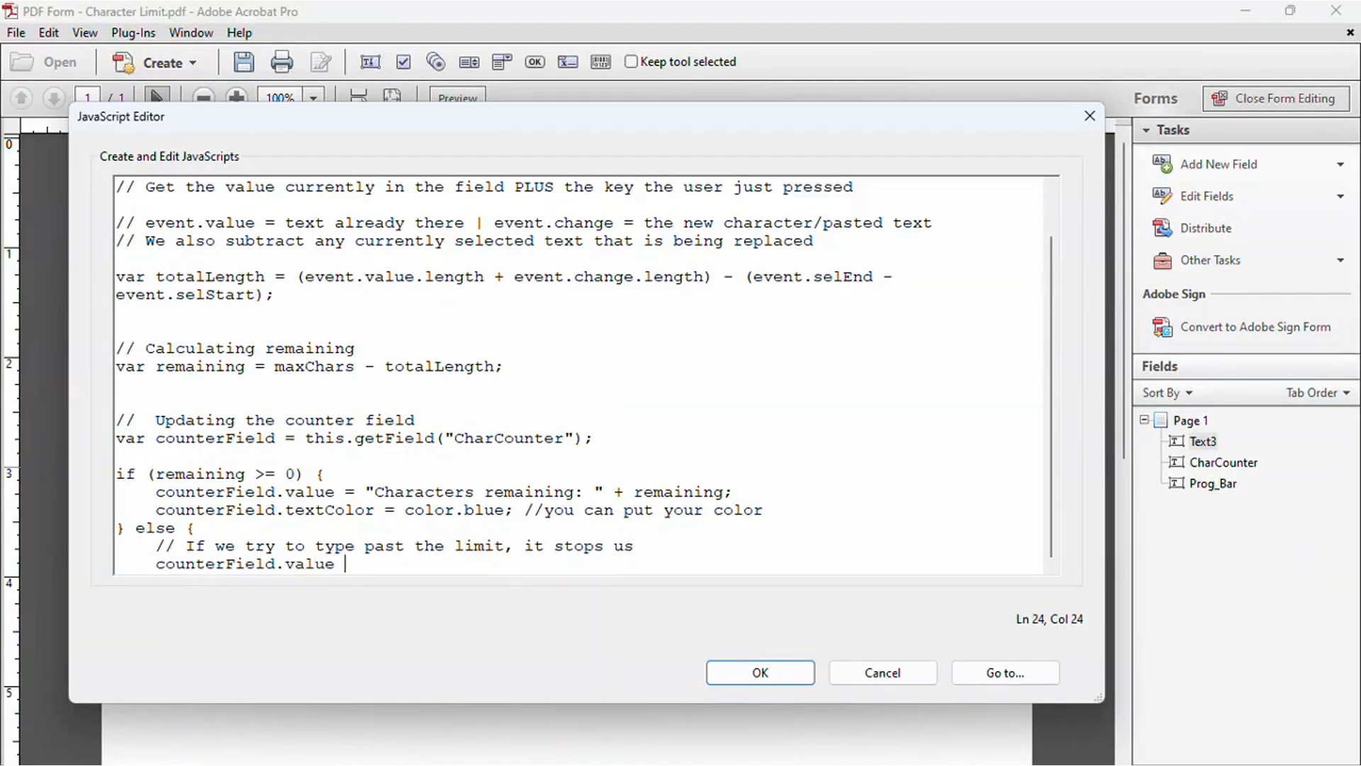
pyautogui.write('= "LIMIT REACHED!";')
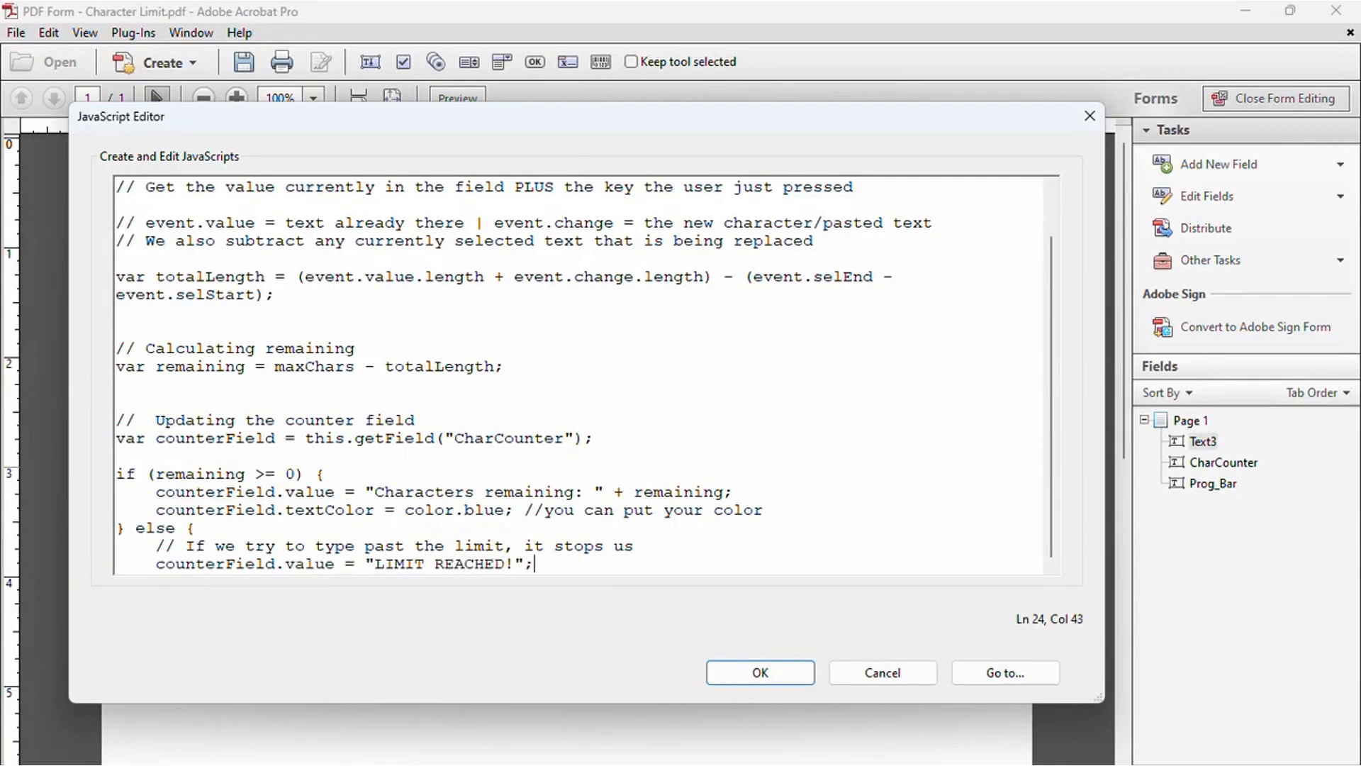
pyautogui.press('Return')
pyautogui.write('c')
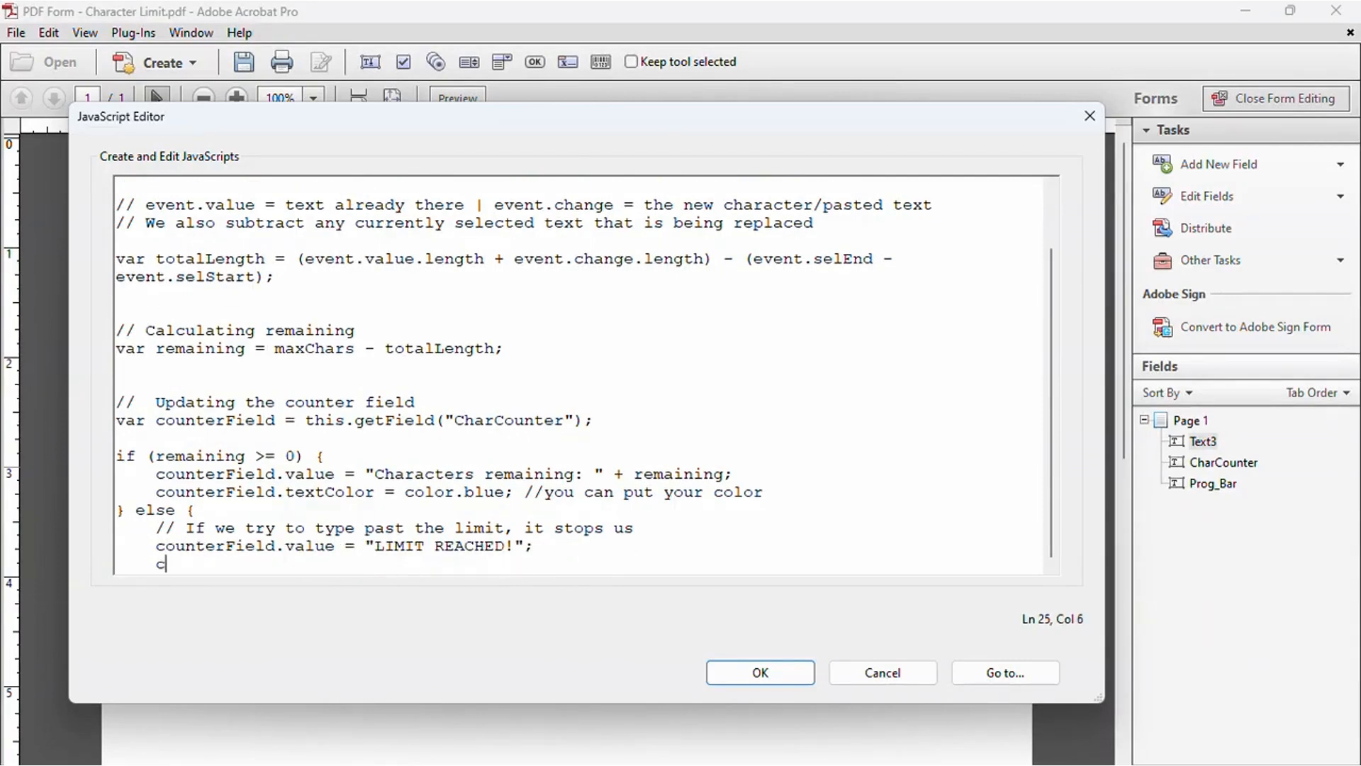
pyautogui.write('ounterField.')
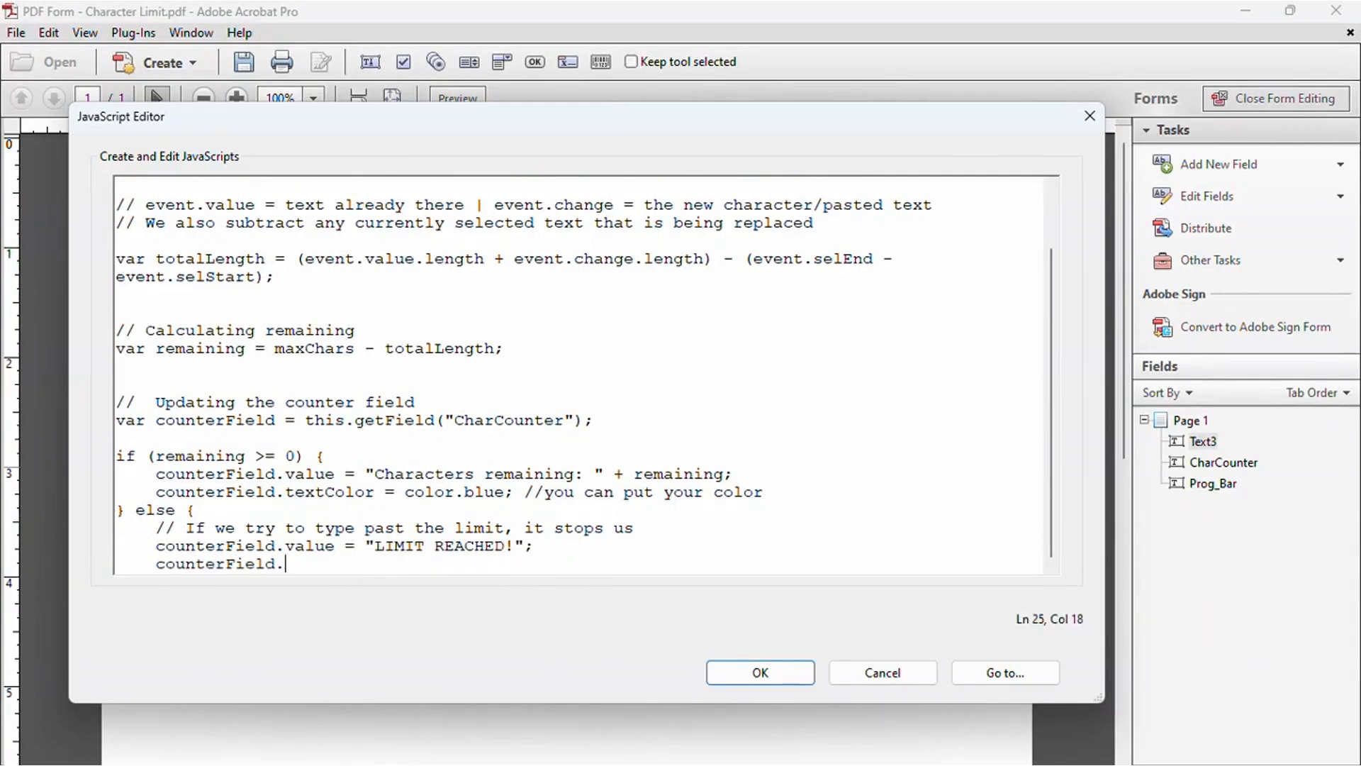
pyautogui.write('textColor = color.red;')
pyautogui.press('Return')
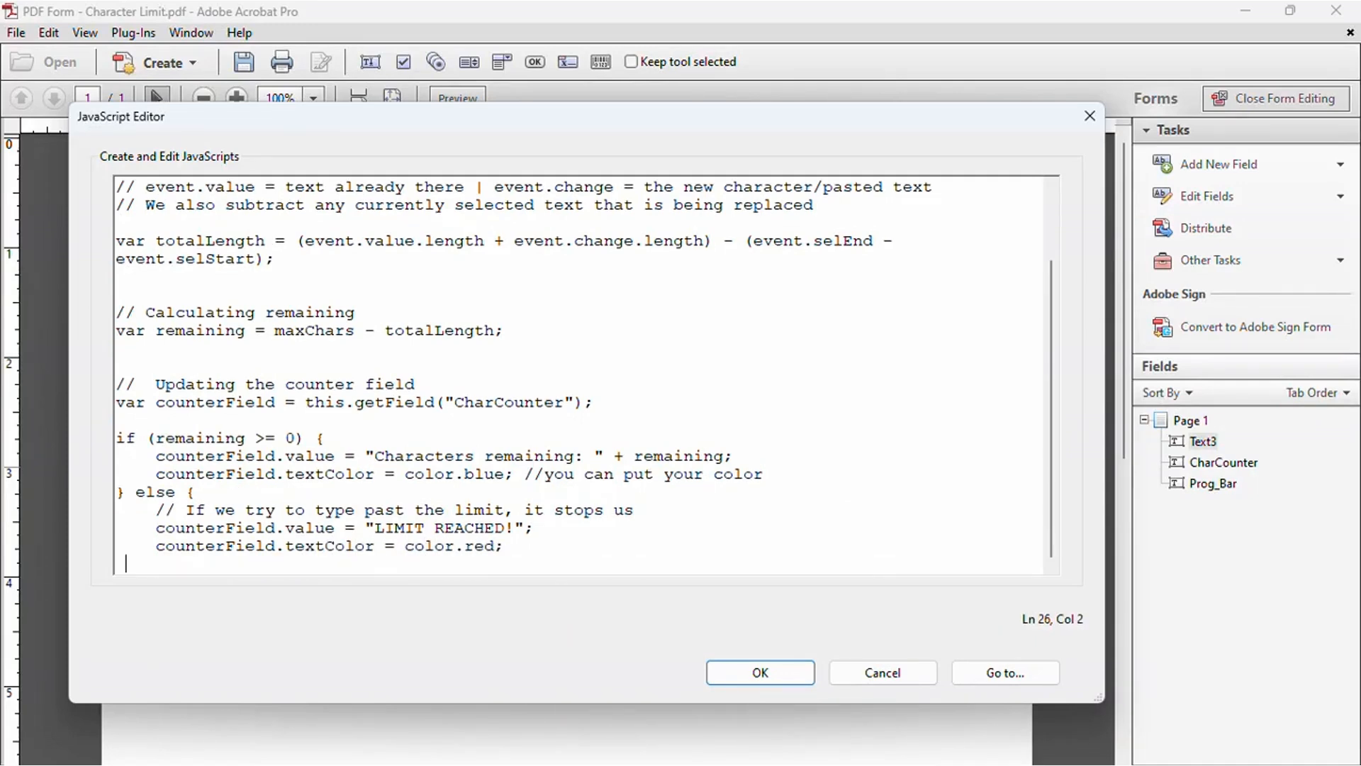
# In the else block, add the comment "This line rejects the keystroke if it exceeds the limit" followed by the line event.rc = false;
pyautogui.press('Return')
pyautogui.write('//')
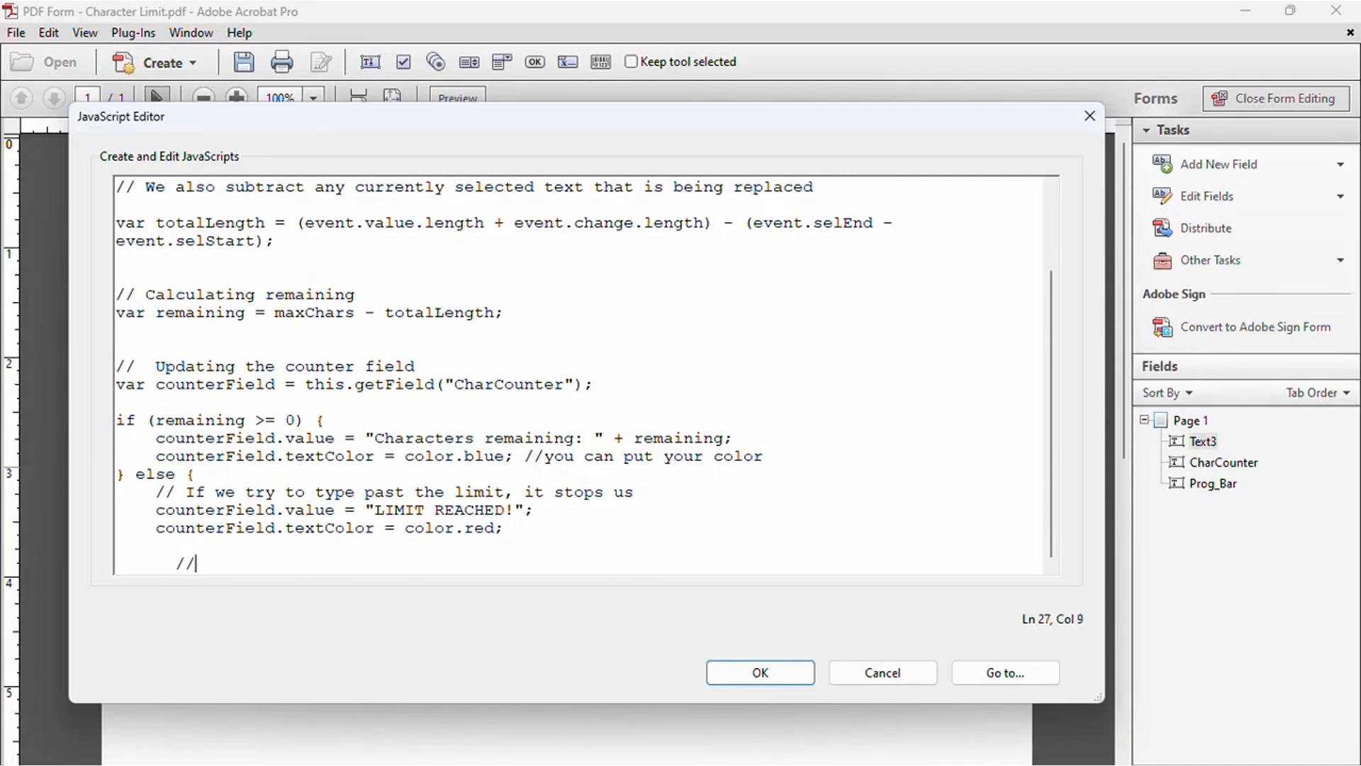
pyautogui.write(' This line re')
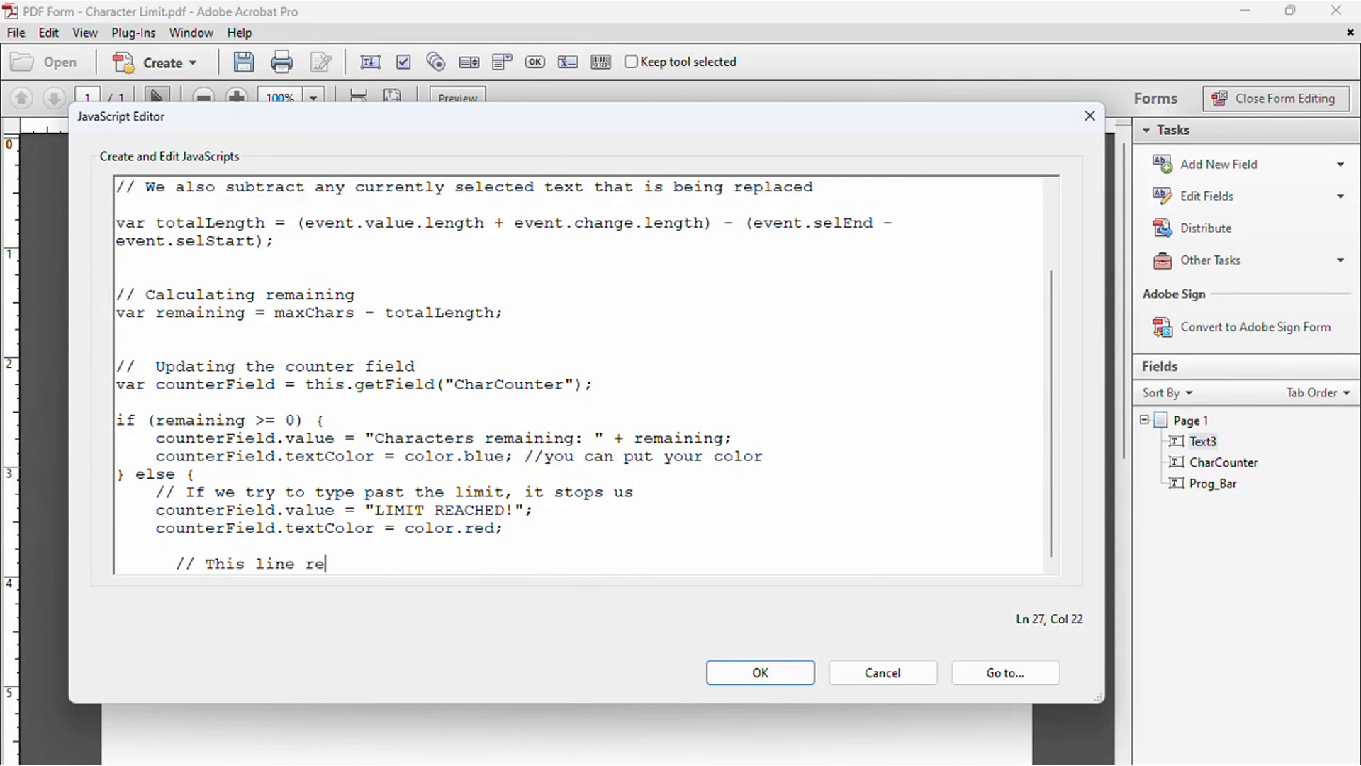
pyautogui.write('jects the ke')
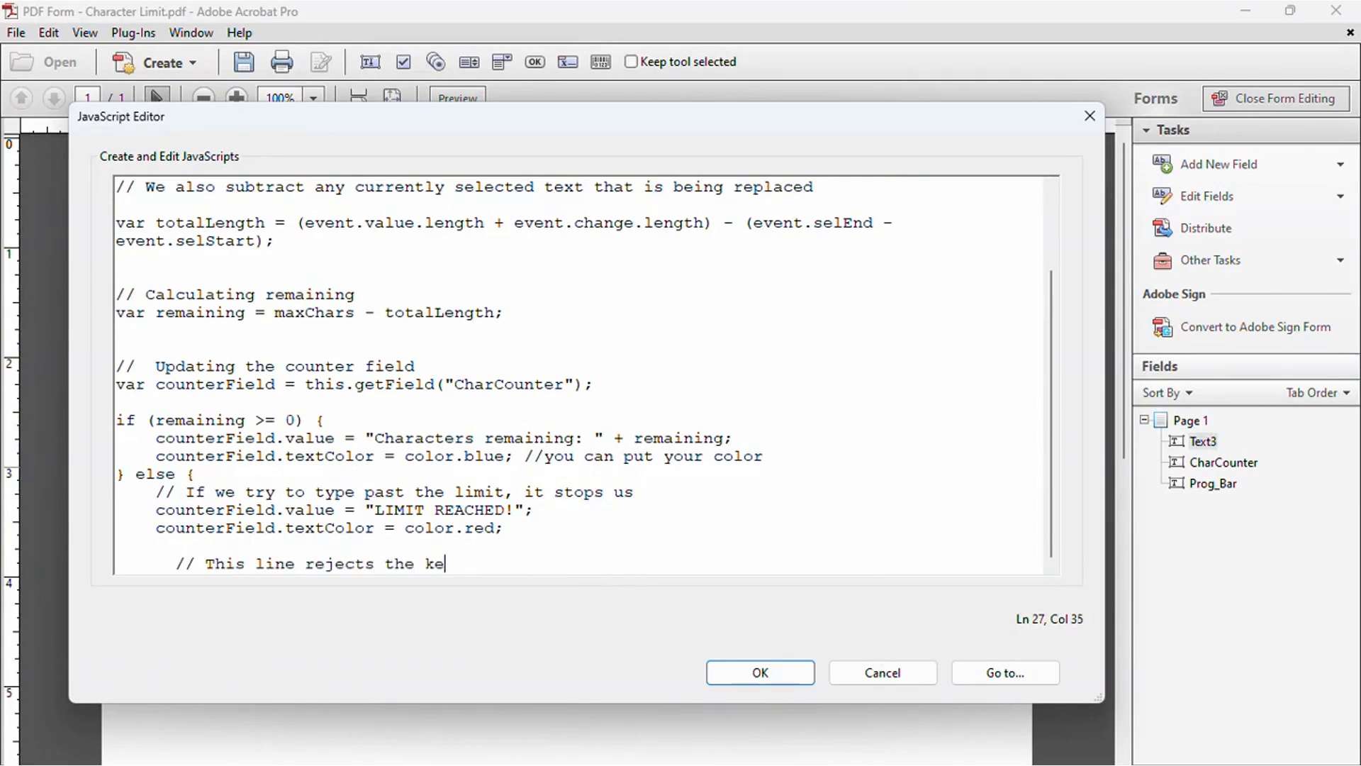
pyautogui.write('ystroke if i')
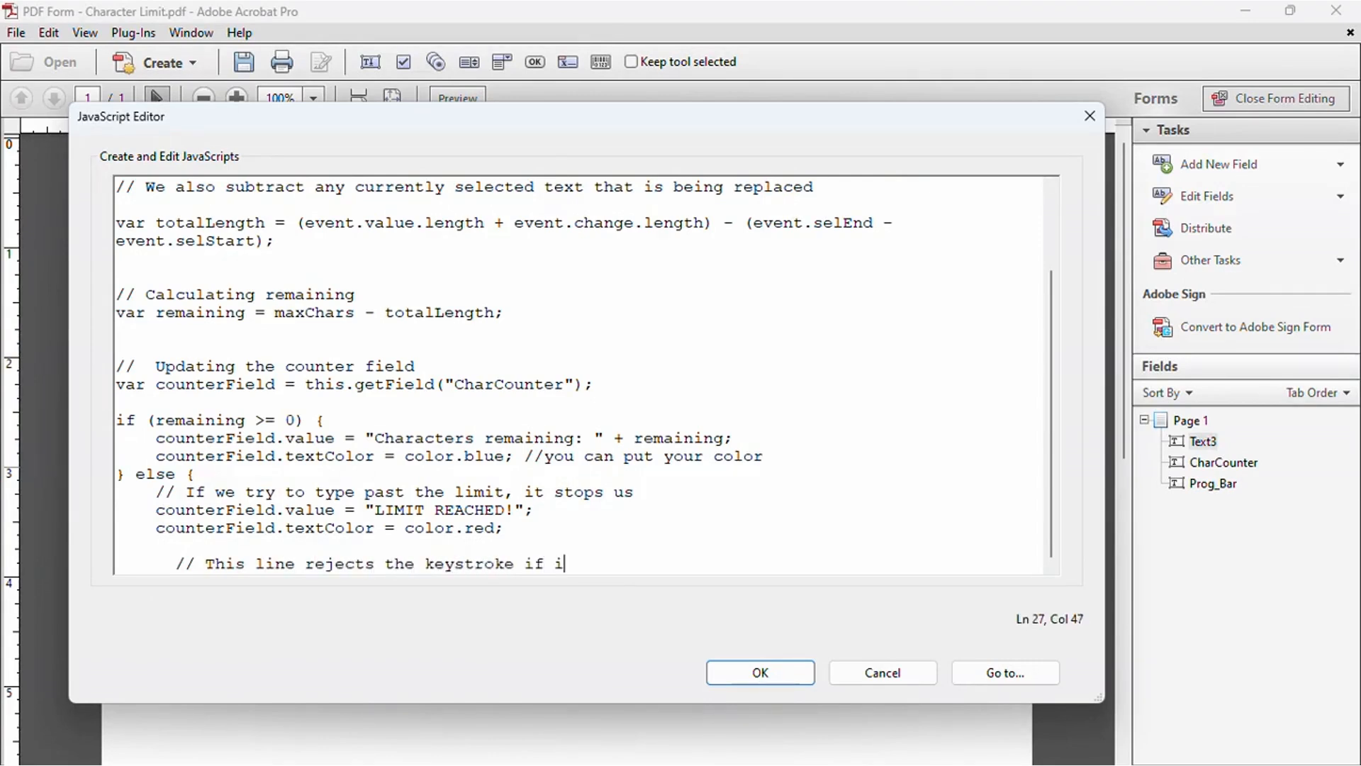
pyautogui.write('t exceeds the ')
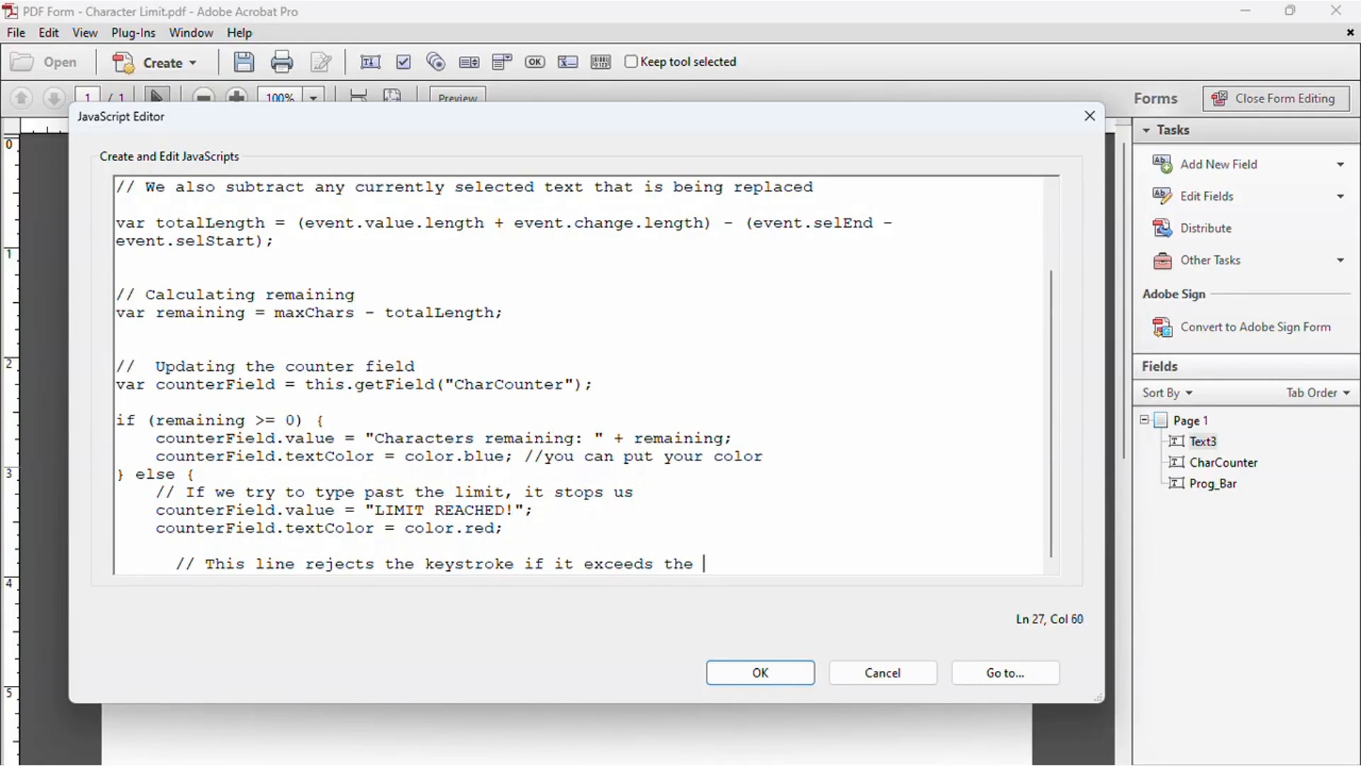
pyautogui.write('limit')
pyautogui.press('Return')
pyautogui.write('ev')
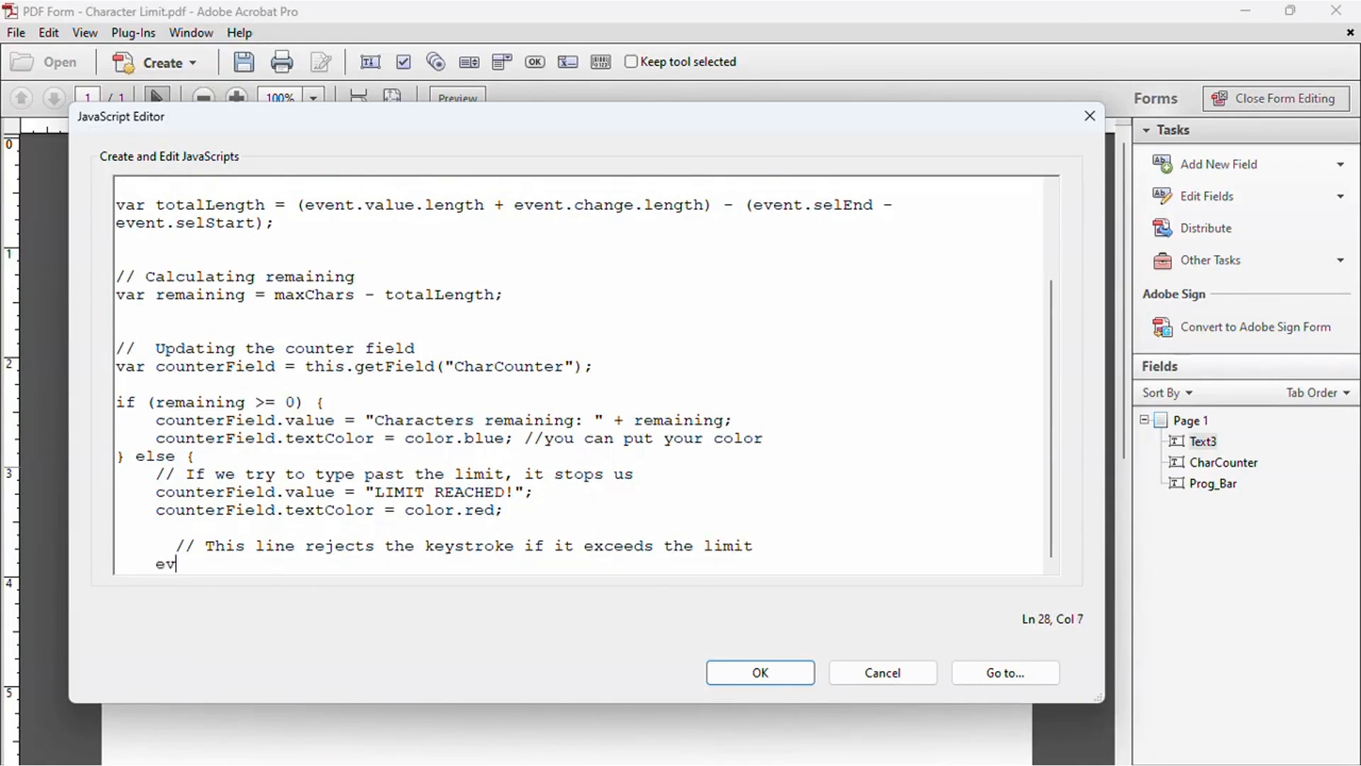
pyautogui.write('ent.rc = false;')
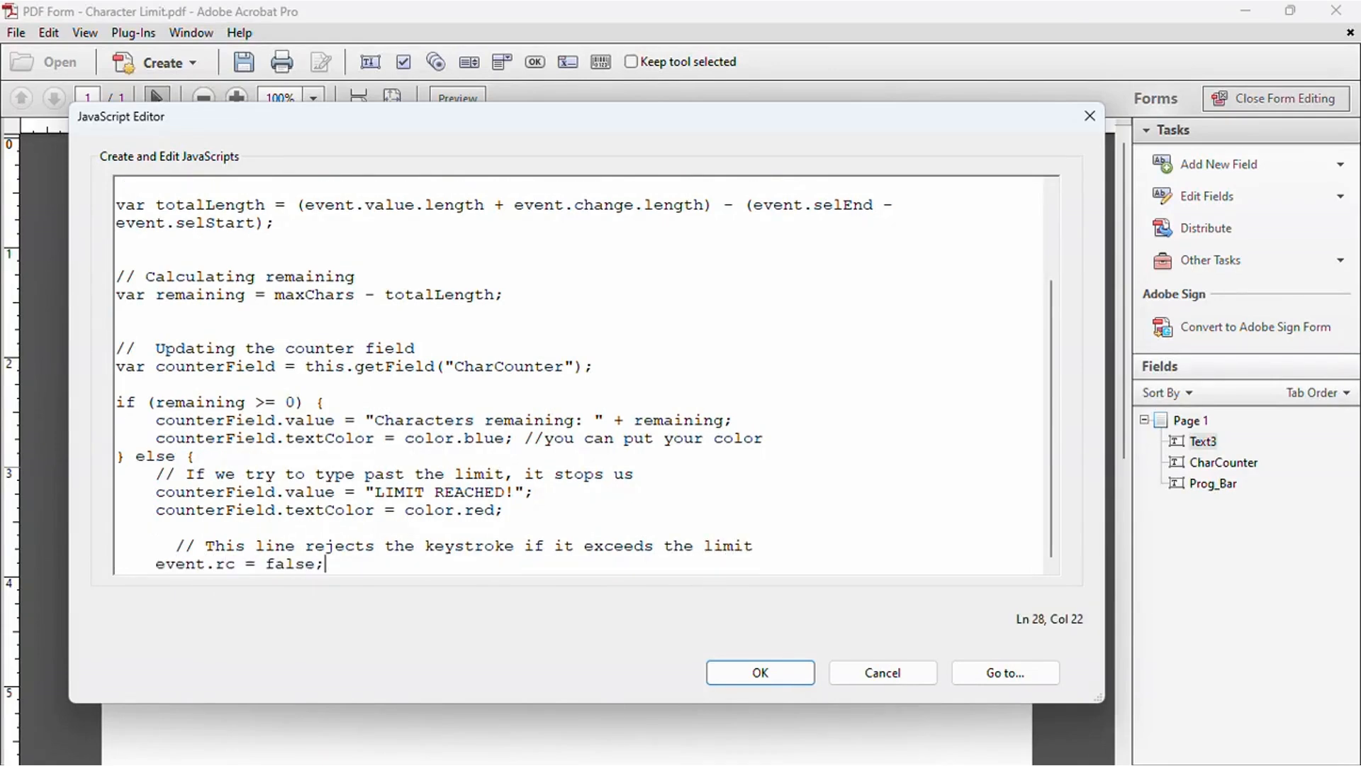
# Add app.beep(); with the trailing comment "Optional: sound alert", and close the else block with a brace
pyautogui.press('Return')
pyautogui.write('app')
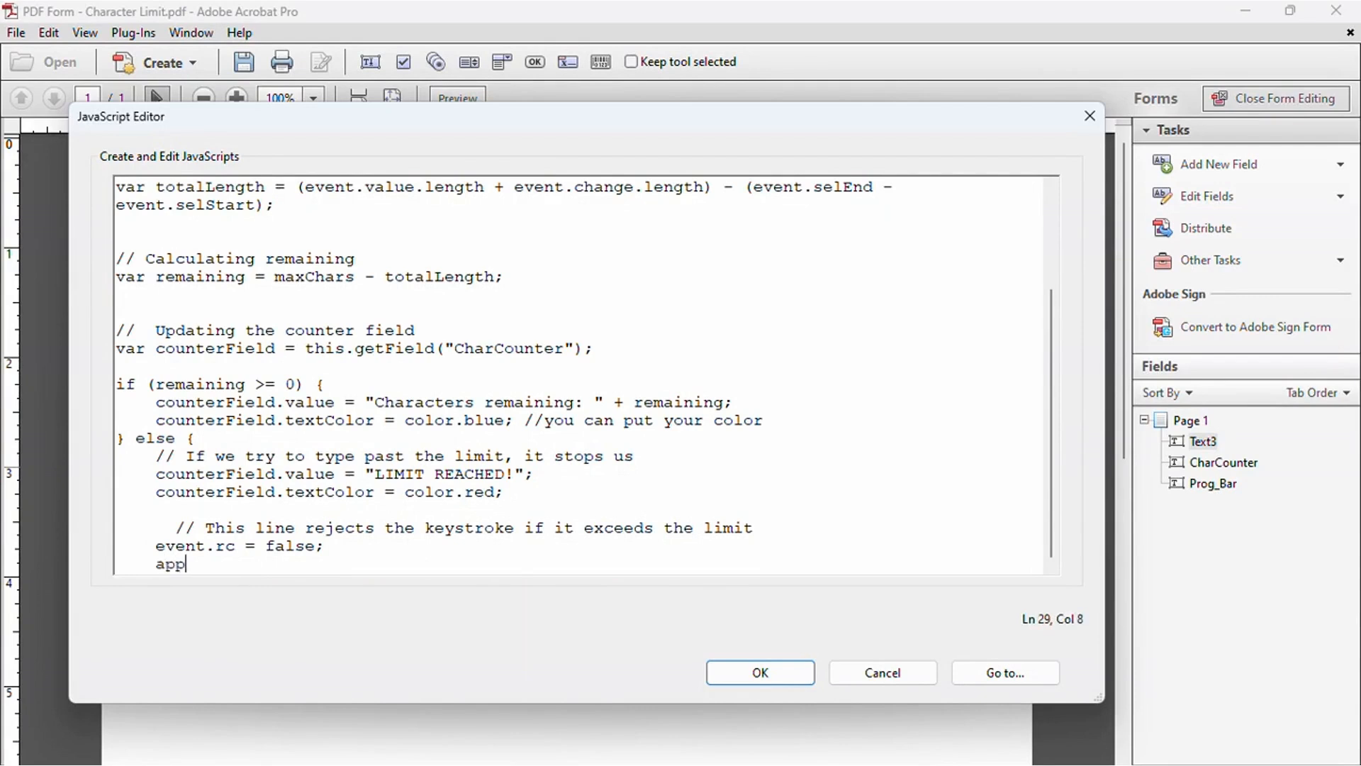
pyautogui.write('.beep(); // O')
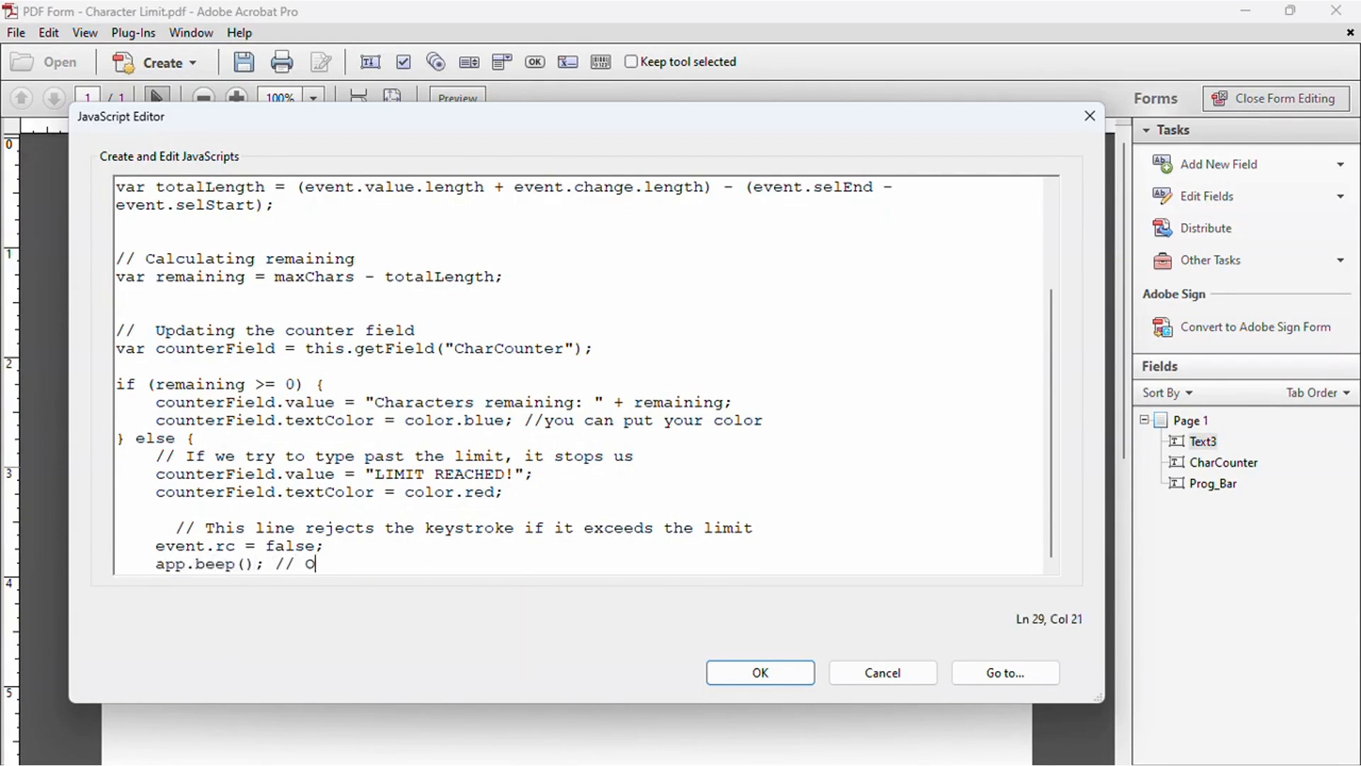
pyautogui.write('ptional: sound alert')
pyautogui.press('Return')
pyautogui.write('}')
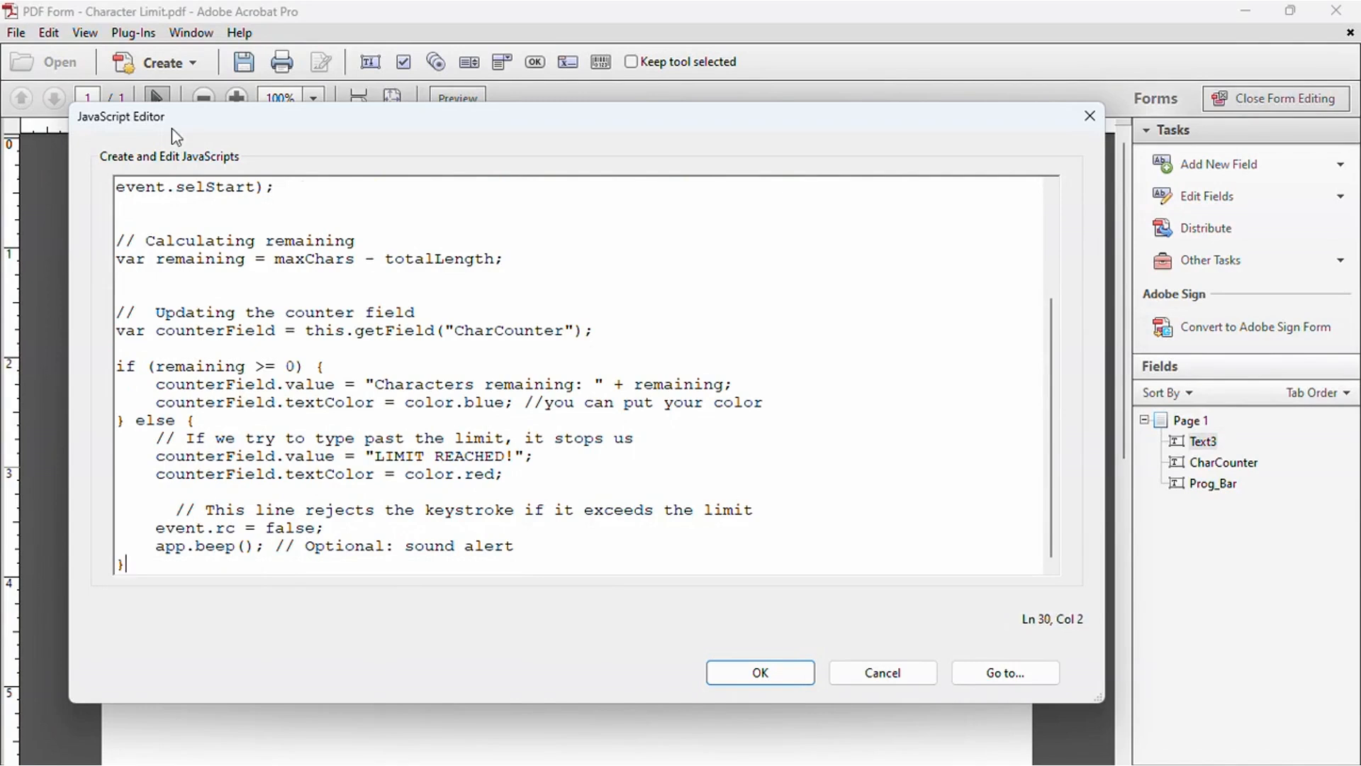
# Save the keystroke script, close the text field's properties, and leave form editing mode
pyautogui.click(758, 673)
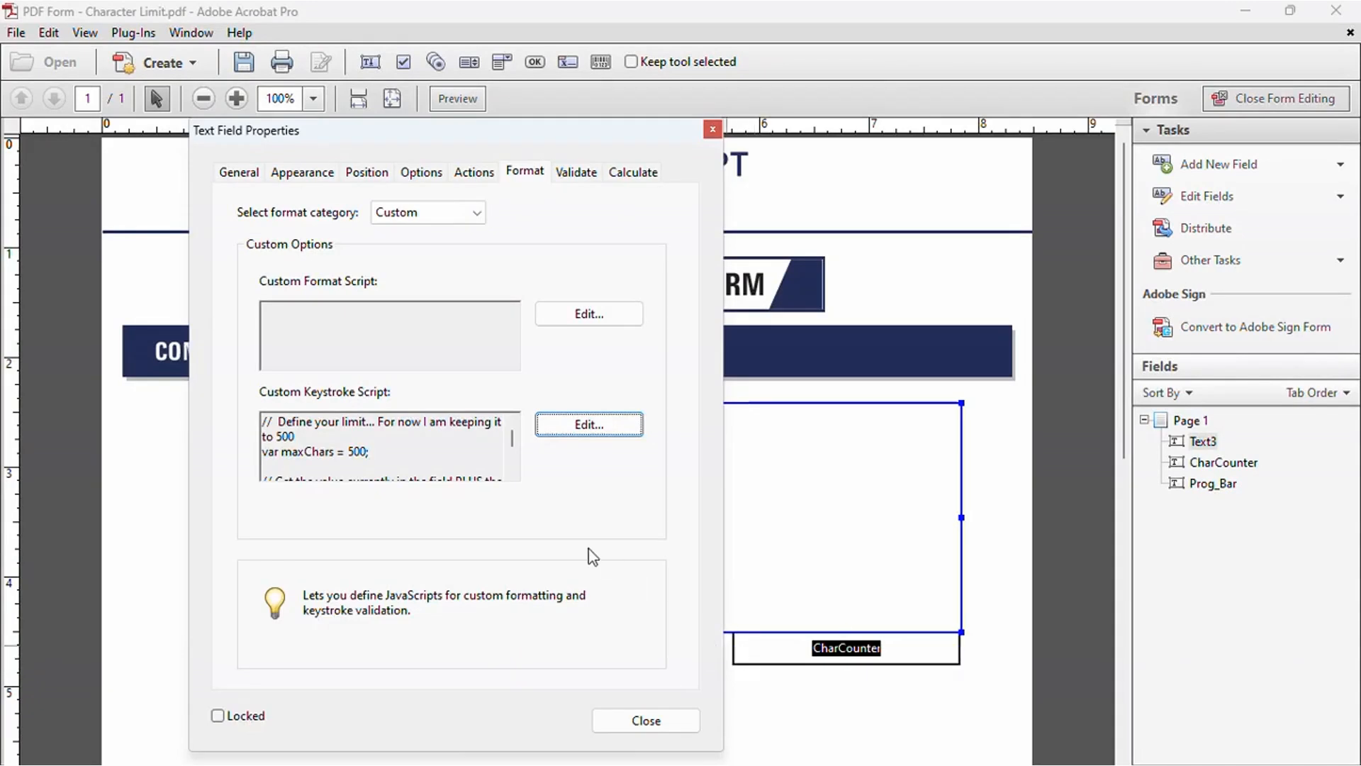
pyautogui.click(631, 720)
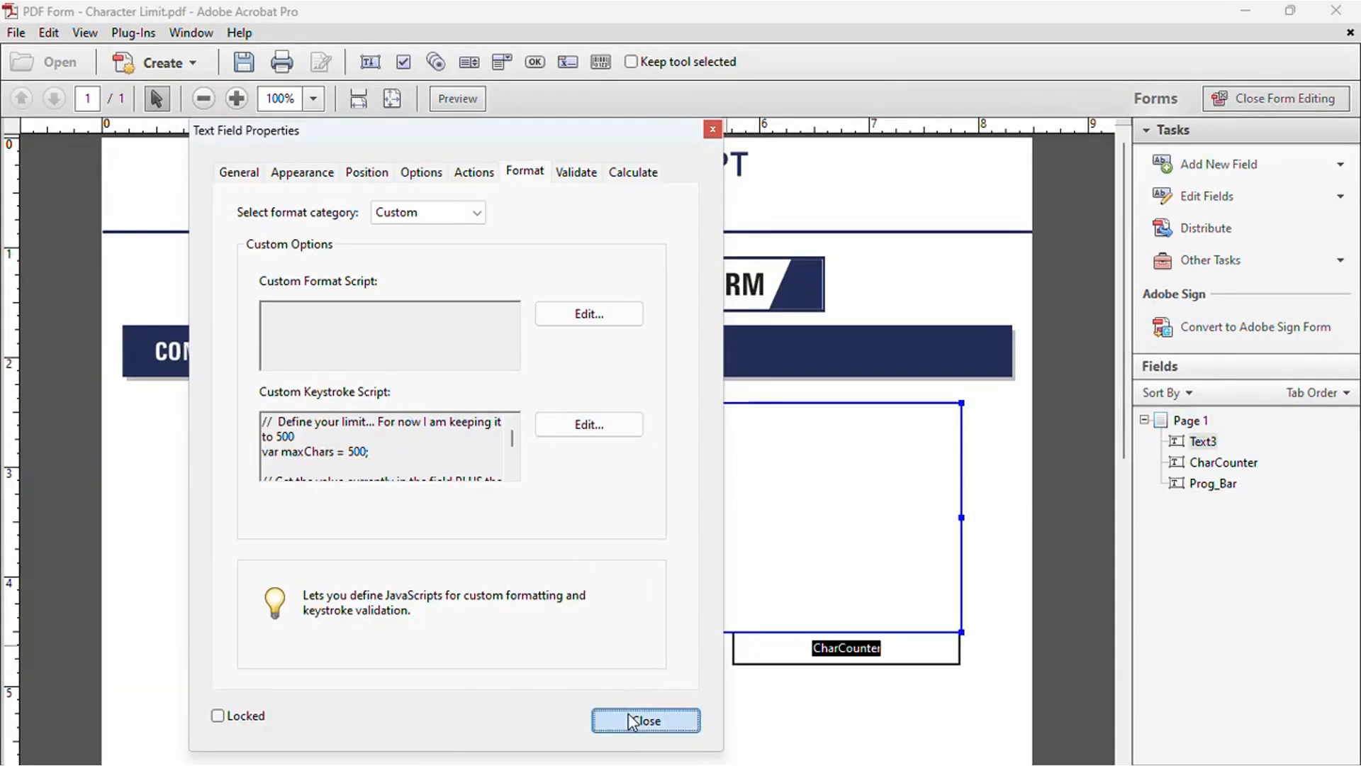
pyautogui.click(1258, 107)
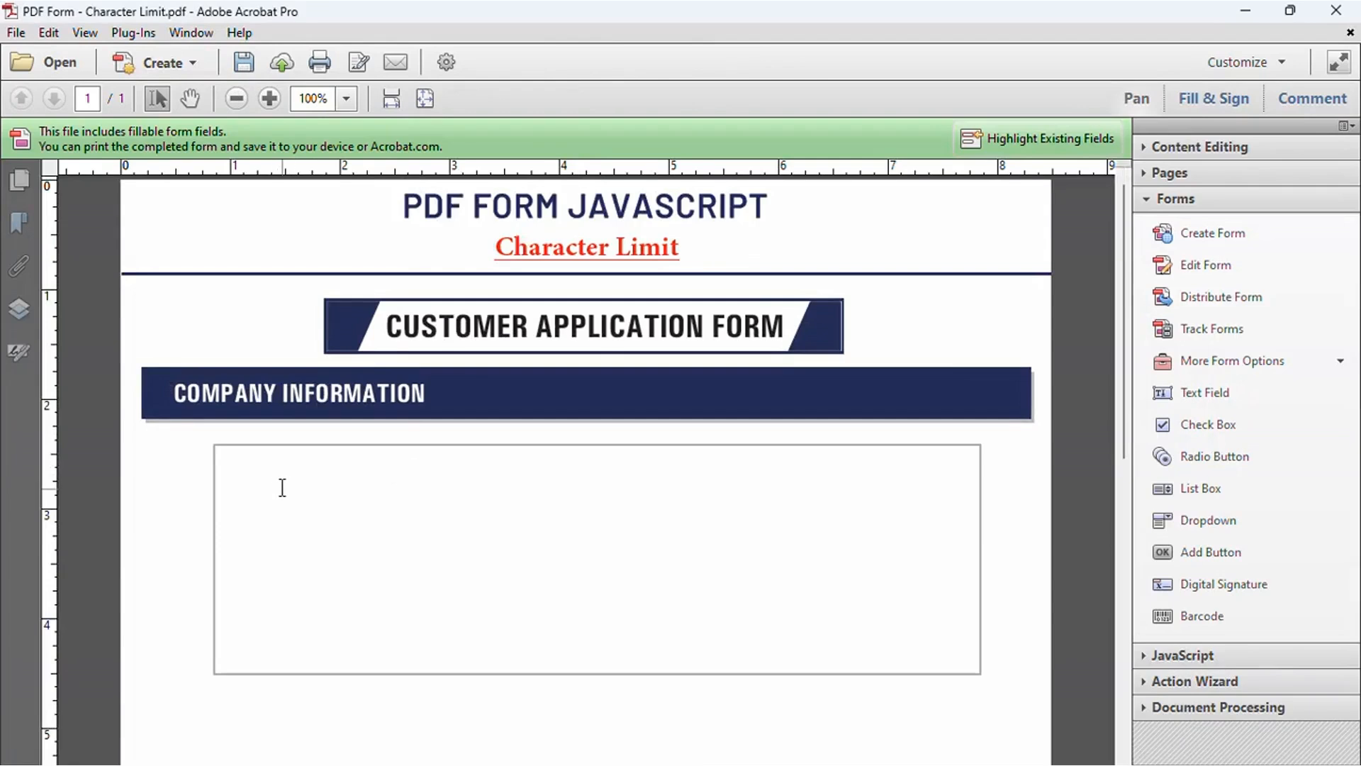
# Fill the large text field with "Here you can see as i type the character limit keeps decreasing", continuing through "stop taking any input in this text field."
pyautogui.click(276, 486)
pyautogui.scroll(-3, 500, 636)
pyautogui.write('Here y')
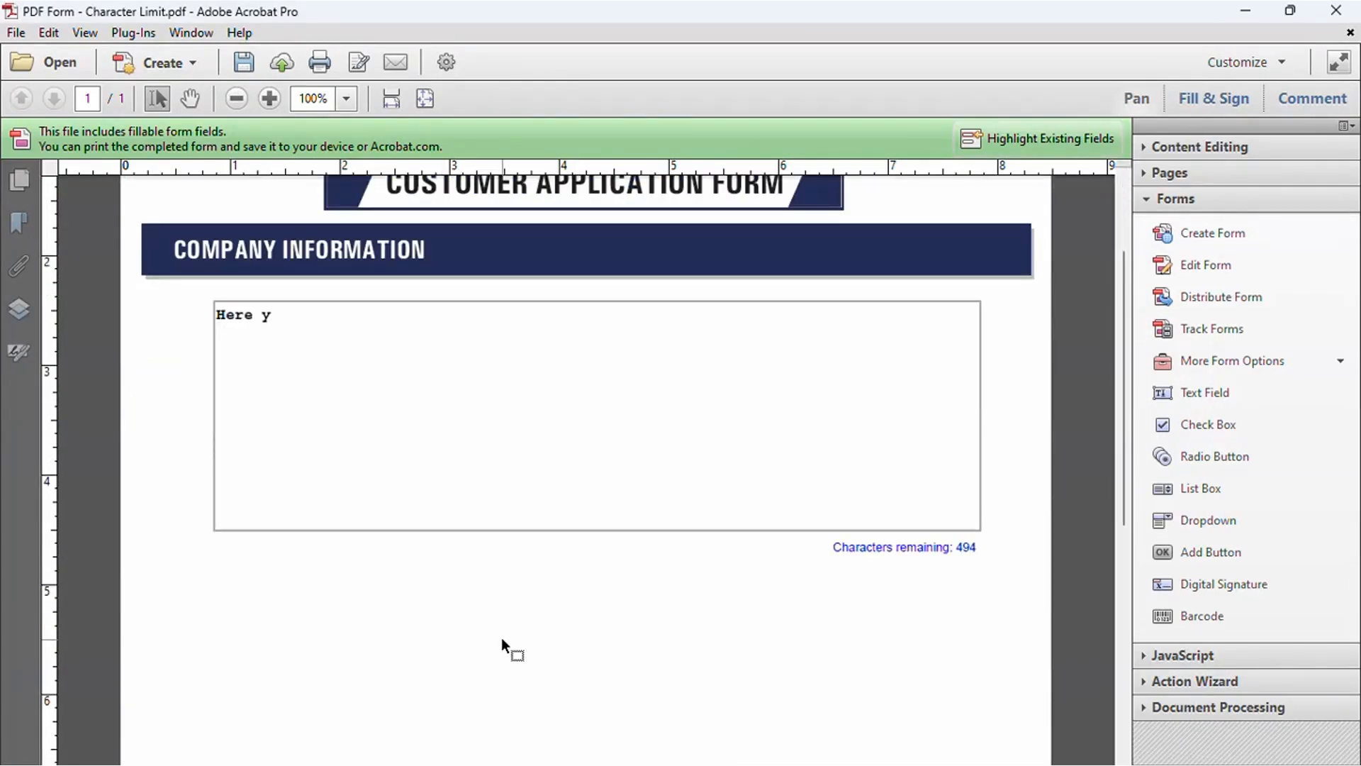
pyautogui.write('ou can see as i type the character li')
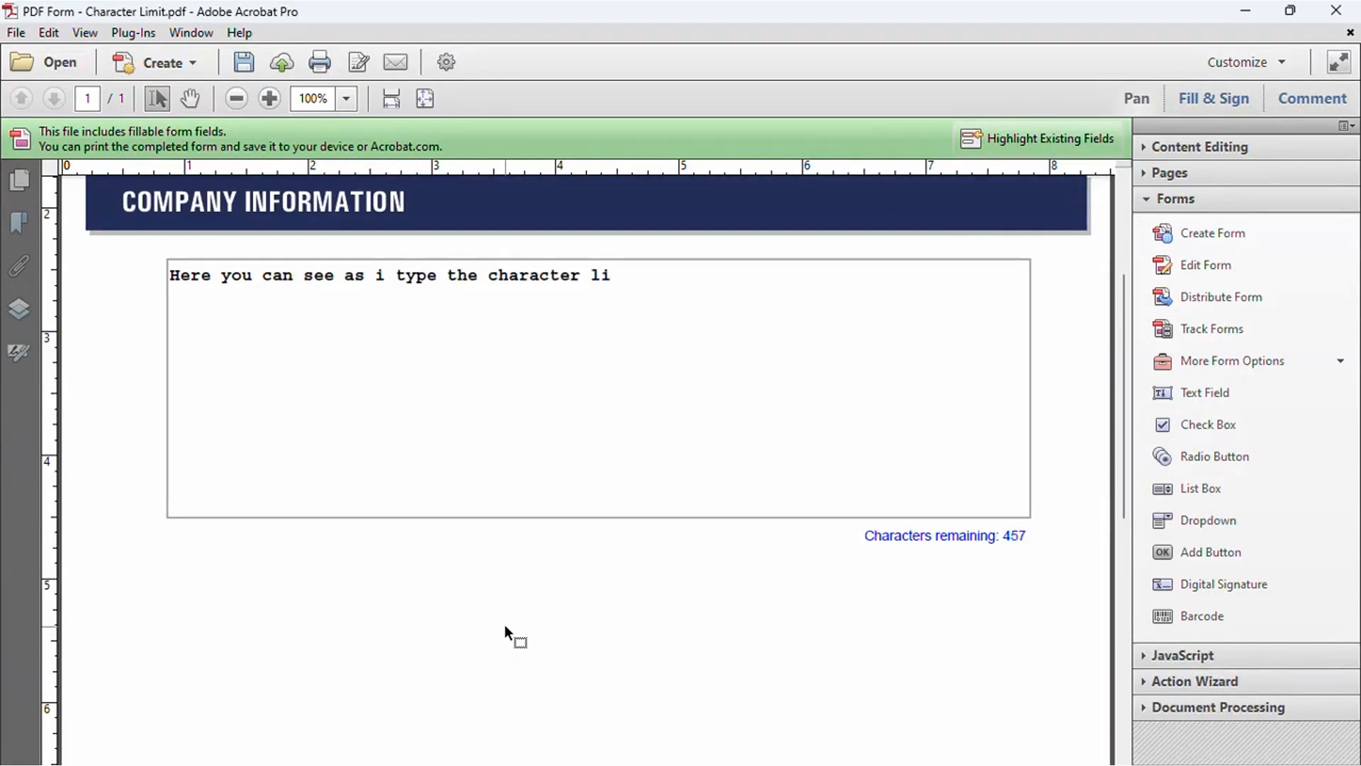
pyautogui.write('mit keeps decr')
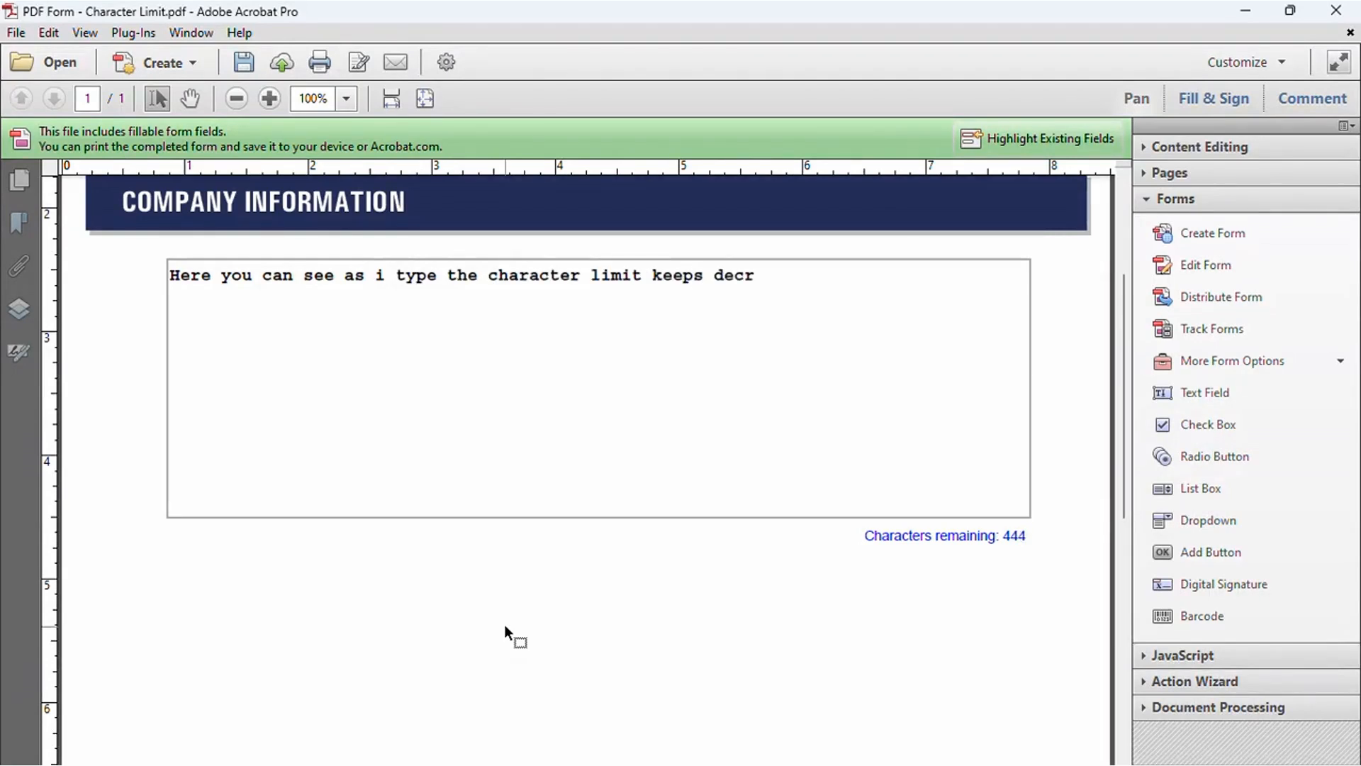
pyautogui.write('easing and a')
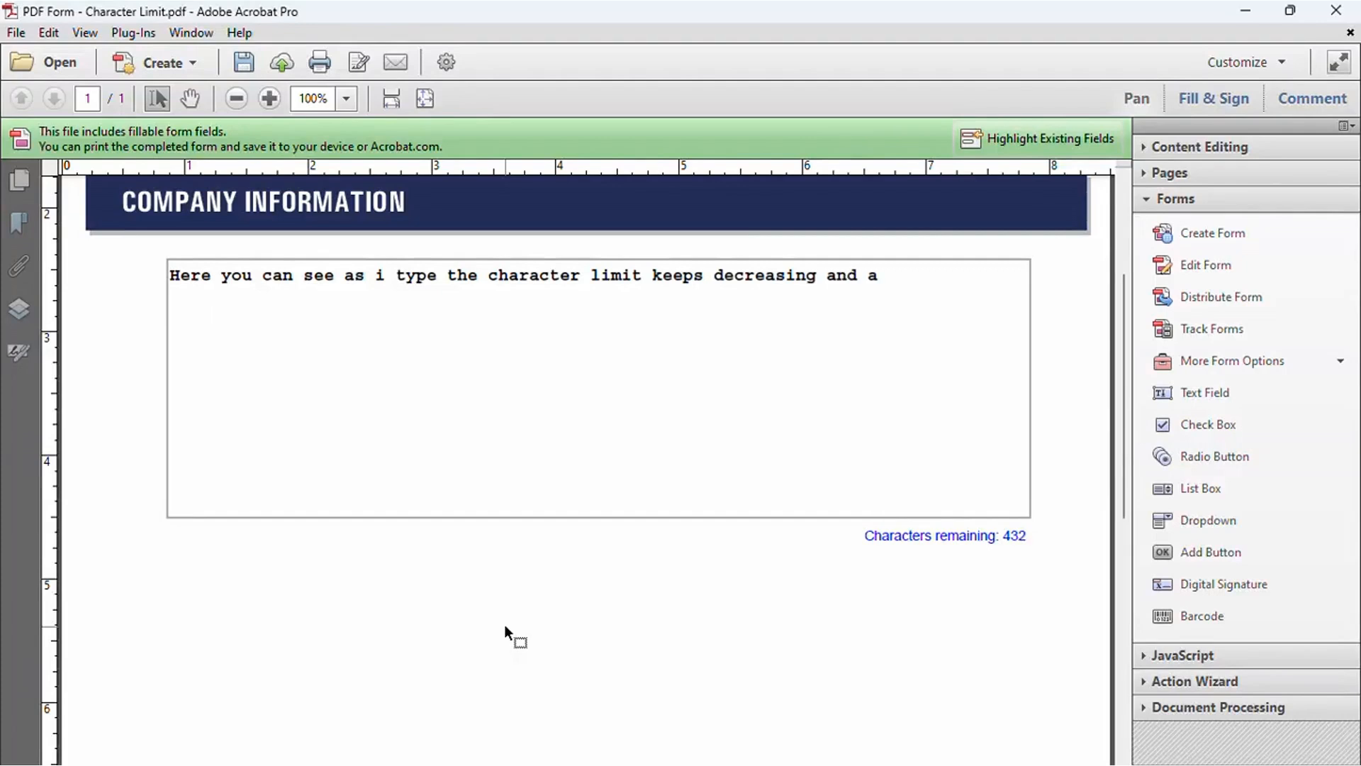
pyautogui.write('s soon as the character l')
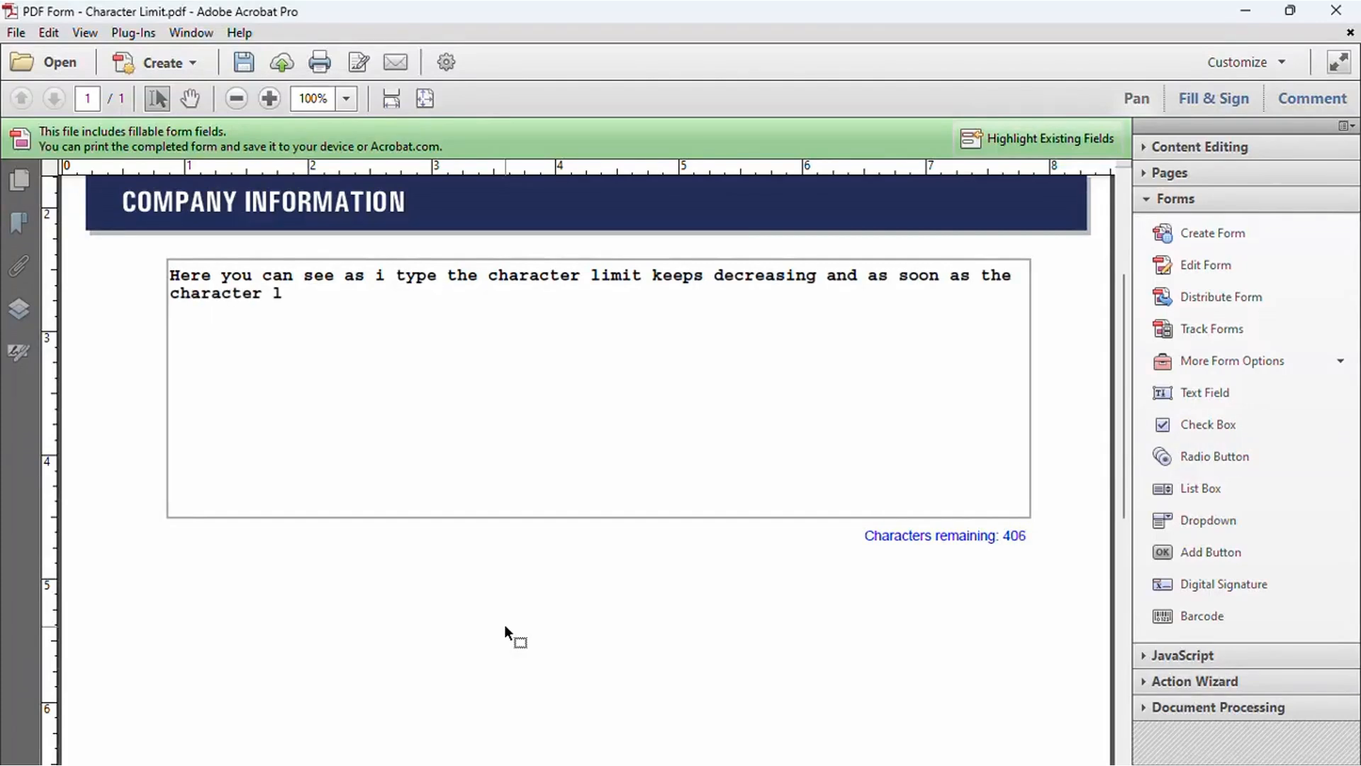
pyautogui.write('imit will re')
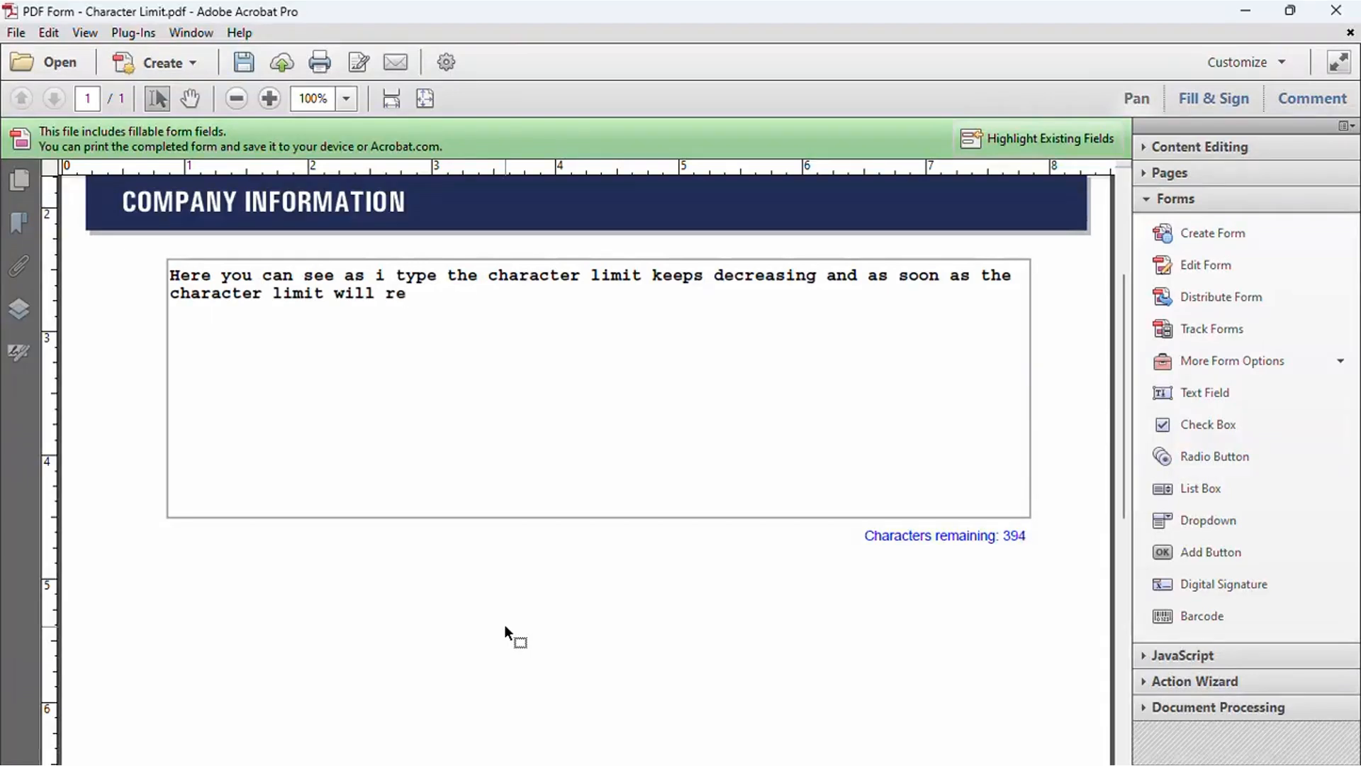
pyautogui.write('ach it will st')
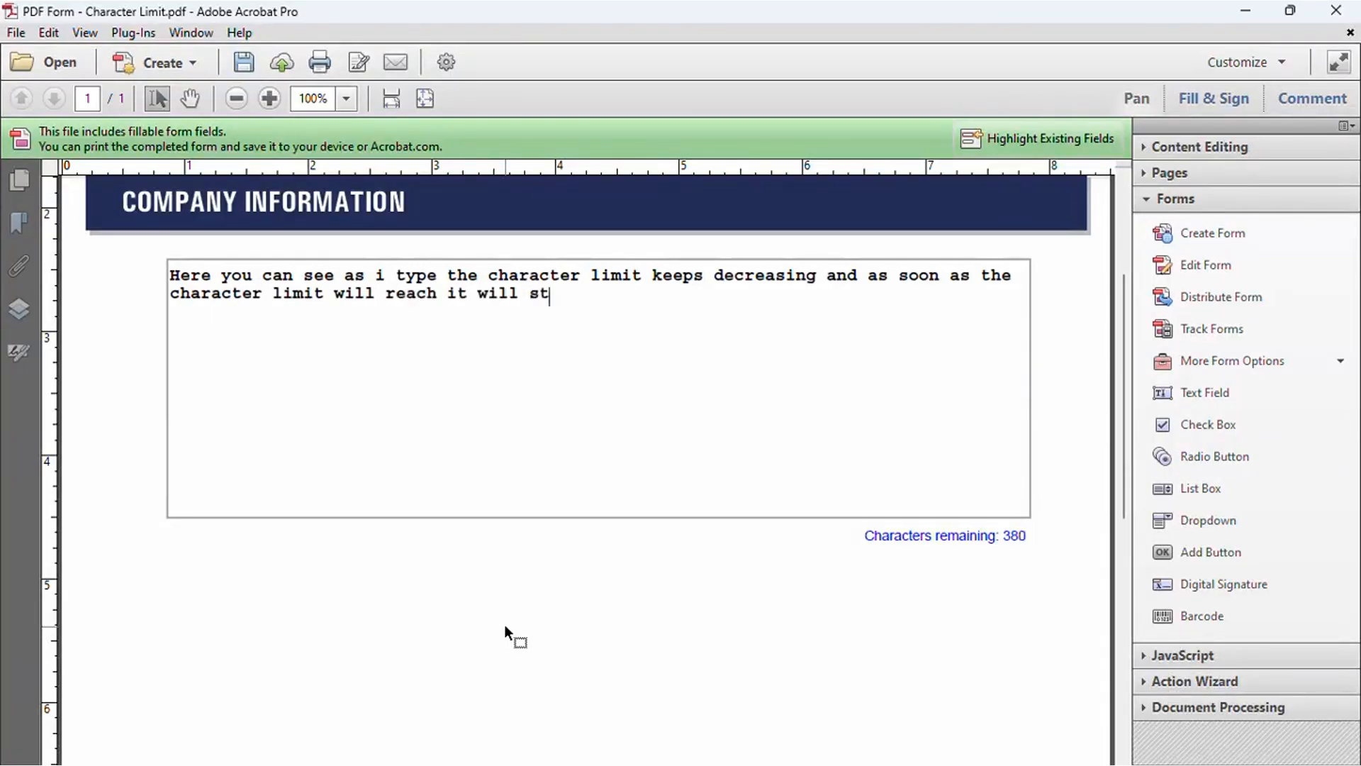
pyautogui.write('op taking an')
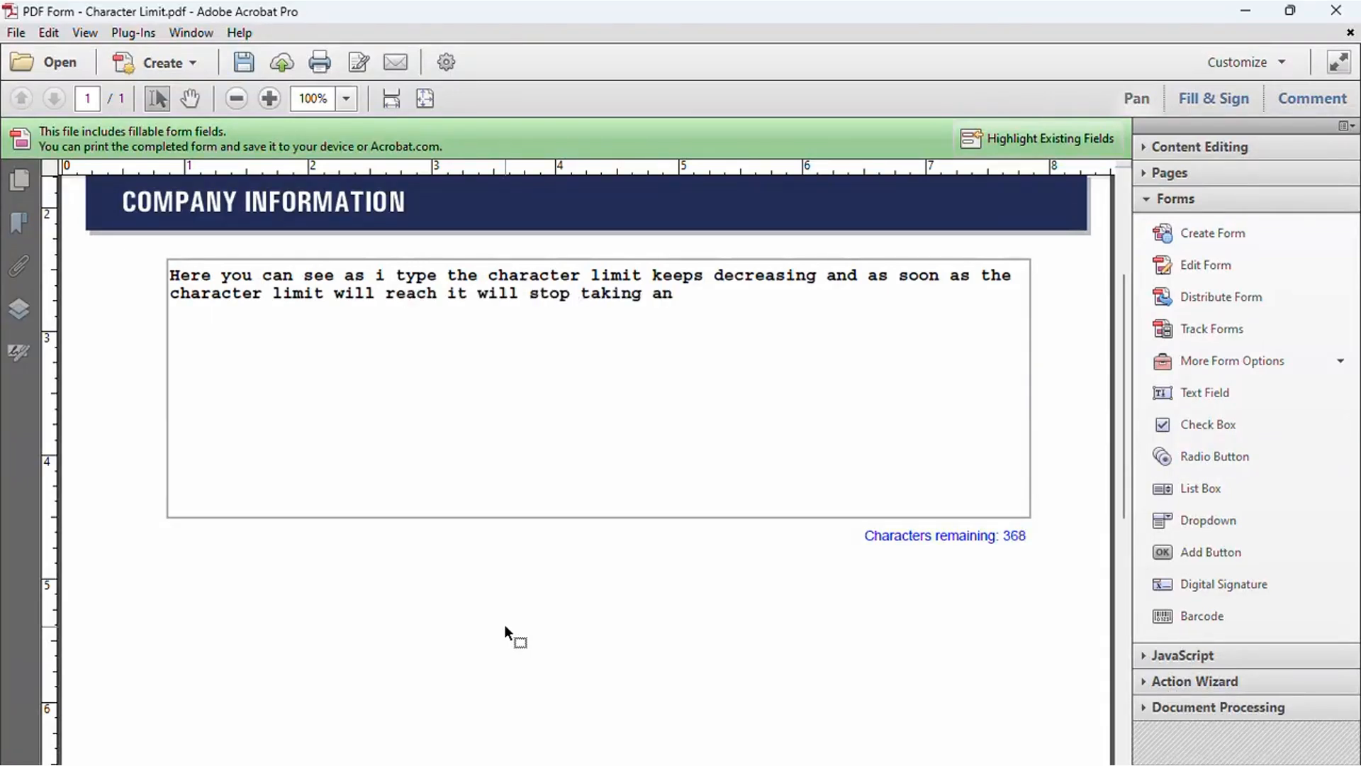
pyautogui.write('y input in th')
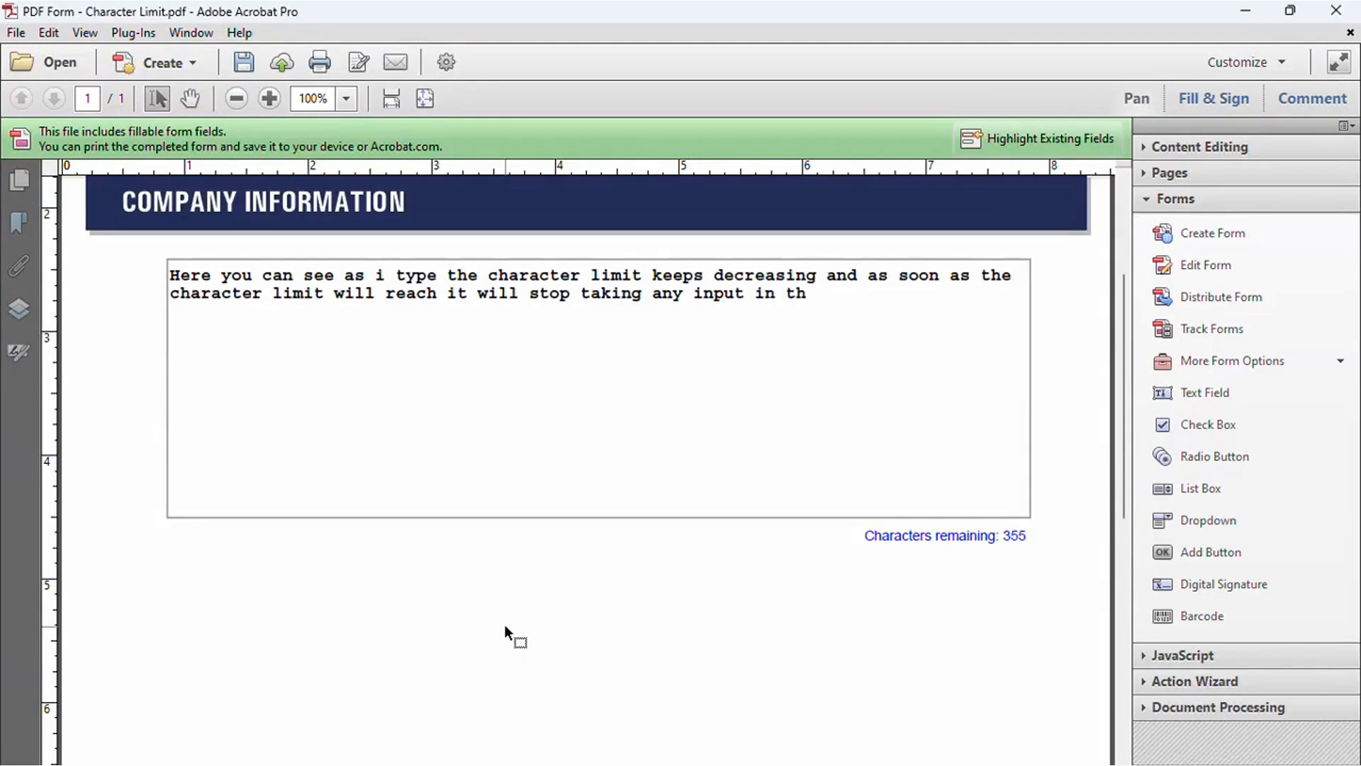
pyautogui.write('is text fiel')
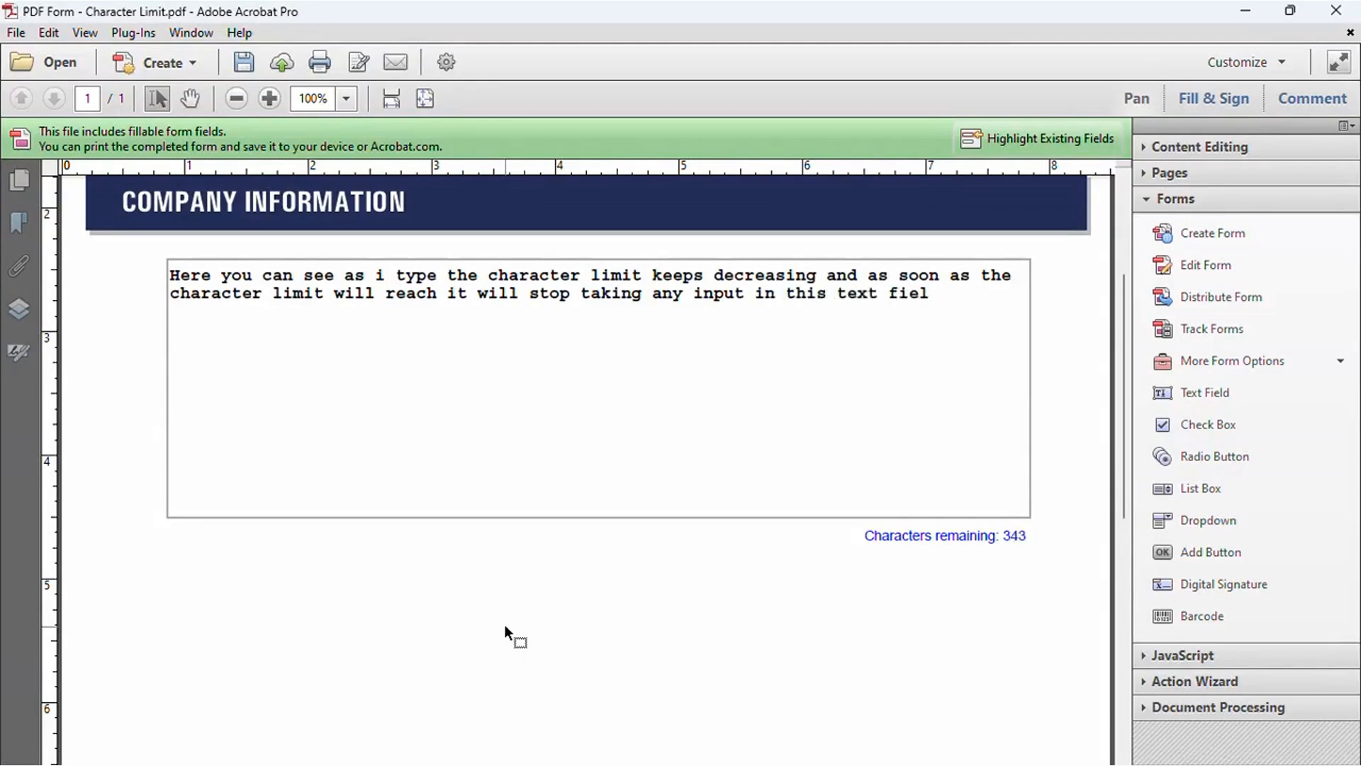
pyautogui.write('d.')
pyautogui.press('BackSpace')
pyautogui.press('BackSpace')
# On a new line of the text field, enter "The quick brown fox jumped right over the lazy dog." twice
pyautogui.press('Return')
pyautogui.write('The quick brown fox j')
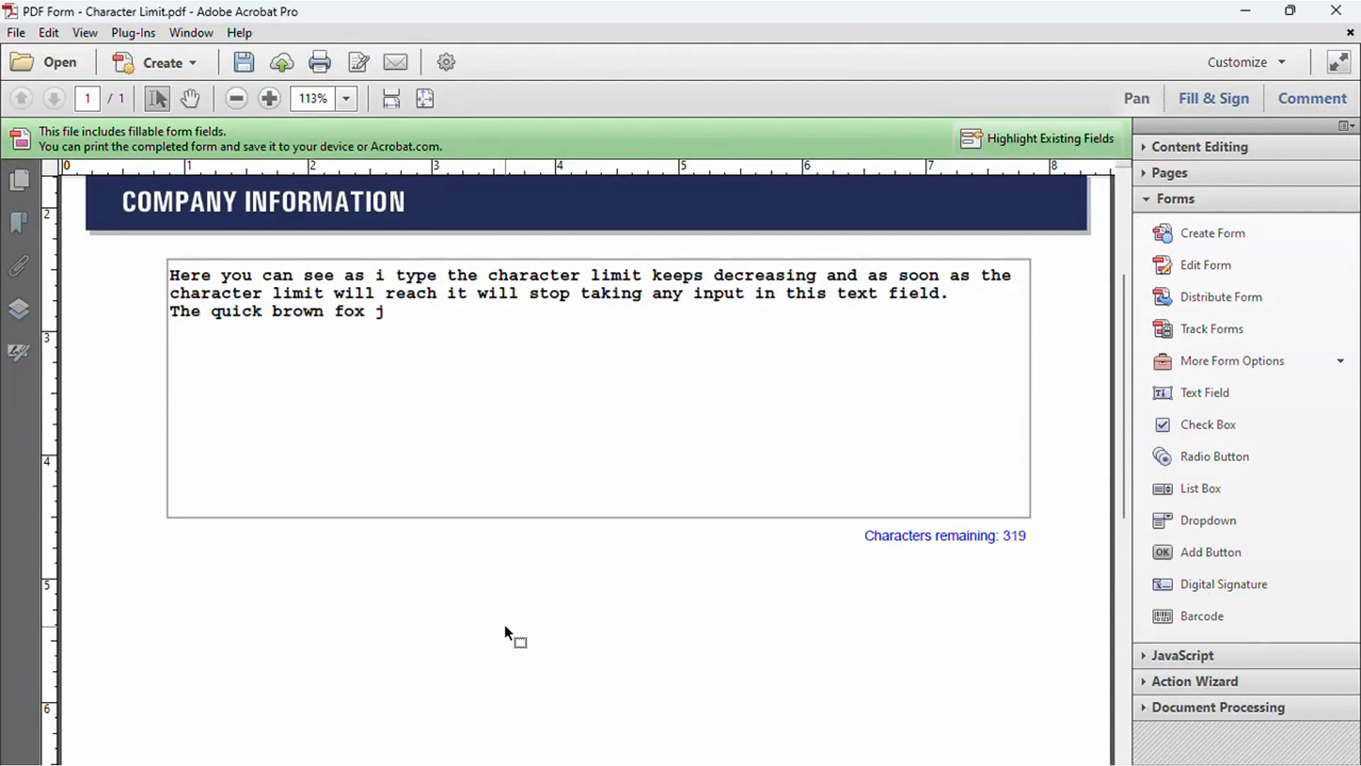
pyautogui.write('umped right over ')
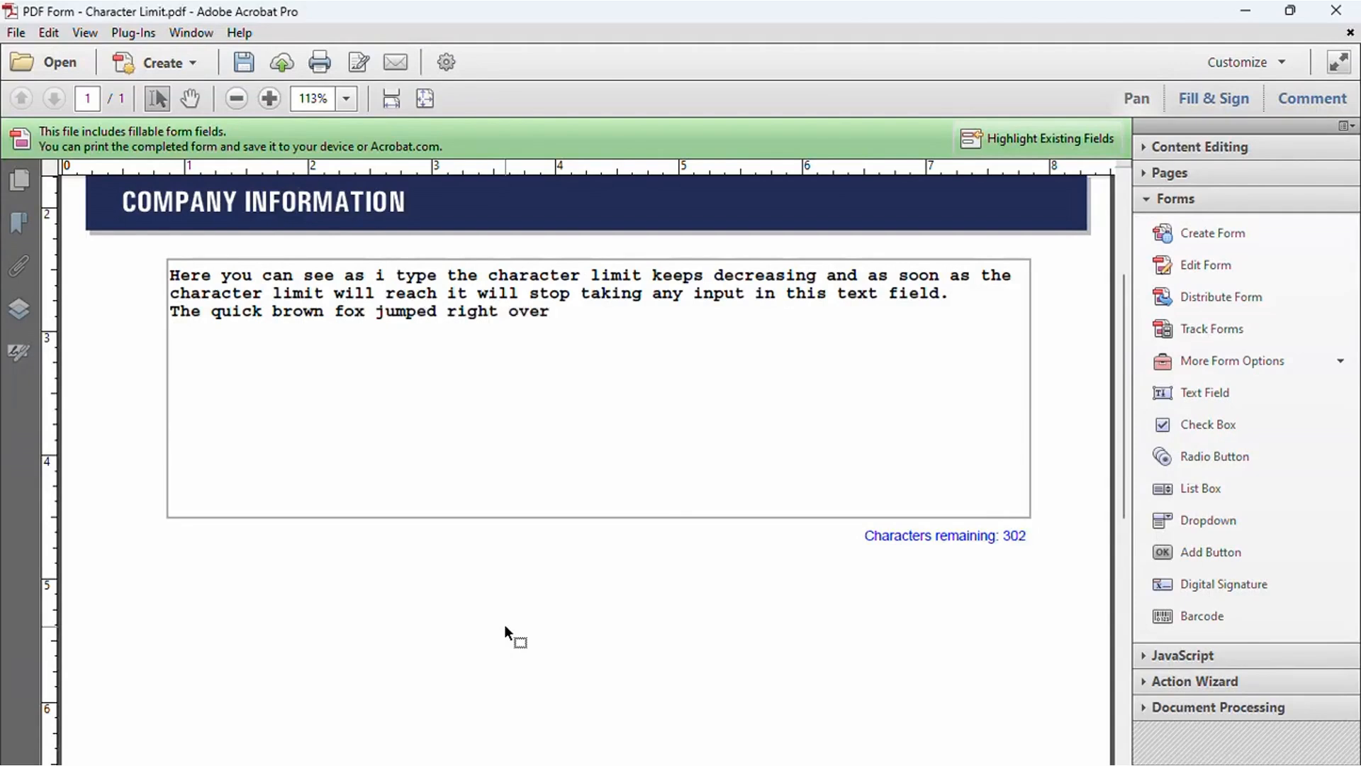
pyautogui.write('the lazy dog. The')
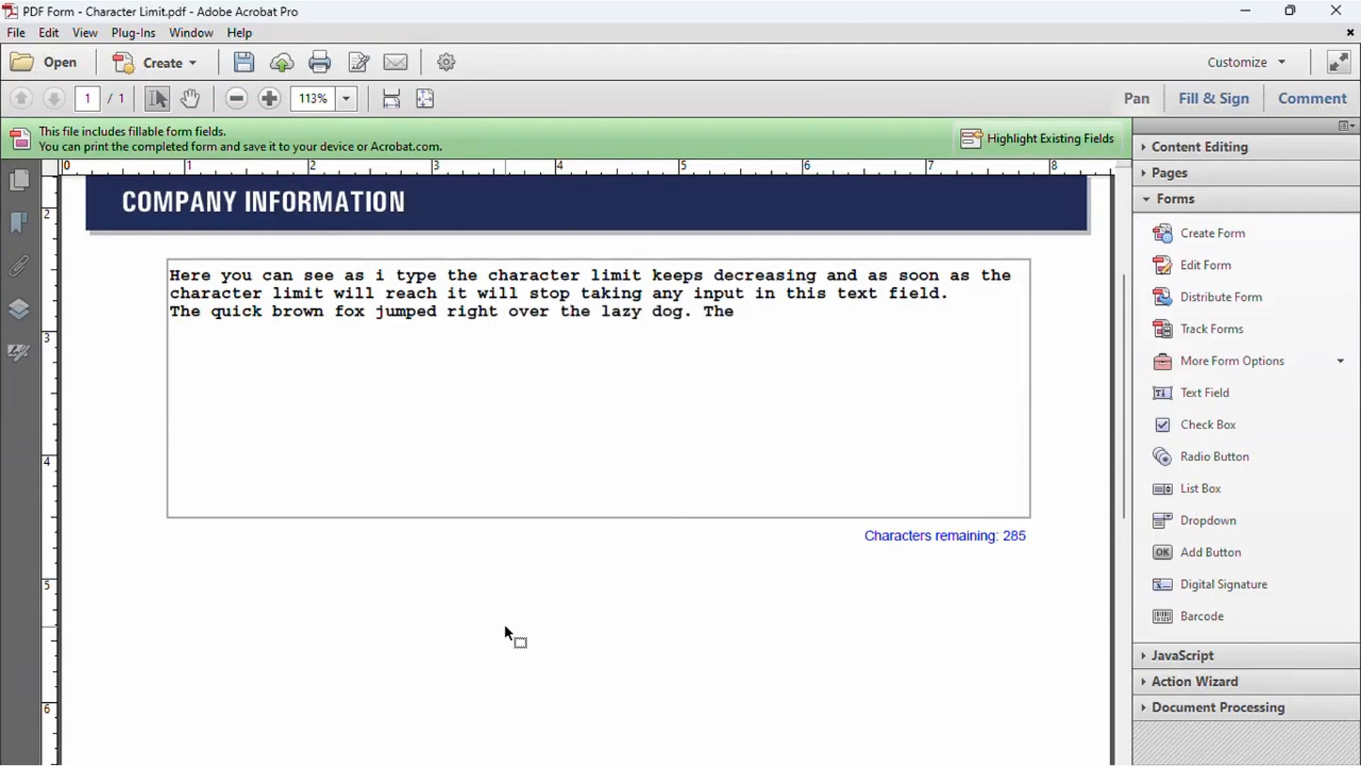
pyautogui.write(' quick brown fox')
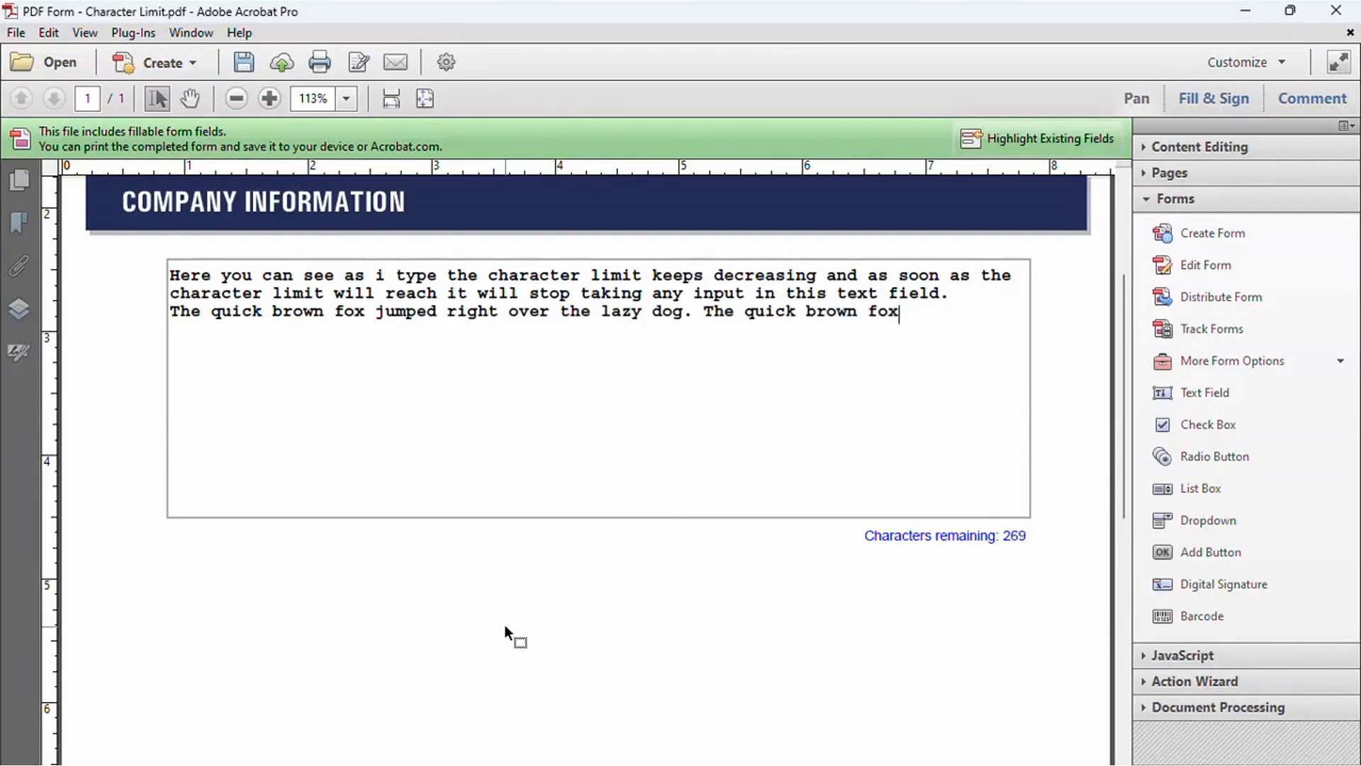
pyautogui.write(' jumped right o ver the l')
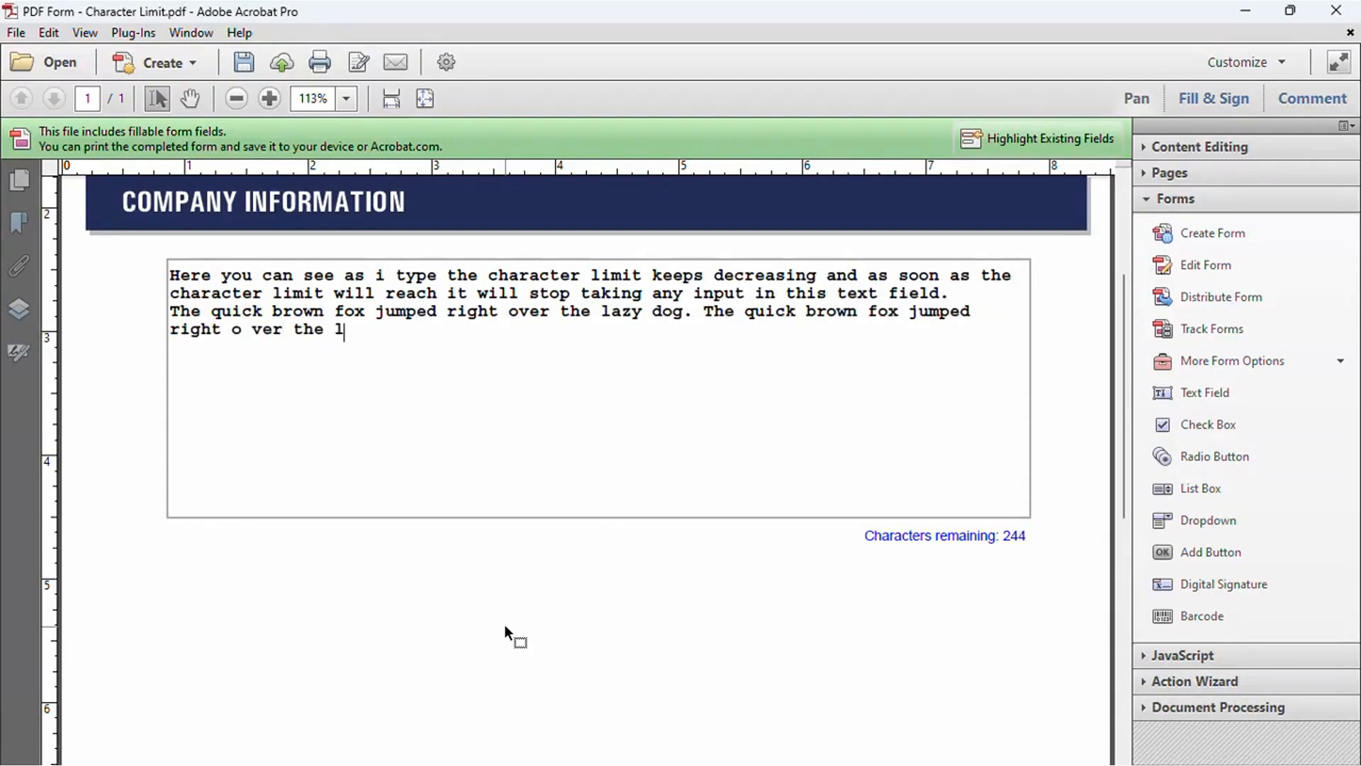
pyautogui.press('BackSpace')
pyautogui.press('BackSpace')
pyautogui.press('BackSpace')
pyautogui.press('BackSpace')
pyautogui.press('BackSpace')
pyautogui.press('BackSpace')
pyautogui.press('BackSpace')
pyautogui.press('BackSpace')
pyautogui.press('BackSpace')
pyautogui.write('ver the lazy dog.')
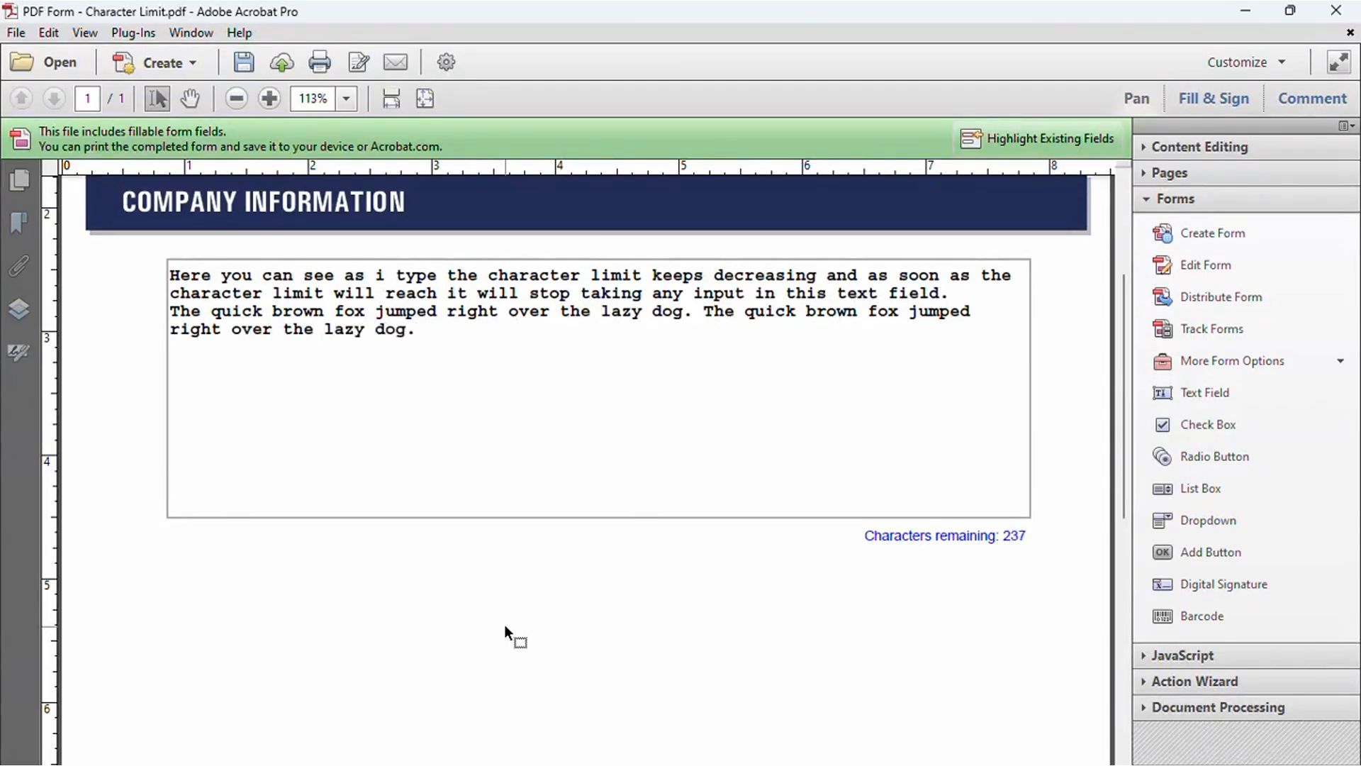
# Copy the second "The quick brown fox jumped right over the lazy dog." sentence in the text field
pyautogui.hotkey('ctrl', 'shift', 'Left')
pyautogui.hotkey('ctrl', 'shift', 'Left')
pyautogui.hotkey('ctrl', 'shift', 'Left')
pyautogui.hotkey('ctrl', 'shift', 'Left')
pyautogui.hotkey('ctrl', 'shift', 'Left')
pyautogui.hotkey('ctrl', 'shift', 'Left')
pyautogui.hotkey('ctrl', 'shift', 'Left')
pyautogui.hotkey('ctrl', 'shift', 'Left')
pyautogui.hotkey('ctrl', 'shift', 'Left')
pyautogui.hotkey('ctrl', 'shift', 'Left')
pyautogui.hotkey('ctrl', 'c')
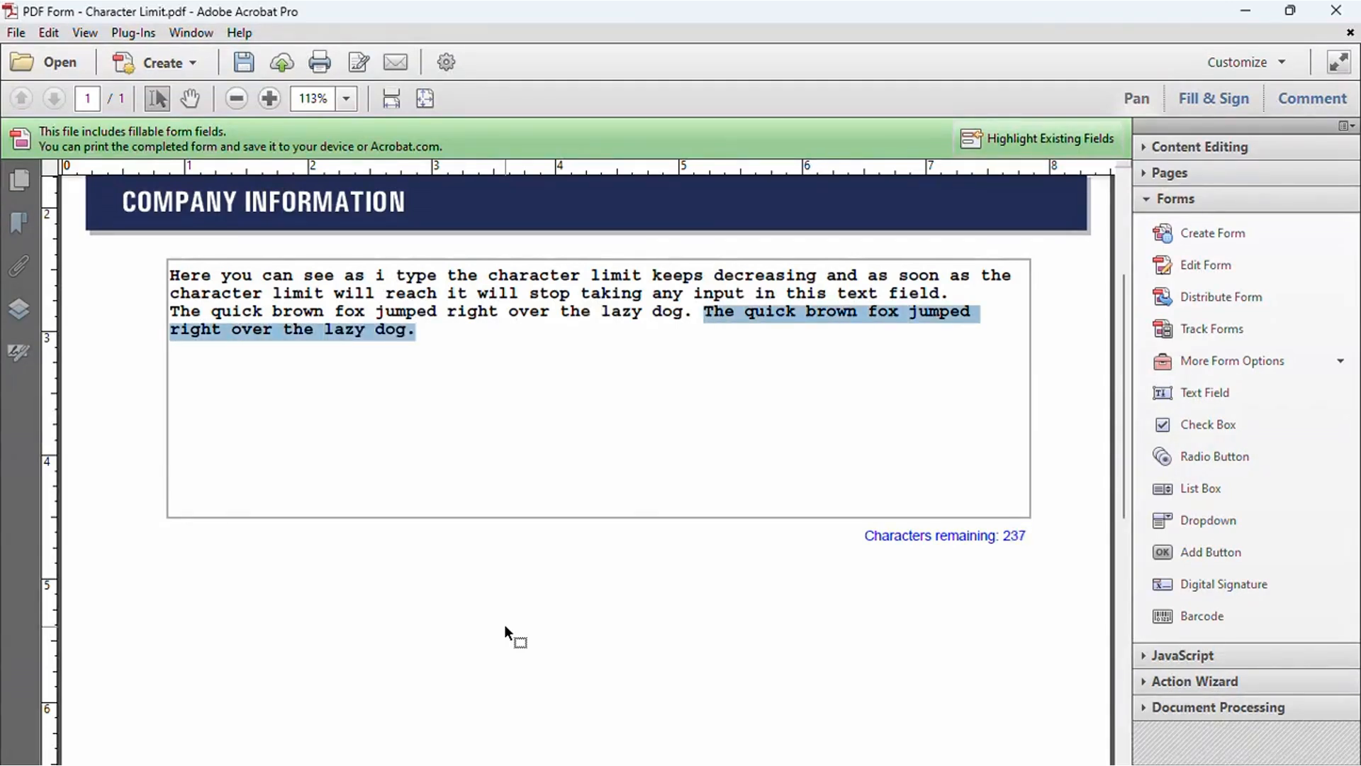
# Paste the copied sentence five times at the end of the text to test the character limit
pyautogui.press('Right')
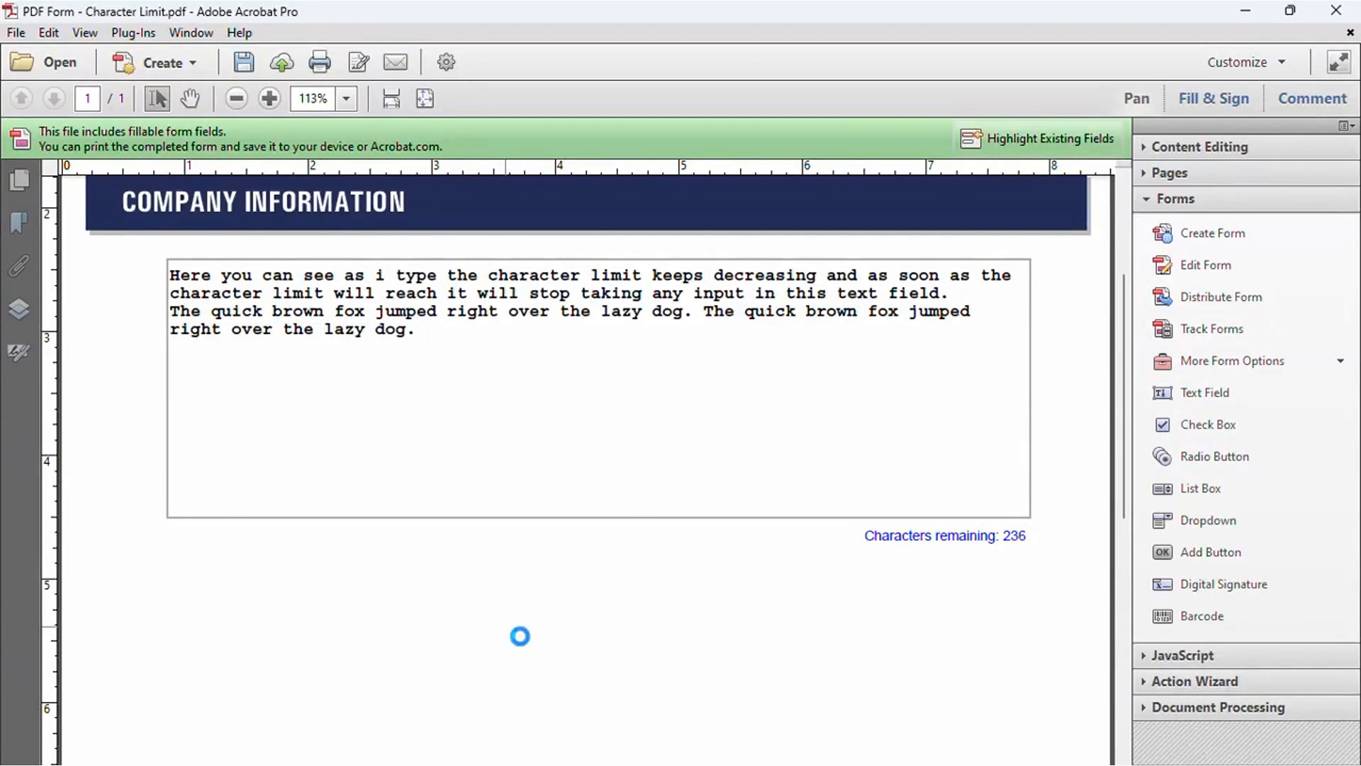
pyautogui.hotkey('ctrl', 'v')
pyautogui.hotkey('ctrl', 'v')
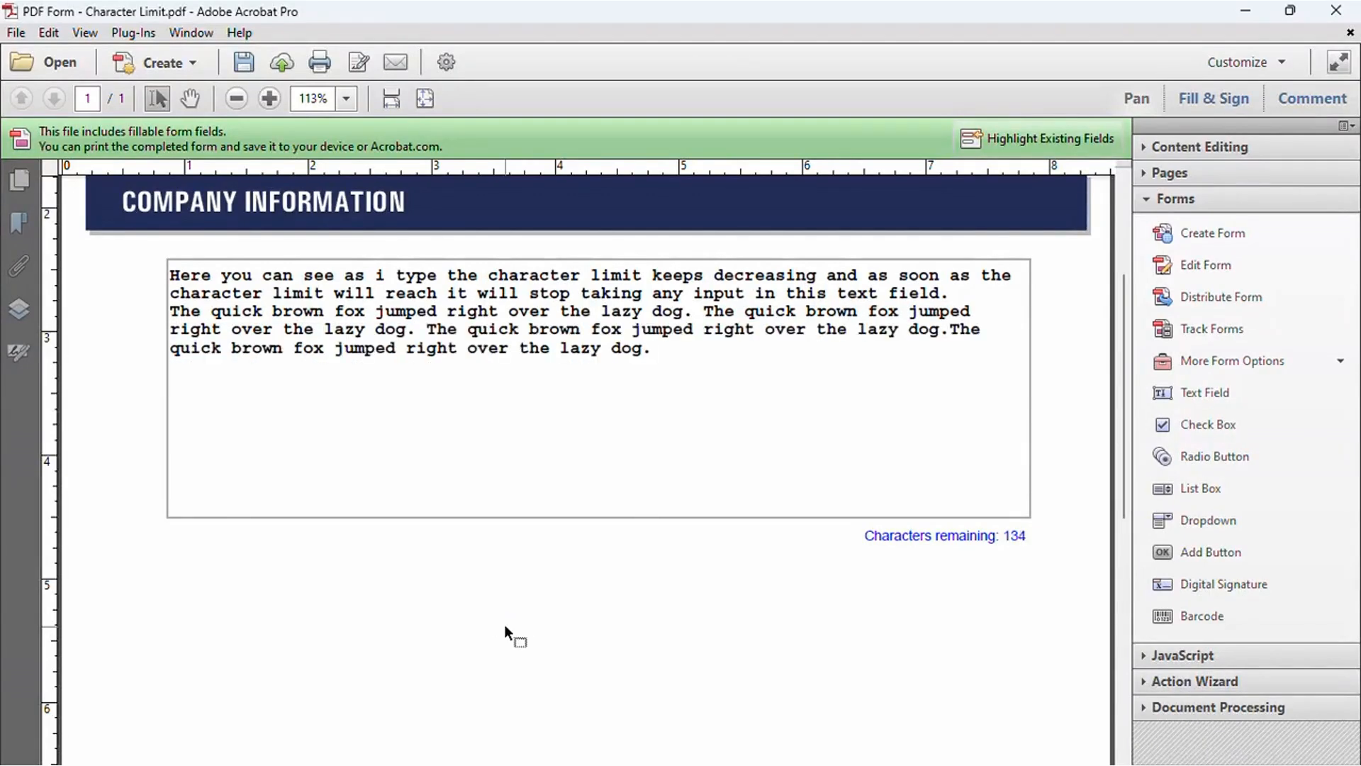
pyautogui.hotkey('ctrl', 'v')
pyautogui.hotkey('ctrl', 'v')
pyautogui.hotkey('ctrl', 'v')
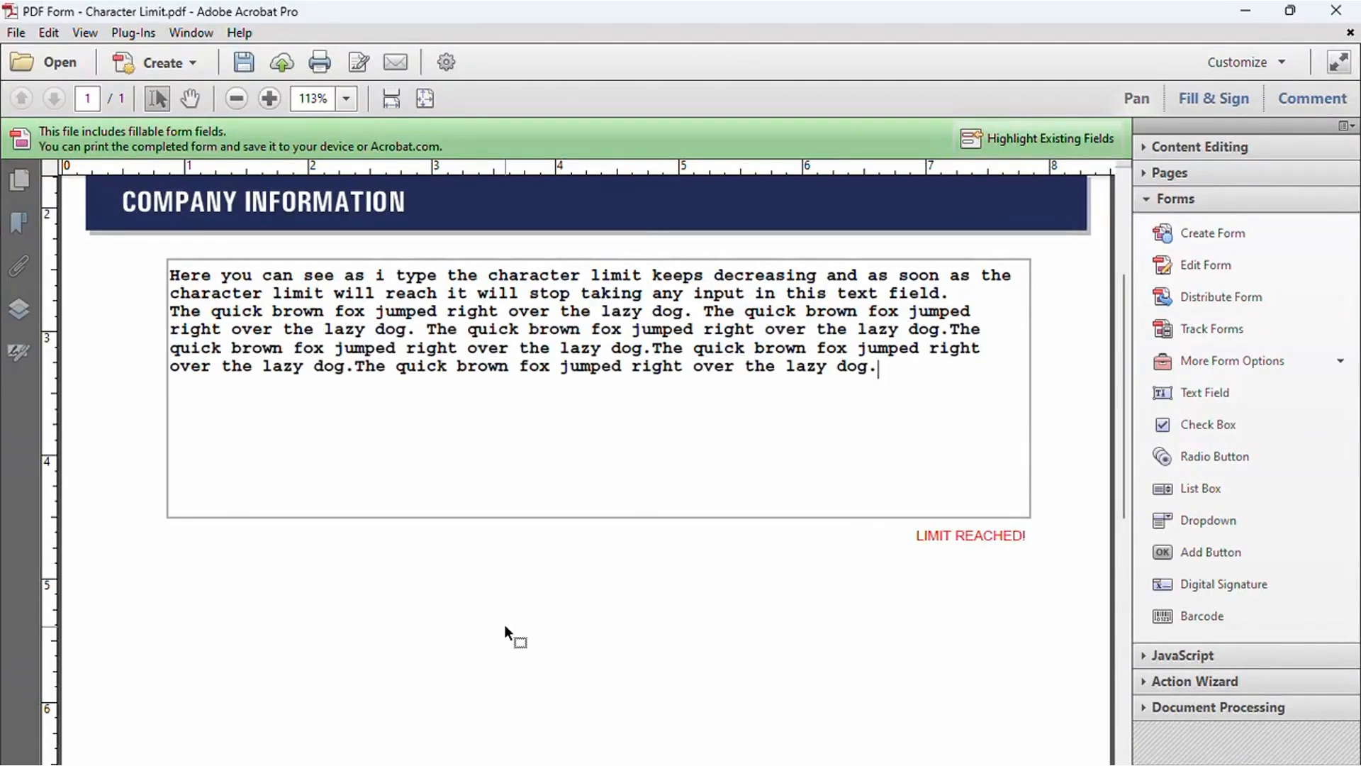
# Test the counter by adding the filler text "asdlfjlasdfjl" after the last sentence and deleting it again
pyautogui.write('asdlfjlasdfjl')
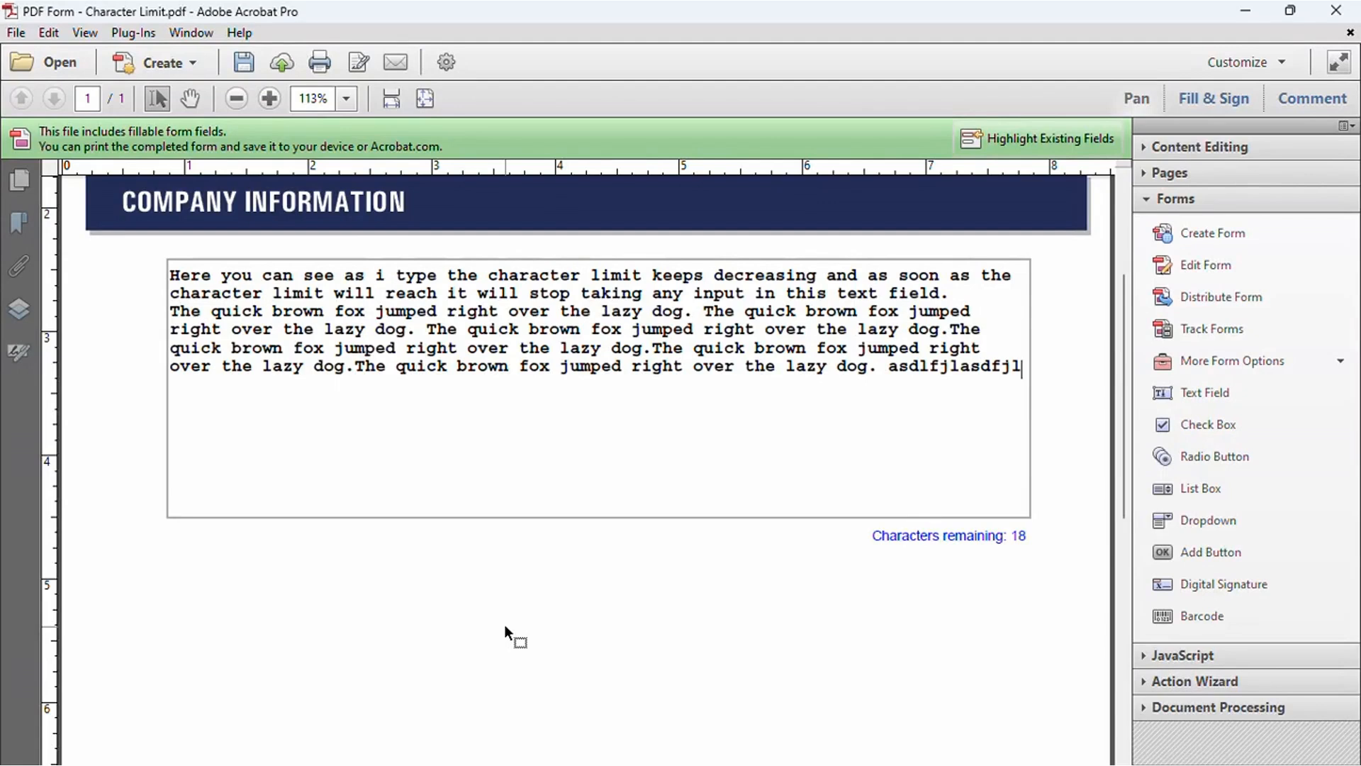
pyautogui.press('BackSpace')
pyautogui.press('BackSpace')
pyautogui.press('BackSpace')
pyautogui.press('BackSpace')
pyautogui.press('BackSpace')
pyautogui.press('BackSpace')
pyautogui.press('BackSpace')
pyautogui.press('BackSpace')
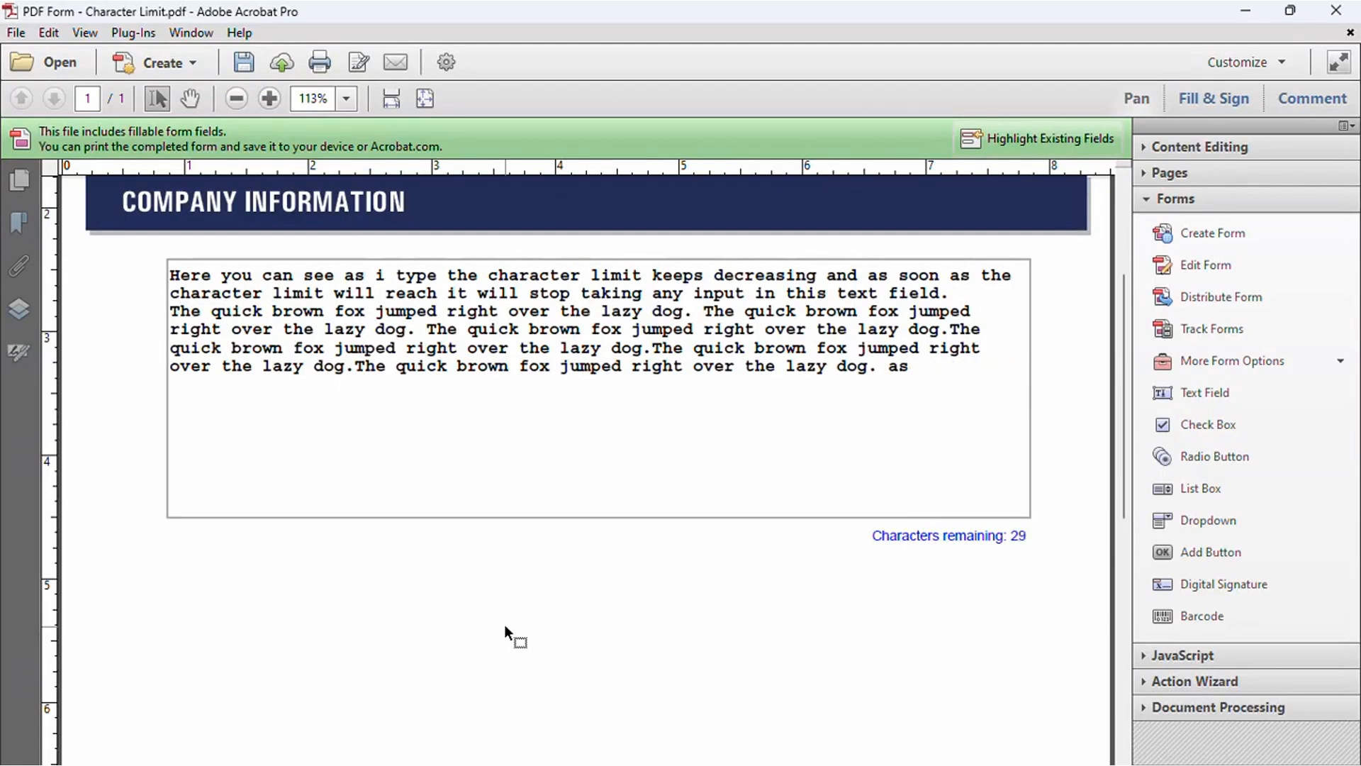
pyautogui.press('BackSpace')
pyautogui.press('BackSpace')
pyautogui.press('BackSpace')
pyautogui.press('BackSpace')
# Add and remove the filler "sdf", and try to paste the copied sentence once more at the end
pyautogui.write('sdf')
pyautogui.press('BackSpace')
pyautogui.press('BackSpace')
pyautogui.press('BackSpace')
pyautogui.press('BackSpace')
pyautogui.press('BackSpace')
pyautogui.write('g')
pyautogui.hotkey('ctrl', 'v')
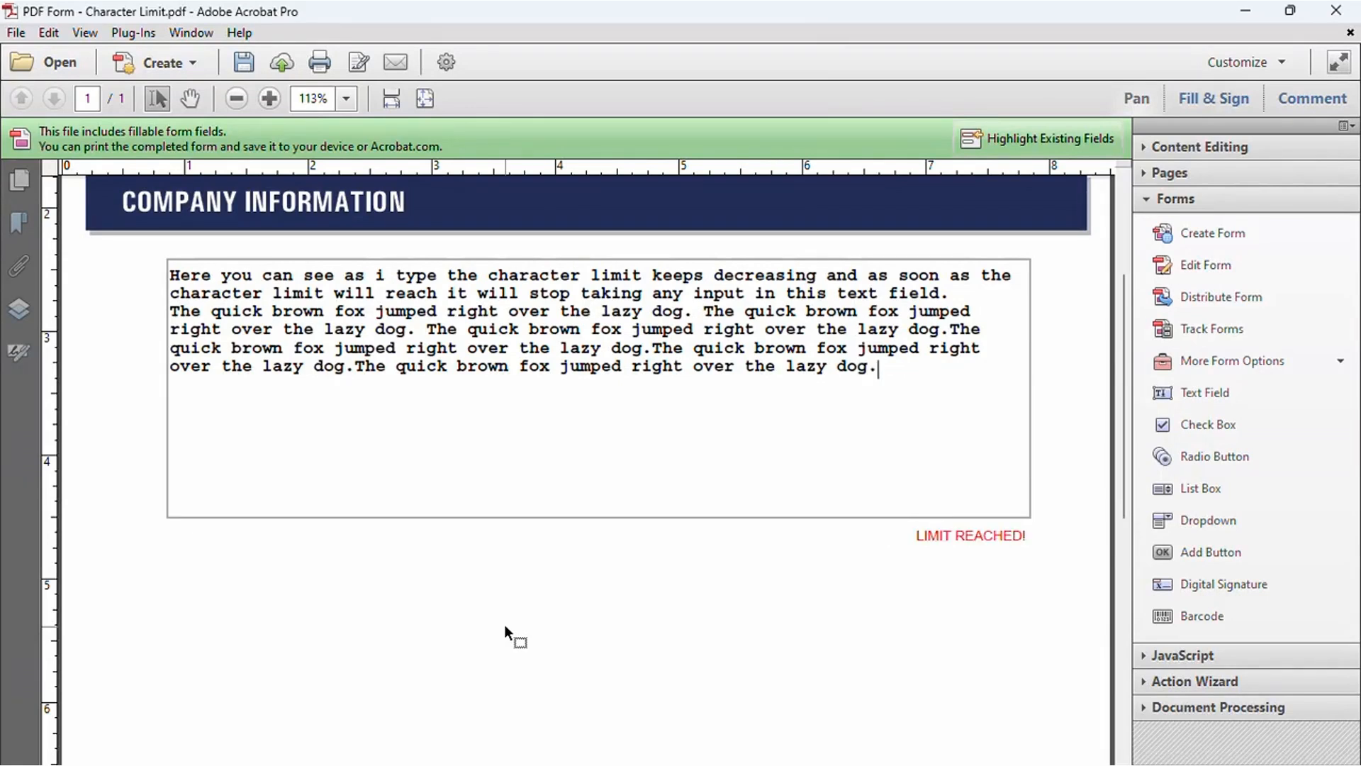
# Append the filler text "df sdf sdf sdf sdf sdf sdf sdf s" after the last sentence to use up the remaining characters
pyautogui.write('d')
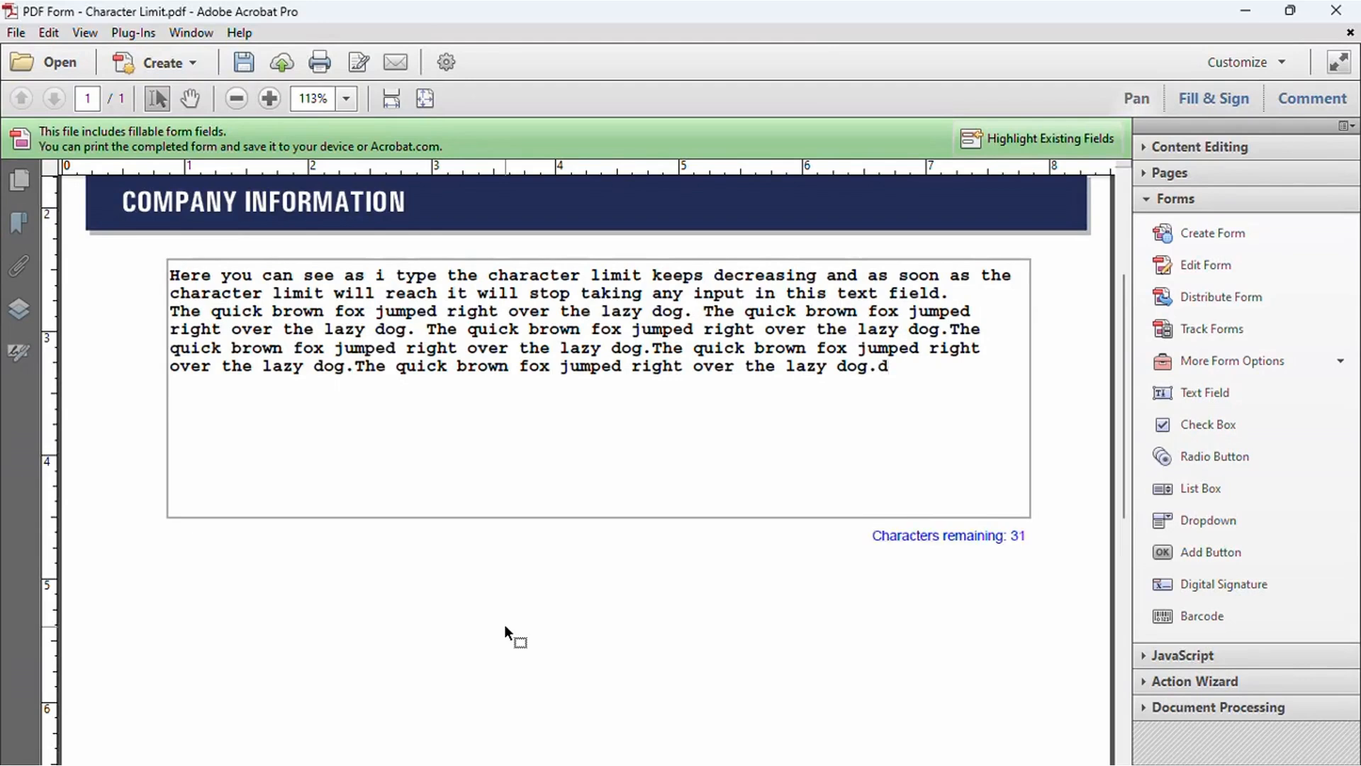
pyautogui.press('BackSpace')
pyautogui.write('df sdf sdf sdf sdf sdf sdf sdf s')
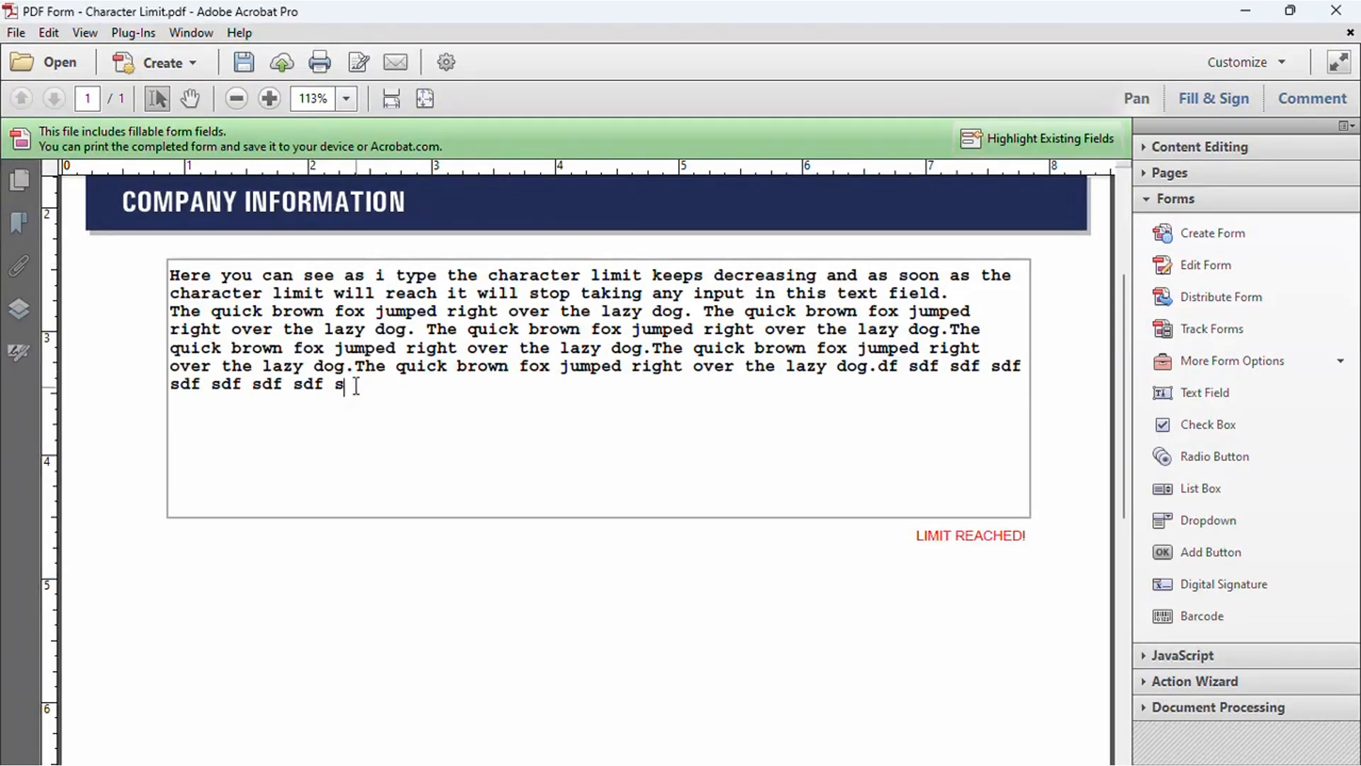
# Delete the last few filler characters, retype them so the text ends in "sdf f", and leave the text field
pyautogui.moveTo(355, 387); pyautogui.dragTo(310, 382)
pyautogui.click(422, 401)
pyautogui.press('BackSpace')
pyautogui.press('BackSpace')
pyautogui.press('BackSpace')
pyautogui.press('BackSpace')
pyautogui.press('BackSpace')
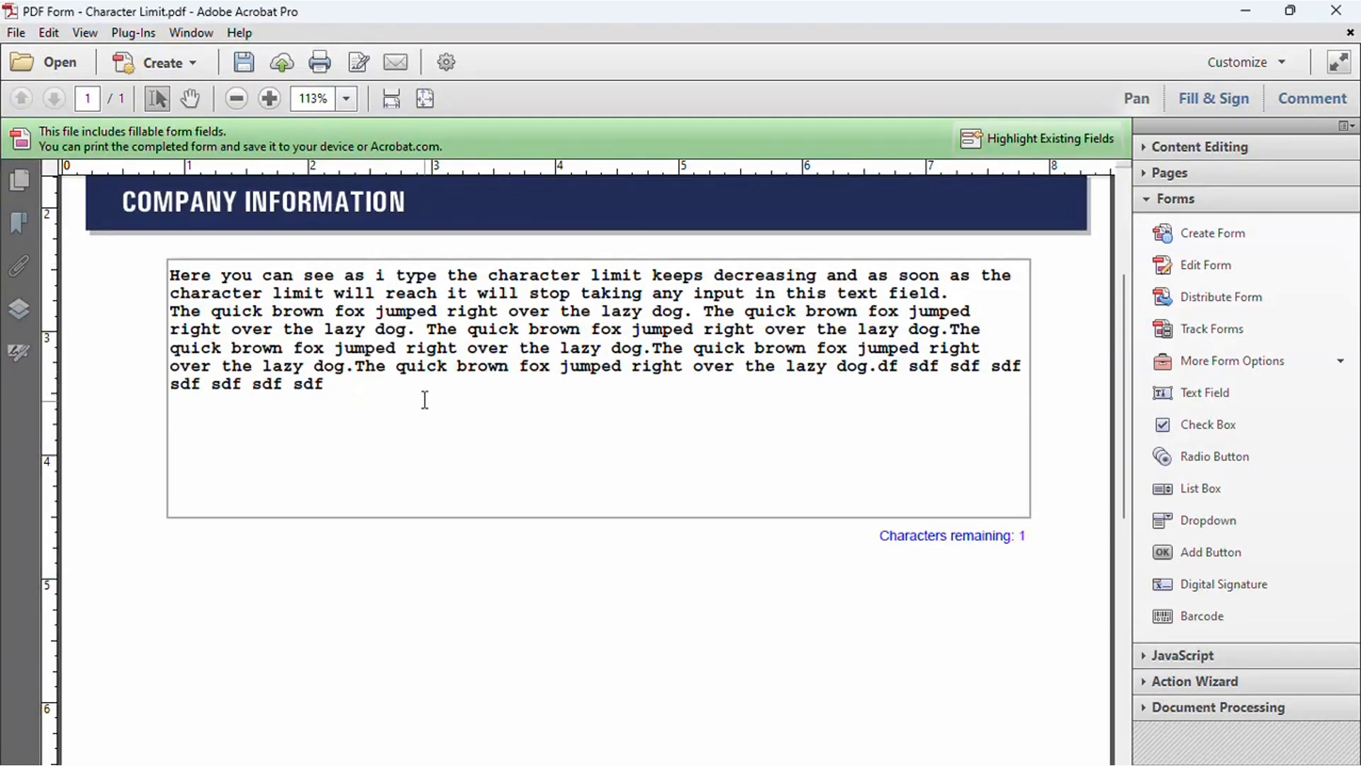
pyautogui.press('BackSpace')
pyautogui.press('BackSpace')
pyautogui.press('BackSpace')
pyautogui.press('BackSpace')
pyautogui.write('sdf sdf f')
pyautogui.click(561, 544)
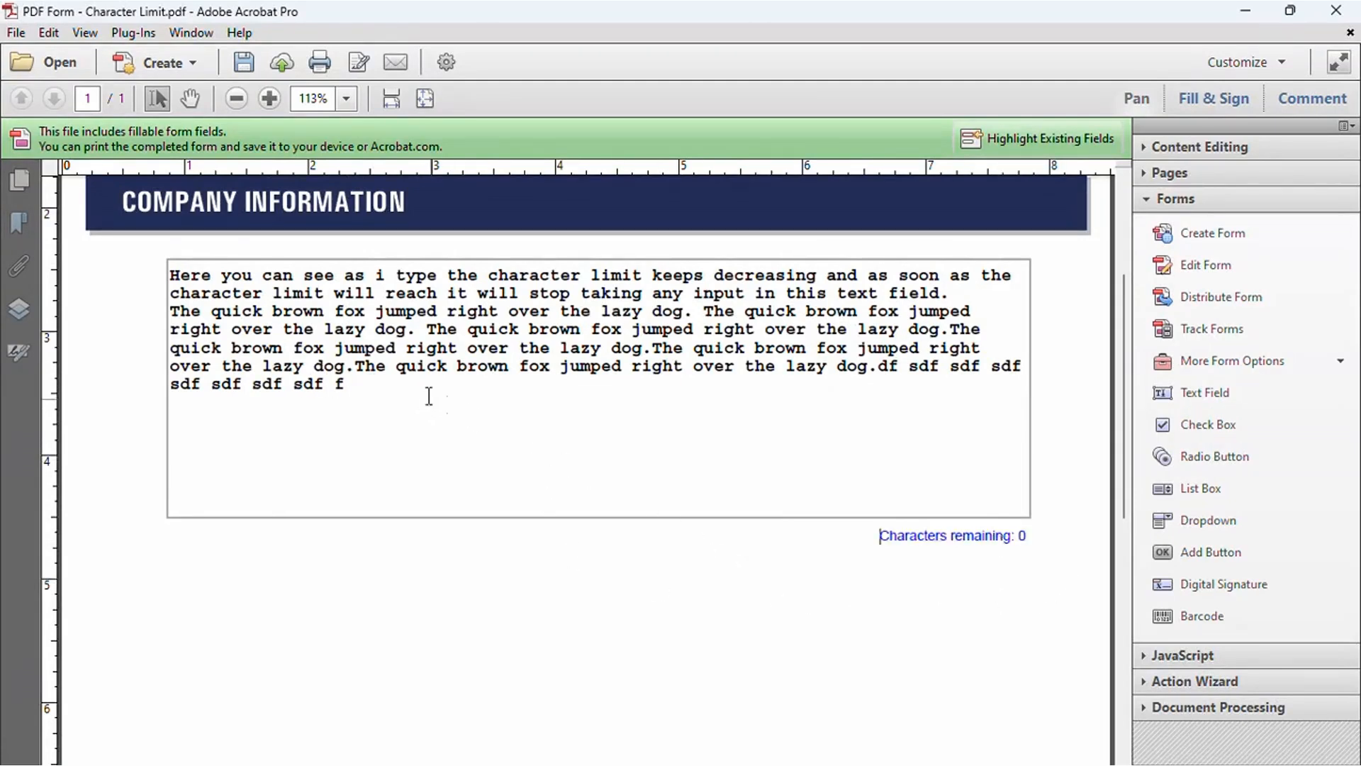